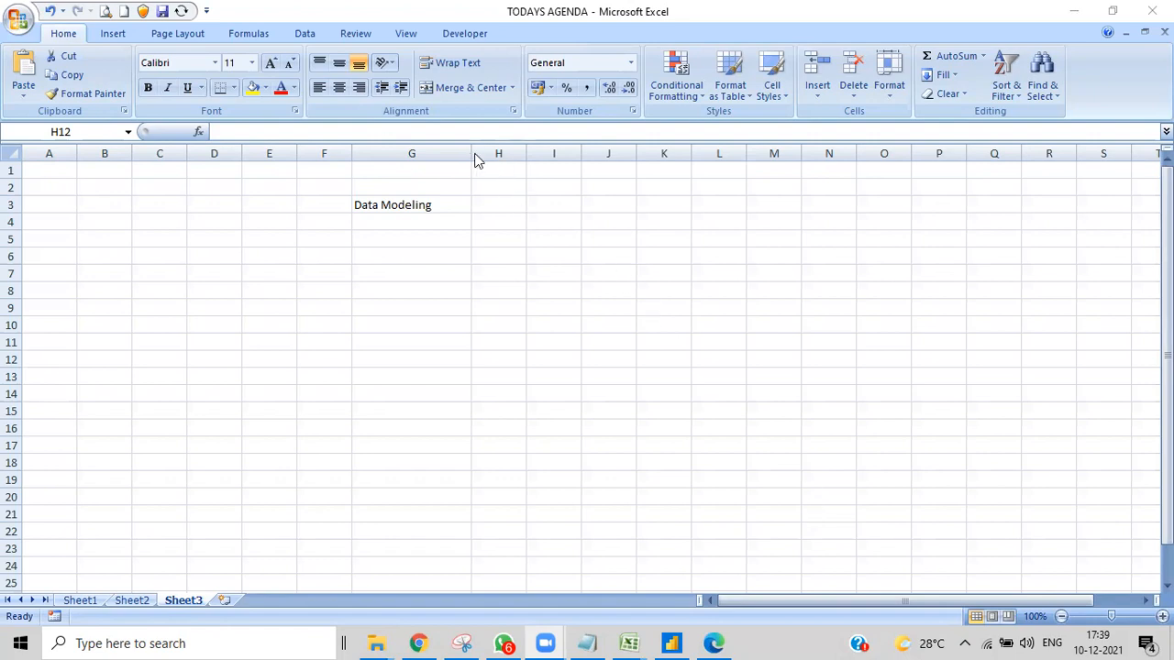
- Narrow column G to fit the "Data Modeling" title and enter the header "order no" in cell B5
drag(472, 156, 433, 167)
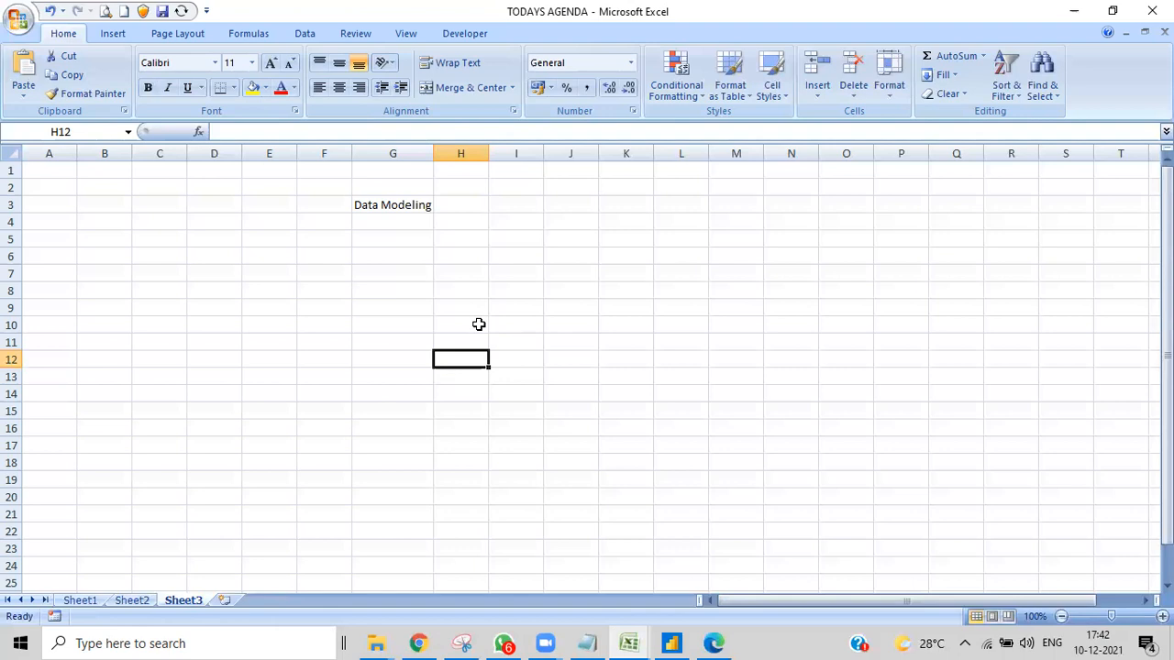
double_click(94, 240)
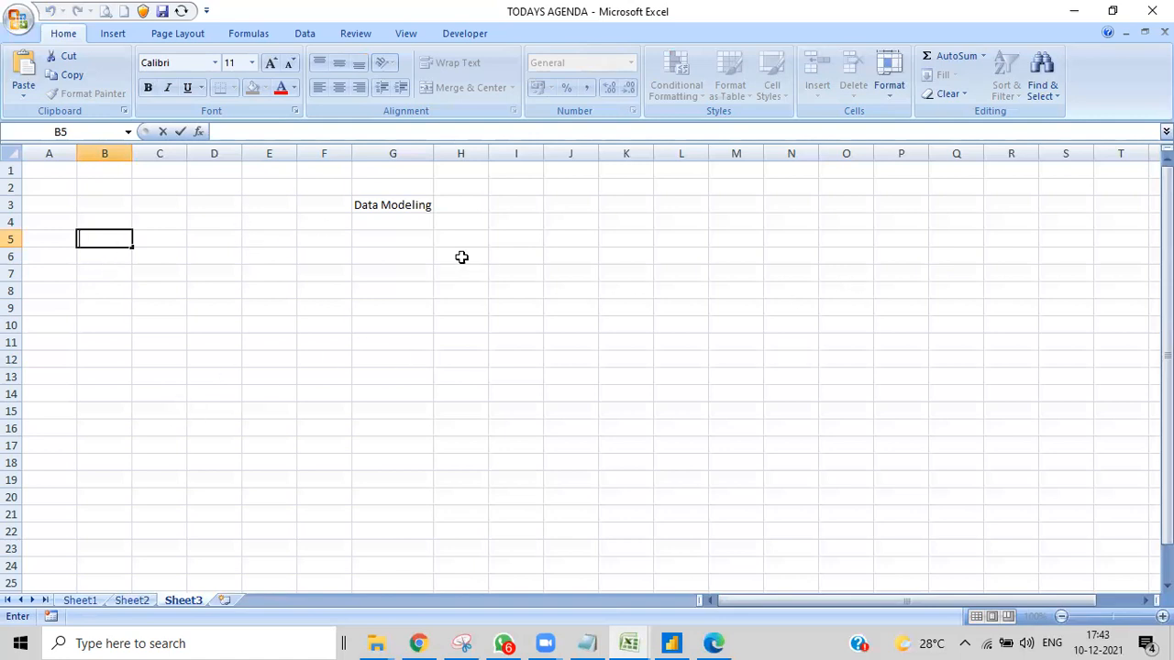
click(107, 253)
click(101, 240)
double_click(100, 241)
text(order)
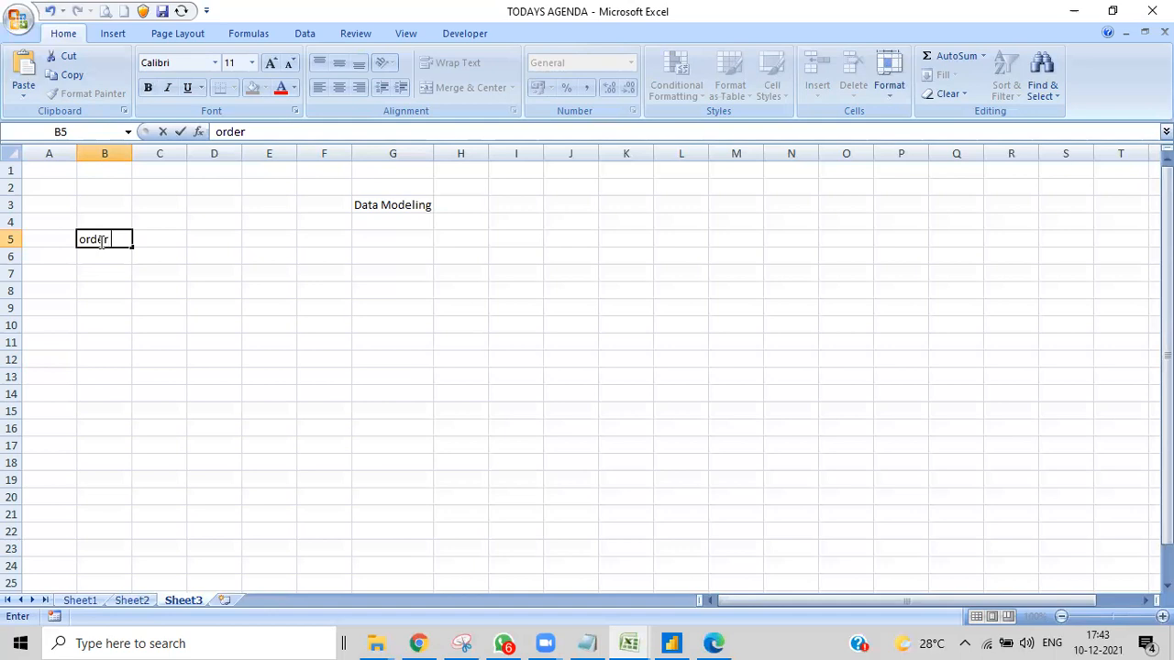
text( no)
key(Tab)
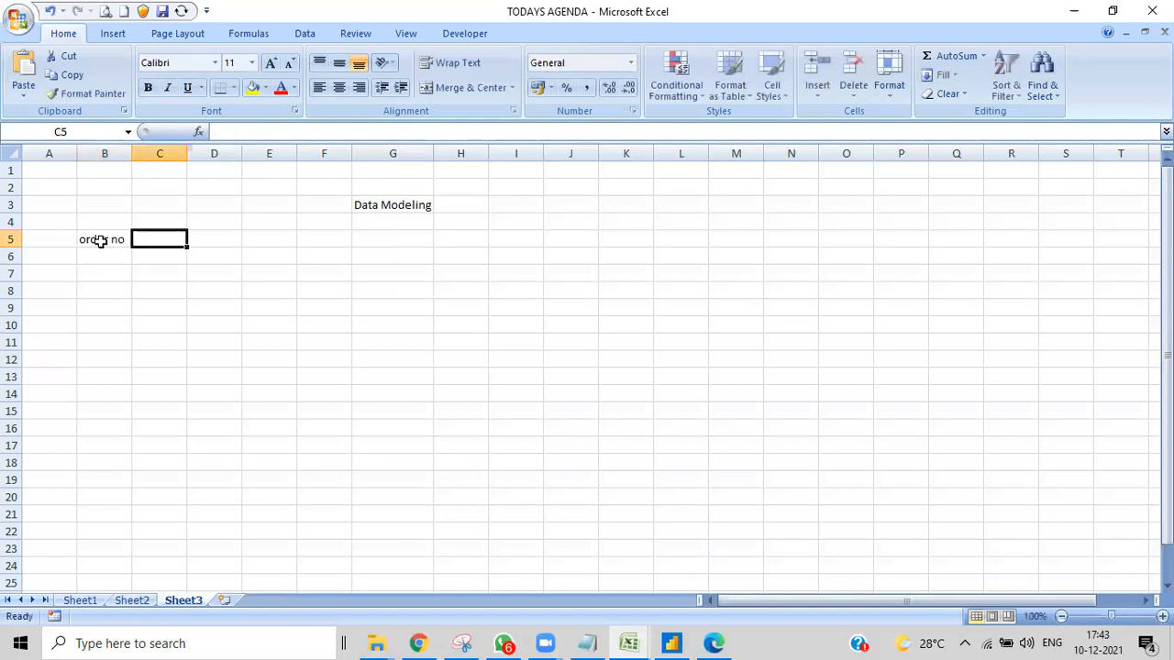
- Enter the headers "ord date" in cell C5 and "ordered" in cell D5
text(ord)
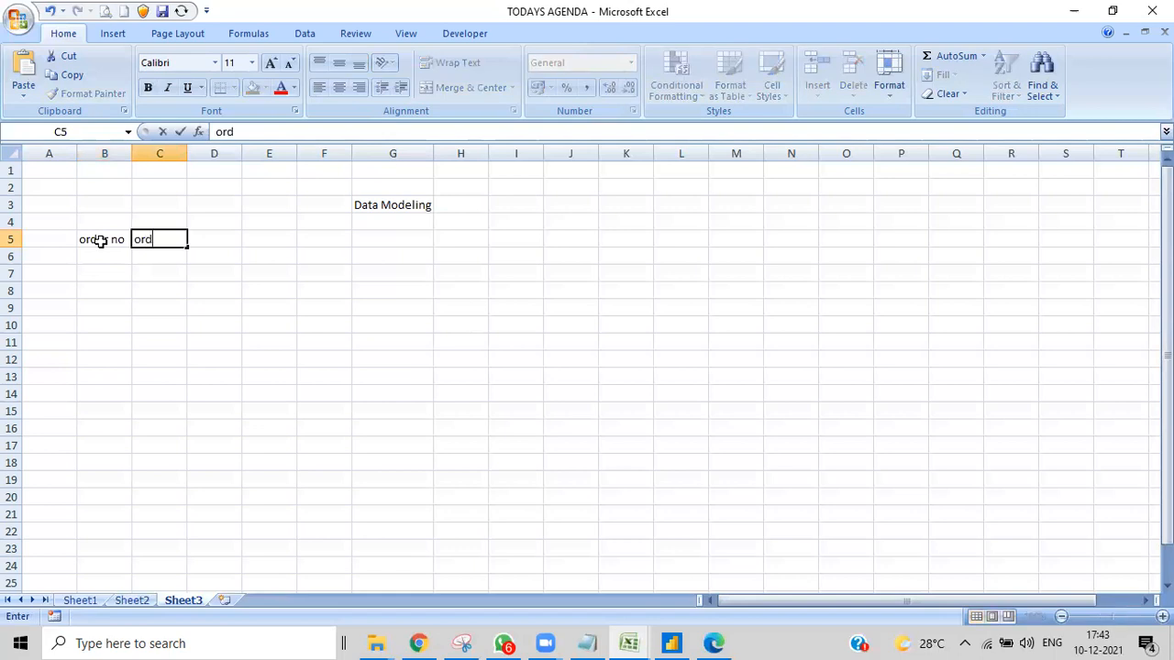
text( date)
key(Tab)
text(ordered)
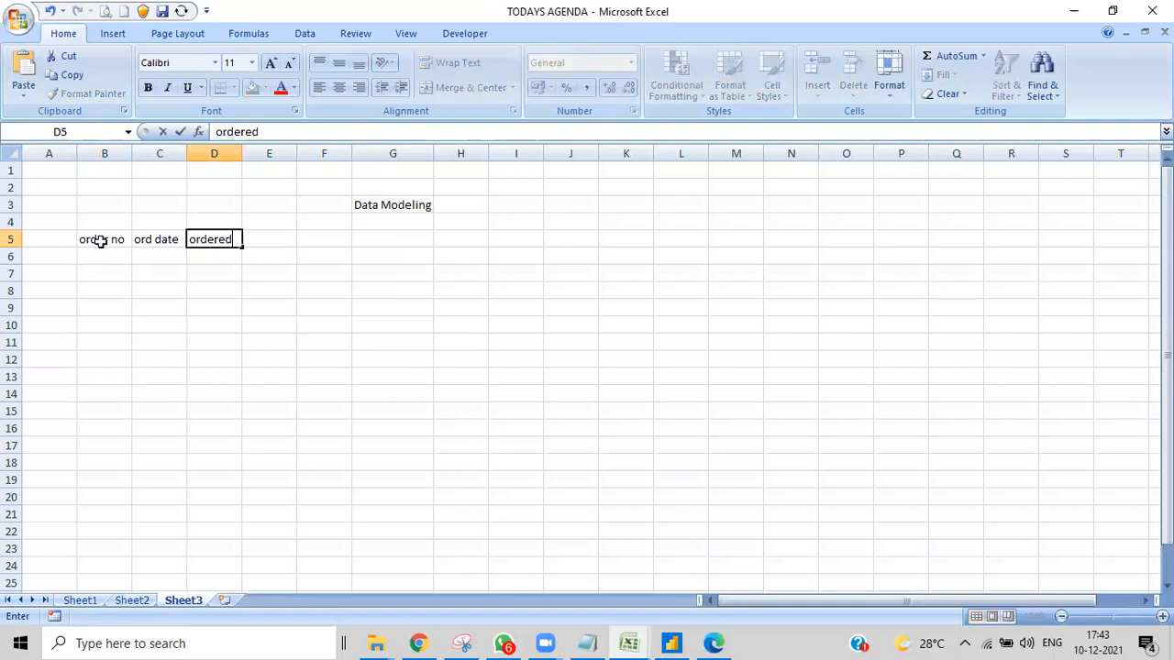
key(Tab)
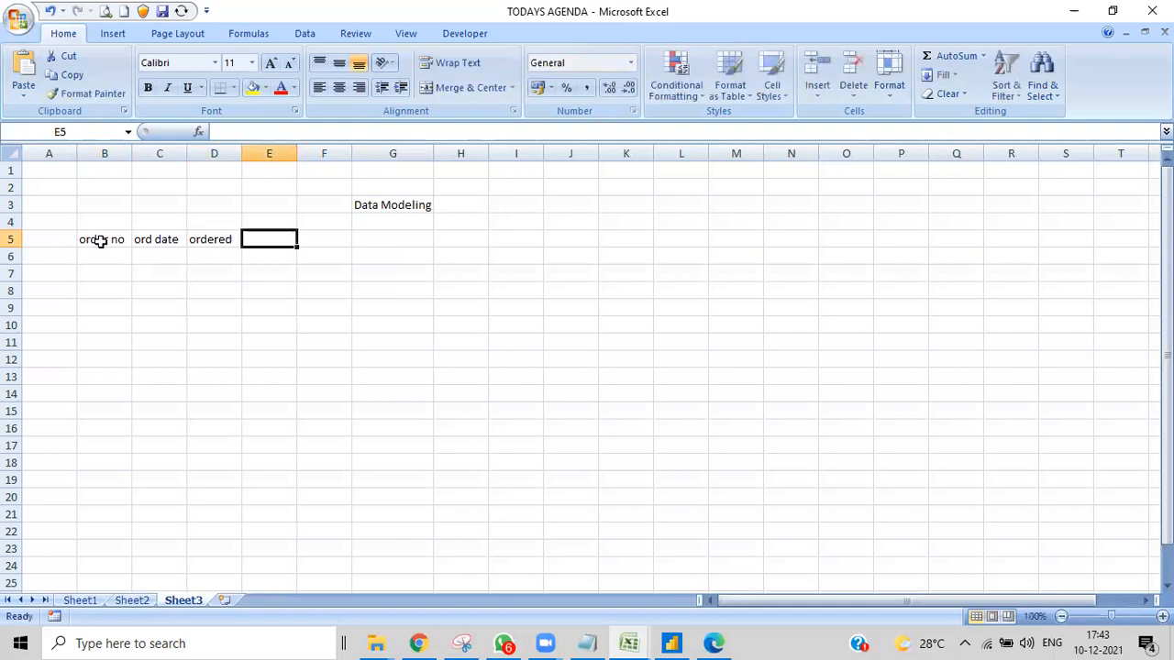
key(BackSpace)
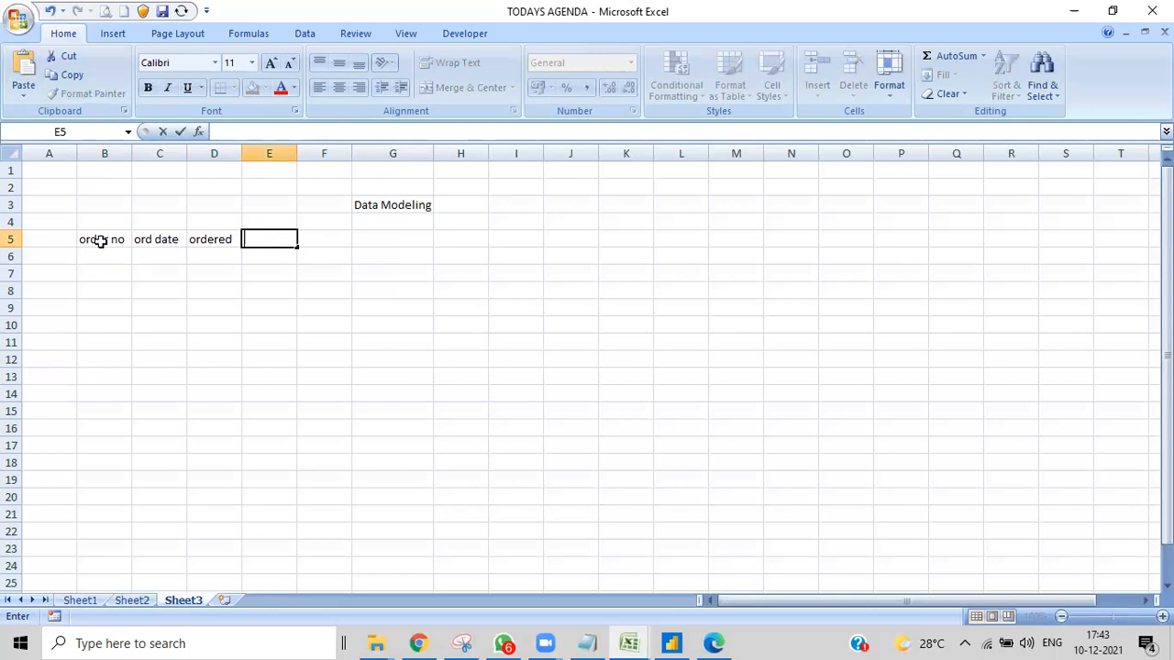
- Change the header in cell D5 to "or amount"
double_click(218, 240)
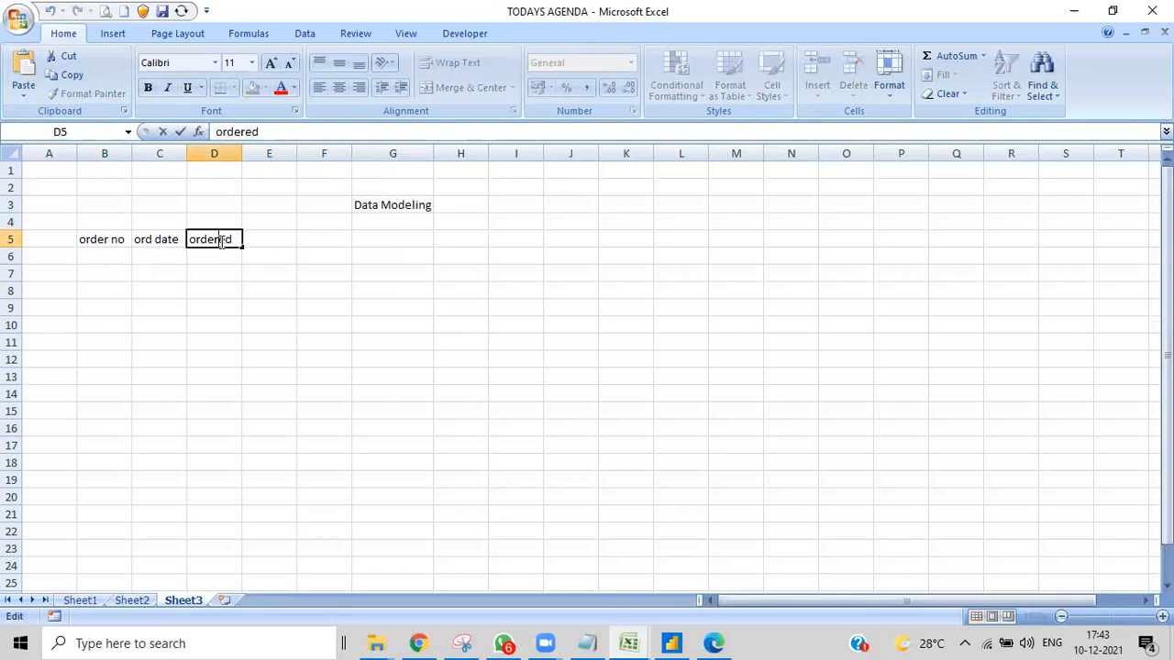
key(Delete)
key(Delete)
text(amount)
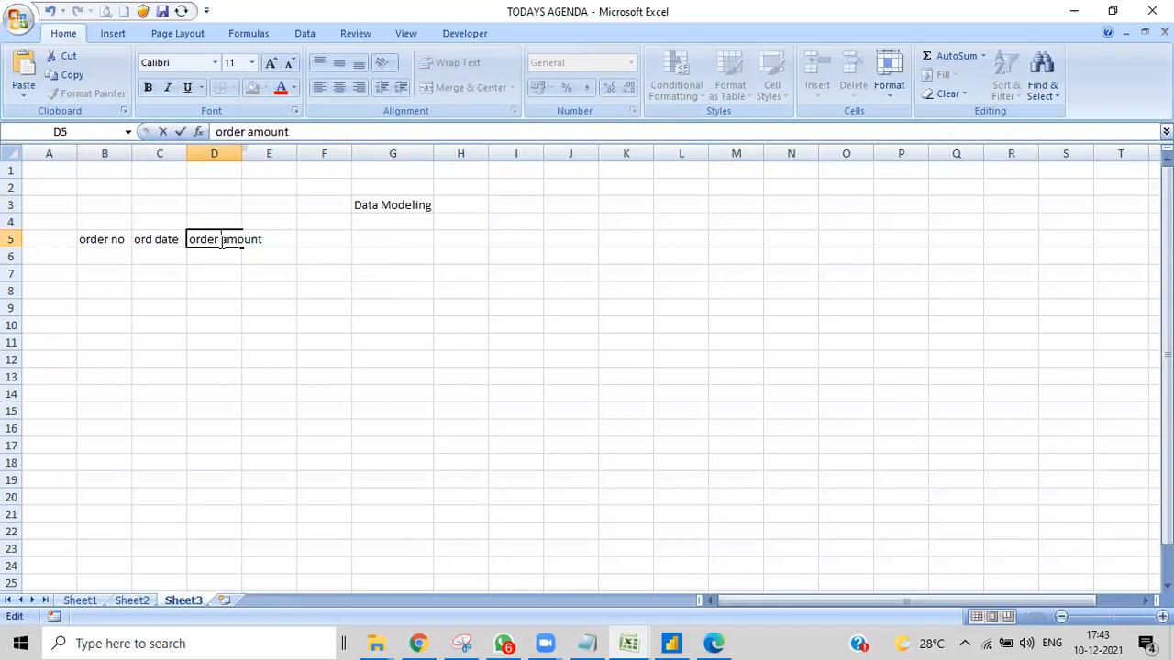
key(BackSpace)
key(BackSpace)
key(BackSpace)
key(BackSpace)
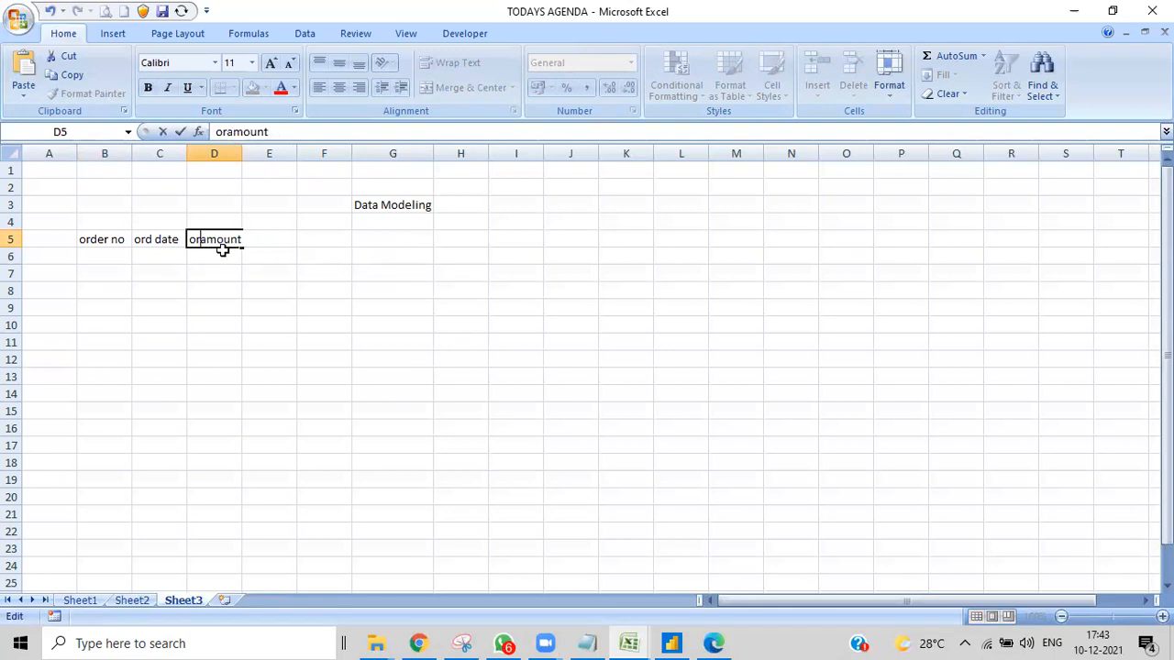
click(288, 278)
- Enter the headers "or account" in cell E5 and "product id" in cell F5
click(274, 237)
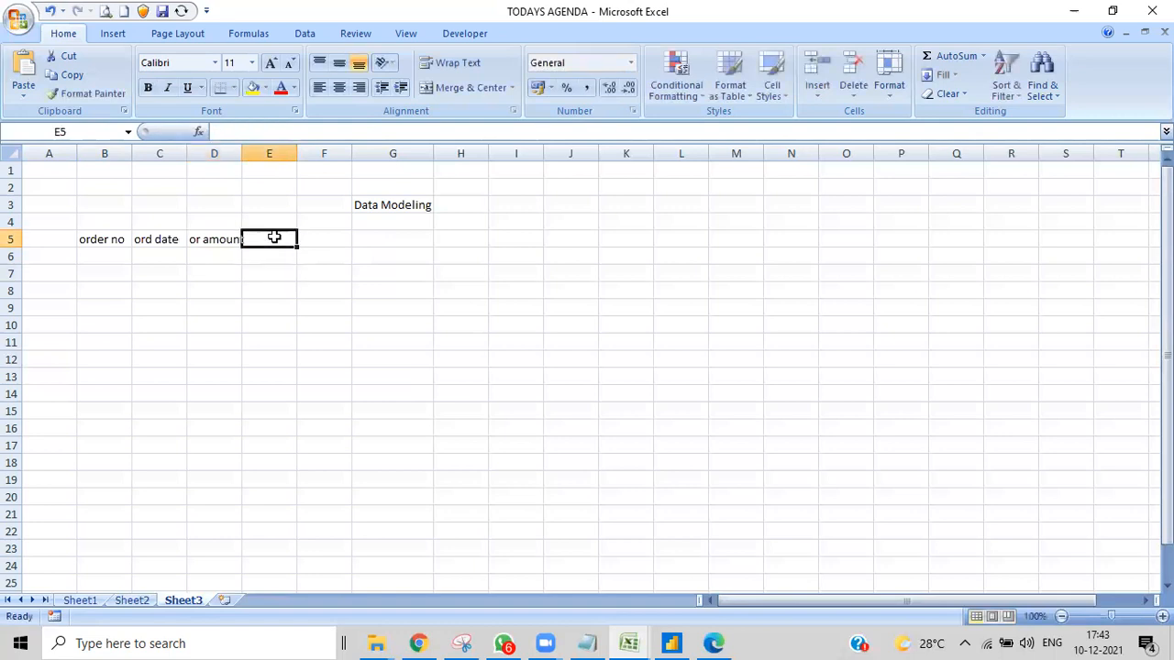
text(or)
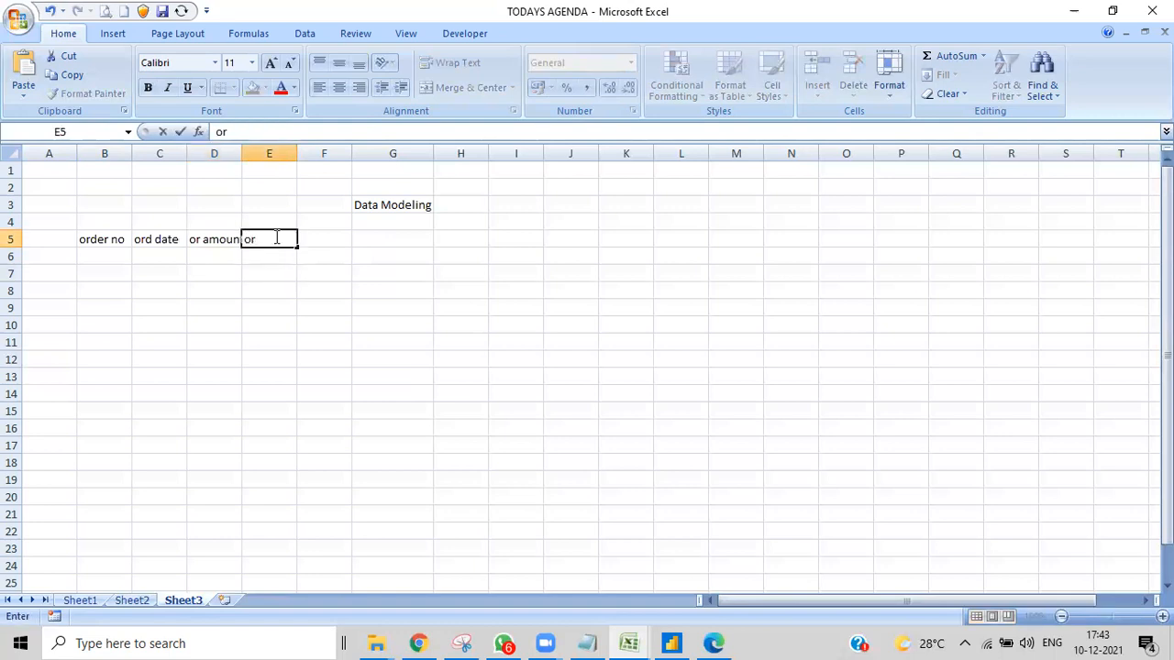
text( account)
click(334, 288)
click(332, 239)
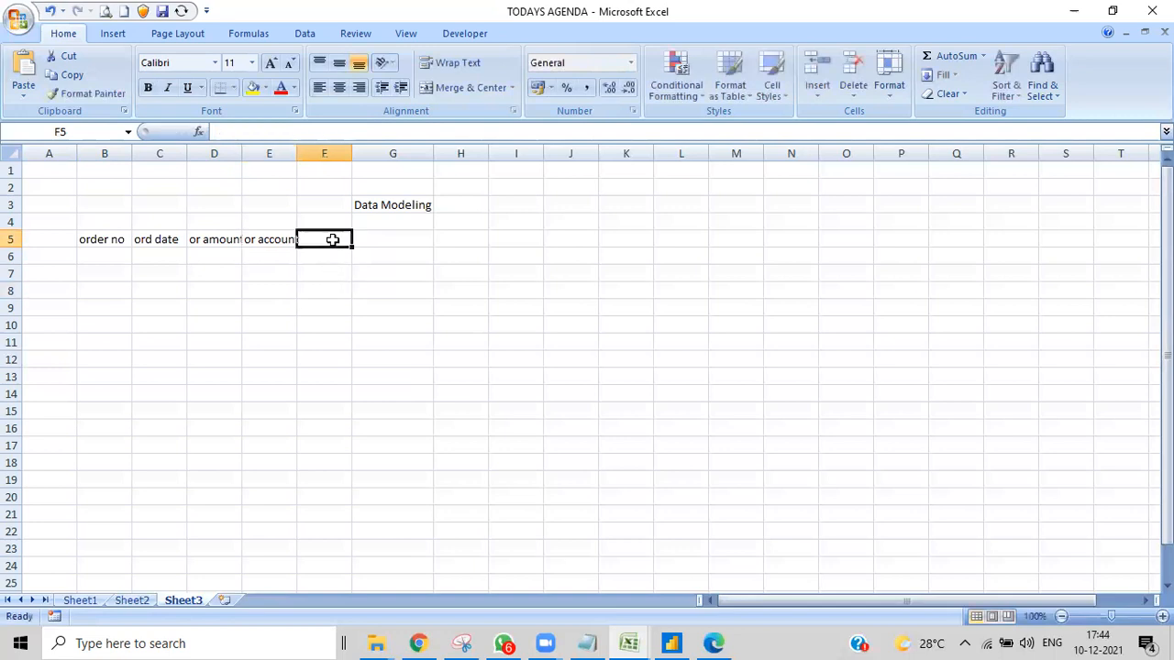
double_click(332, 239)
text(product)
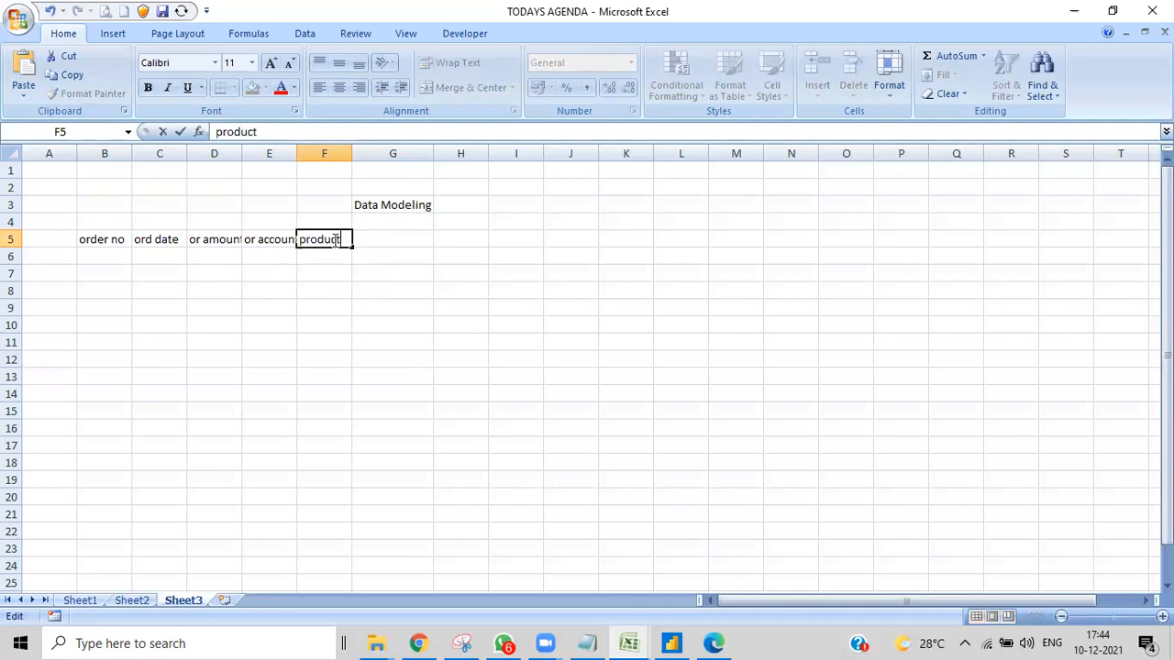
text( id)
click(407, 270)
- Enter the headers "product name" in cell G5 and "pr cat" in cell H5
click(394, 234)
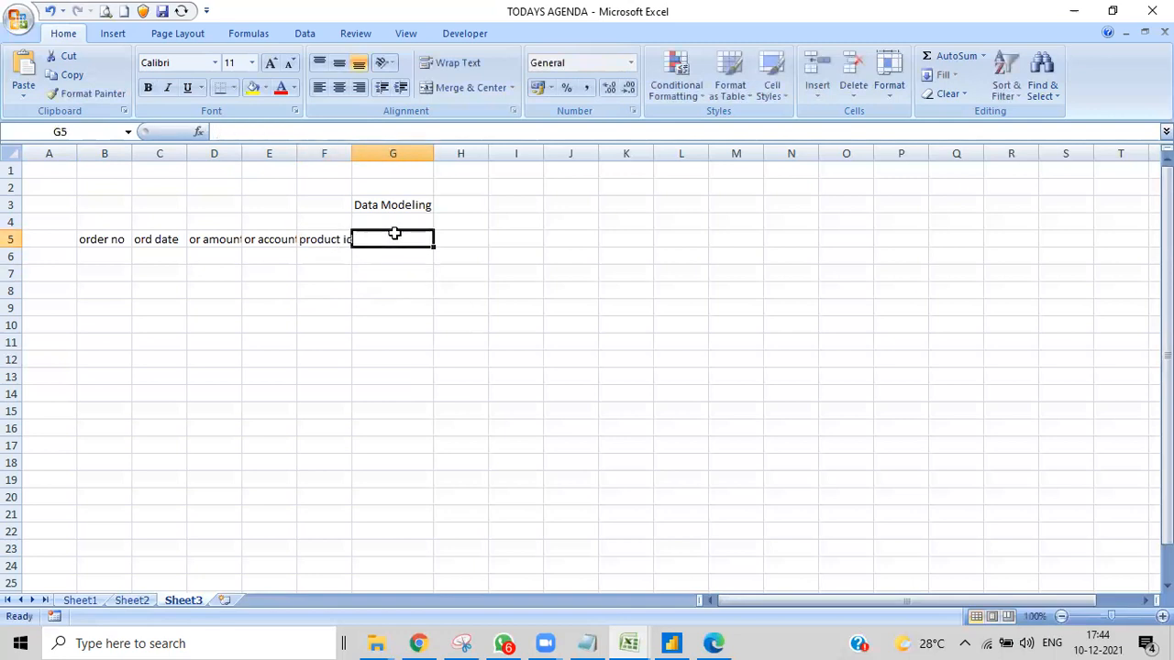
text(prod)
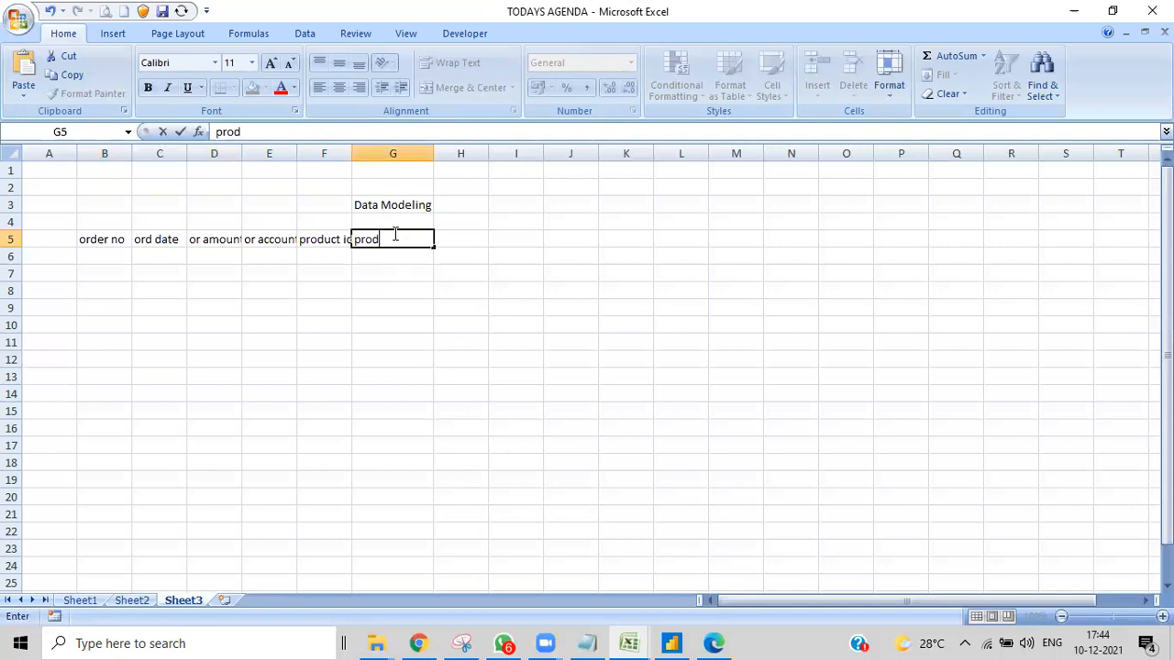
text(uct name)
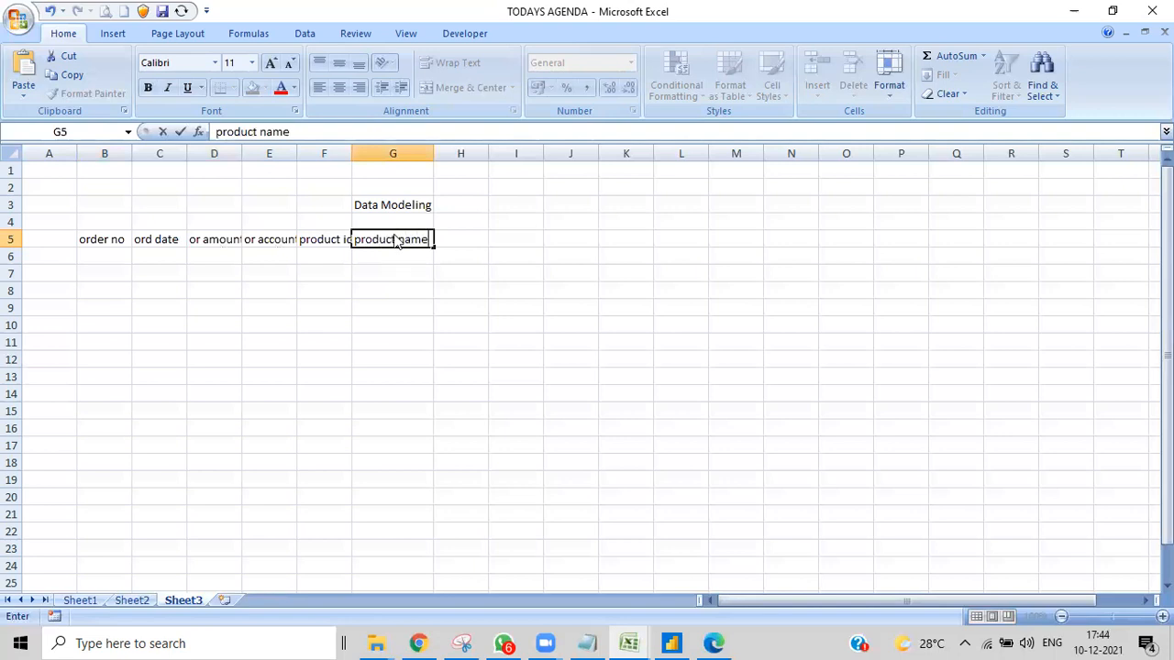
click(451, 236)
text(pr)
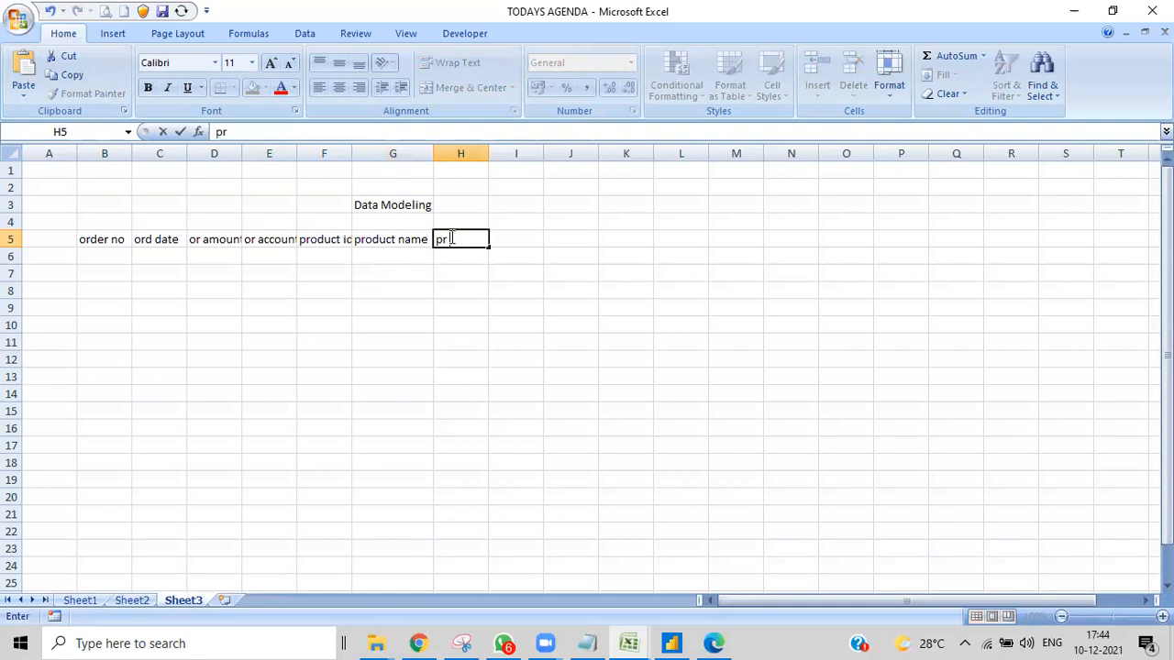
text( cat)
- Enter the headers "pr sub" in cell I5 and "pr type" in cell J5
double_click(516, 240)
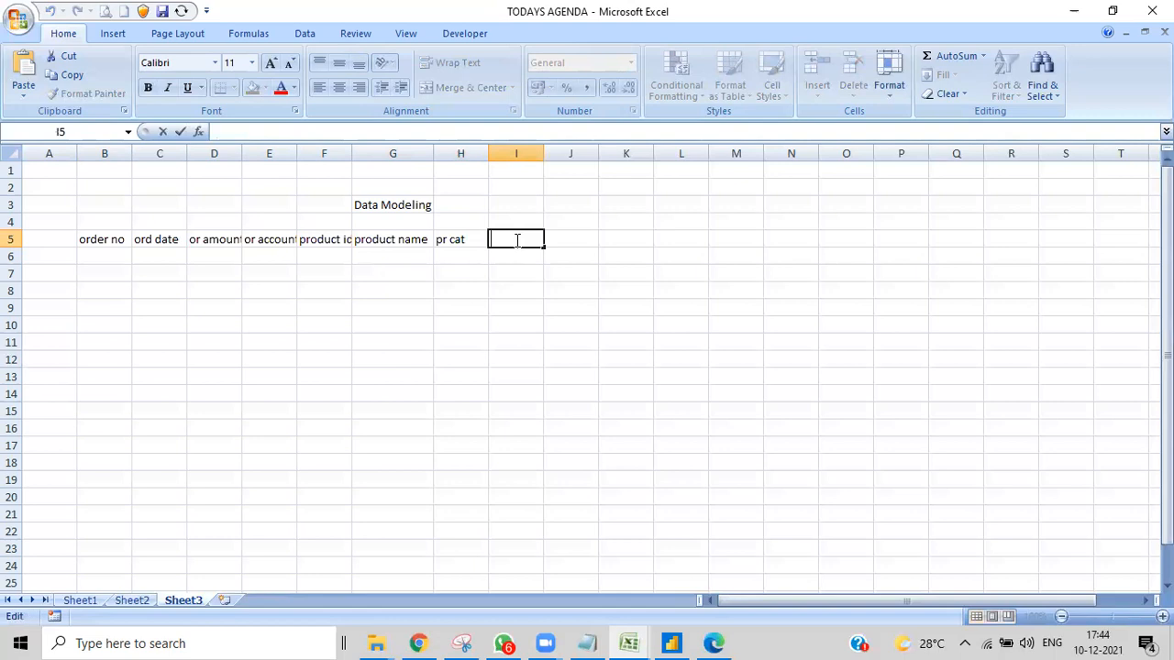
text(pr sub)
click(574, 238)
double_click(578, 238)
text(pr co)
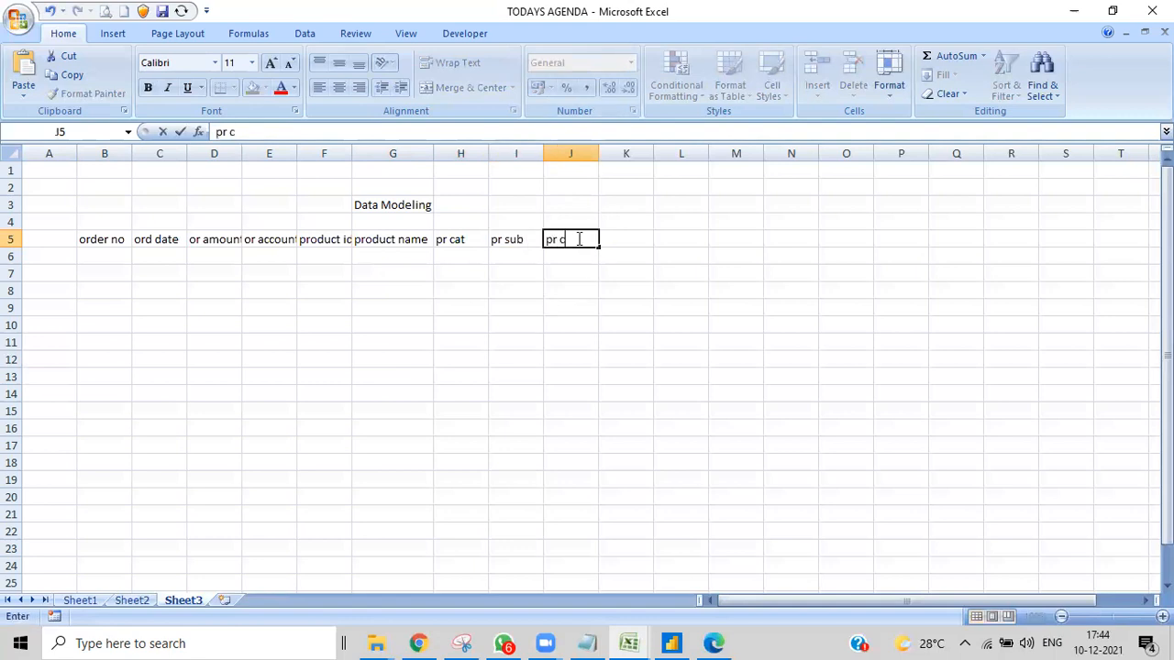
key(BackSpace)
key(BackSpace)
text(type)
click(632, 270)
- Enter the headers "ship date" in cell K5 and "ship ag id" in cell L5
double_click(626, 238)
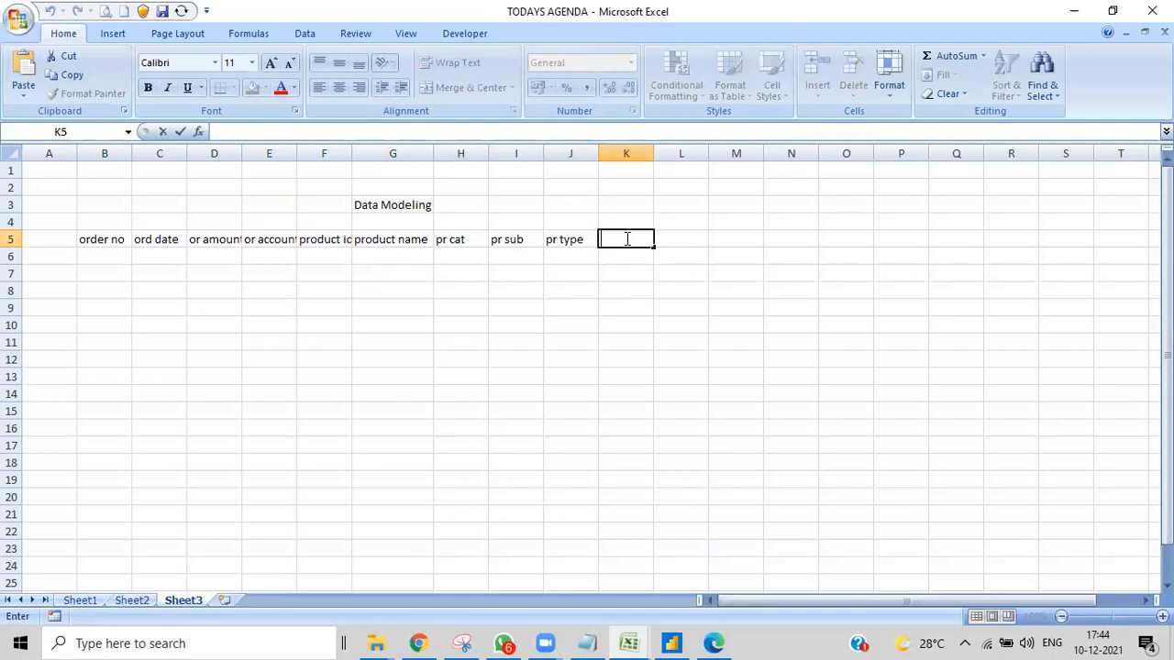
text(ship date)
click(680, 233)
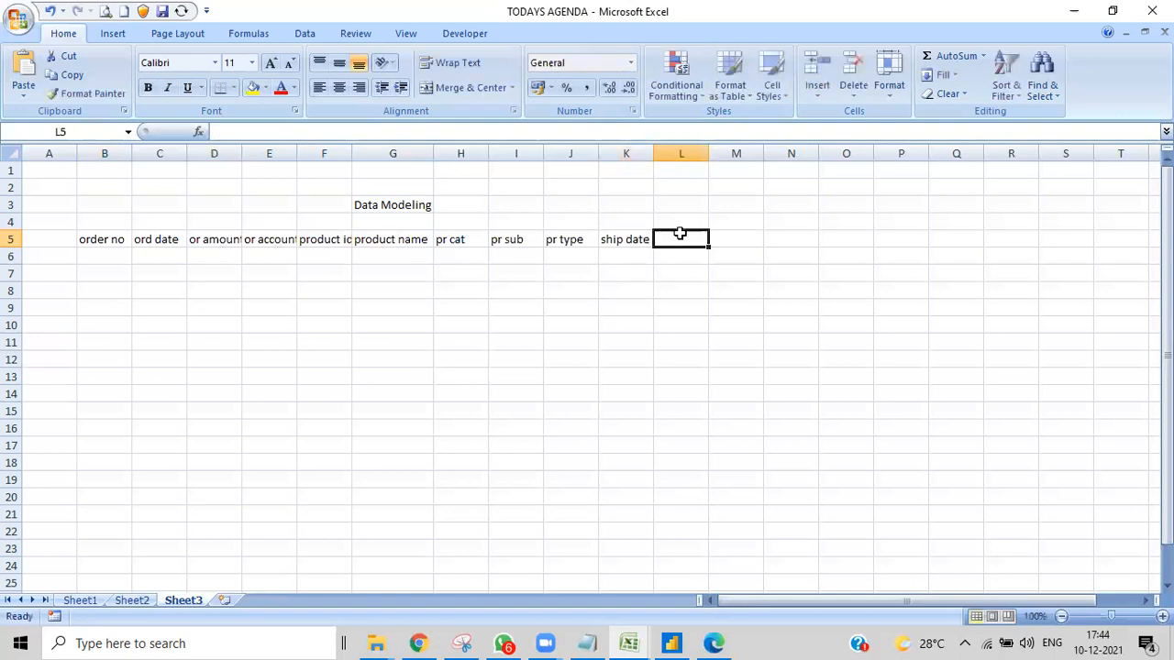
text(ship ag id)
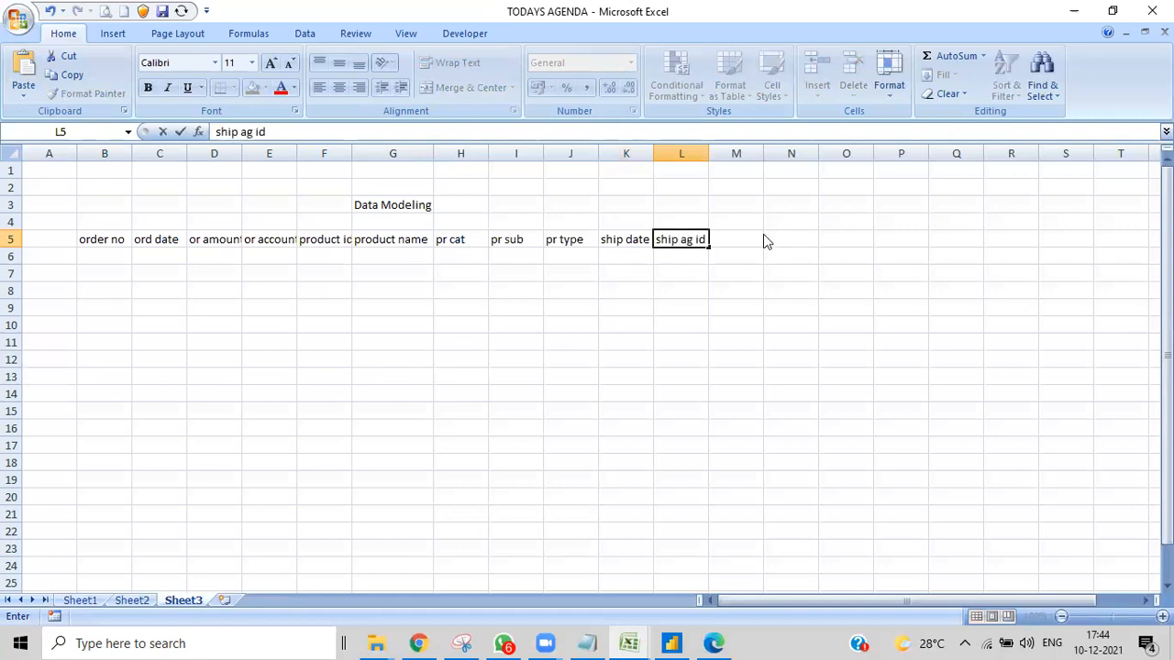
- Enter the header "ship ag name" in cell M5
click(749, 239)
text(ship )
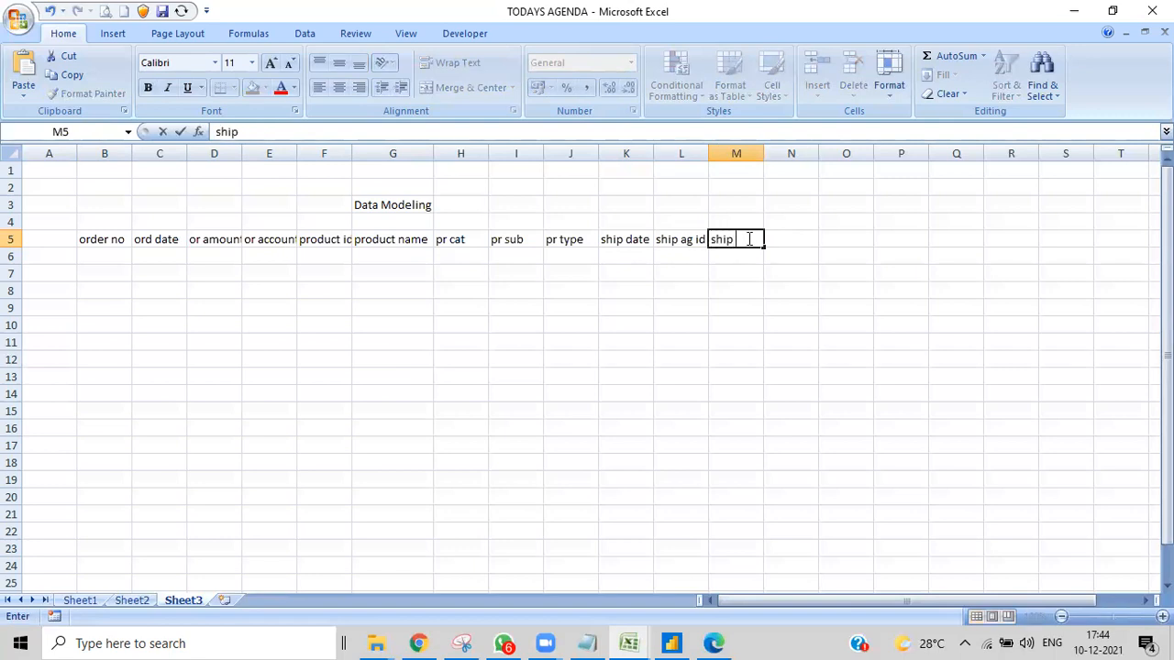
text(ah name)
click(813, 306)
double_click(747, 239)
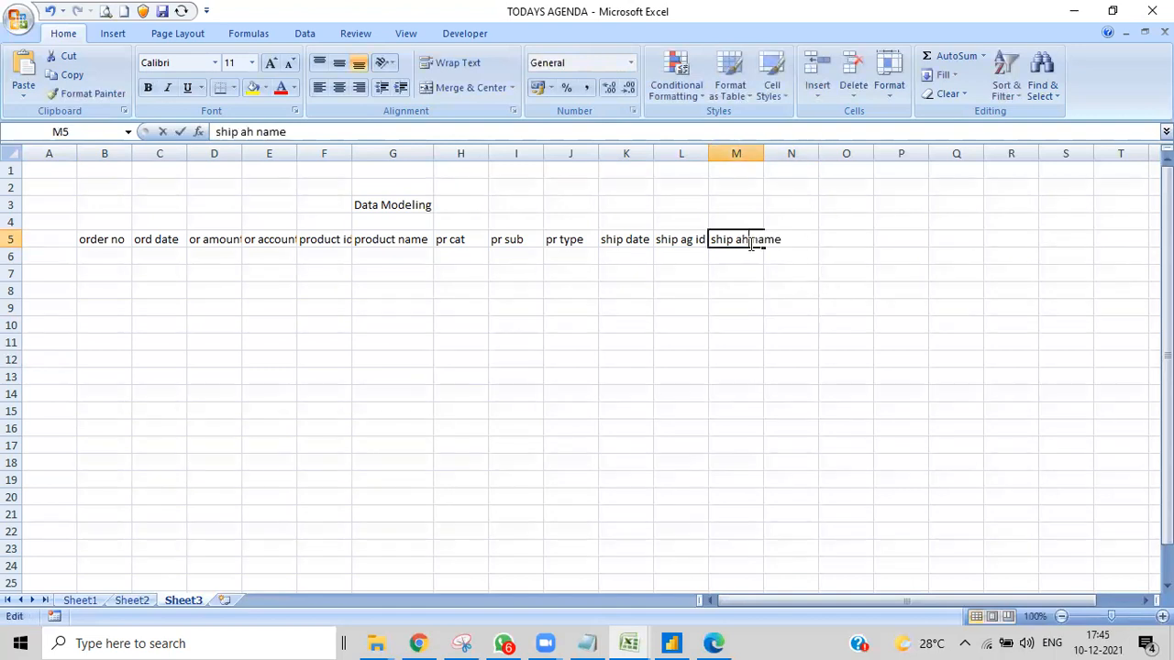
key(BackSpace)
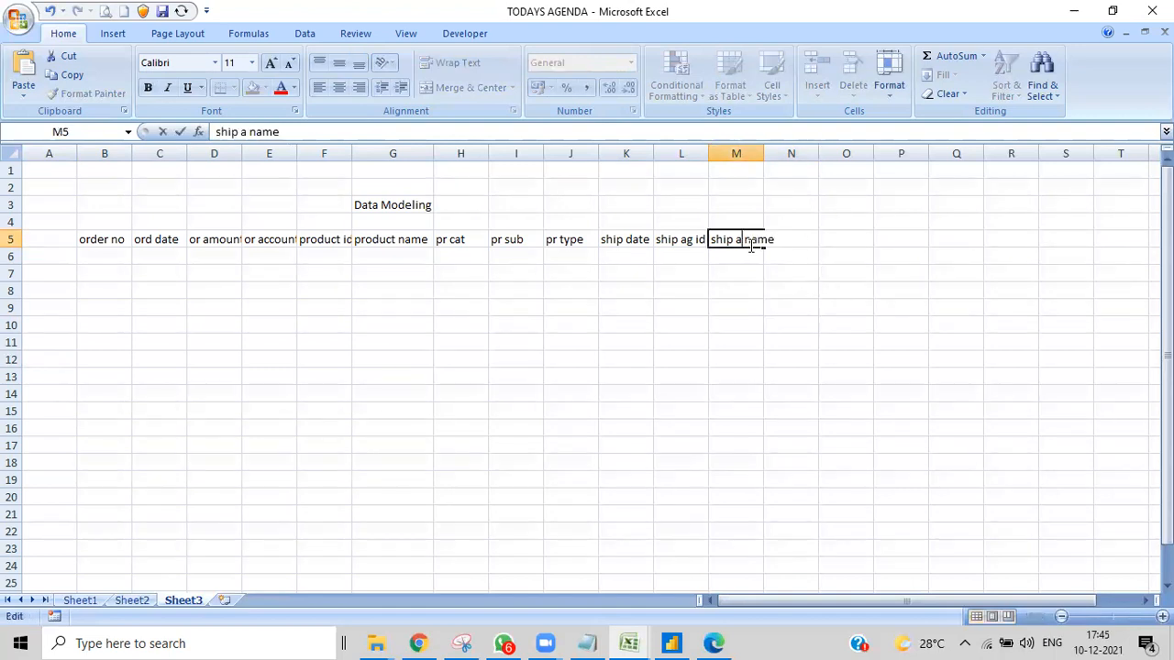
text(g)
click(813, 290)
- Enter the header "sh tr number" in cell N5 and widen column N just enough to fit it
click(814, 240)
double_click(815, 241)
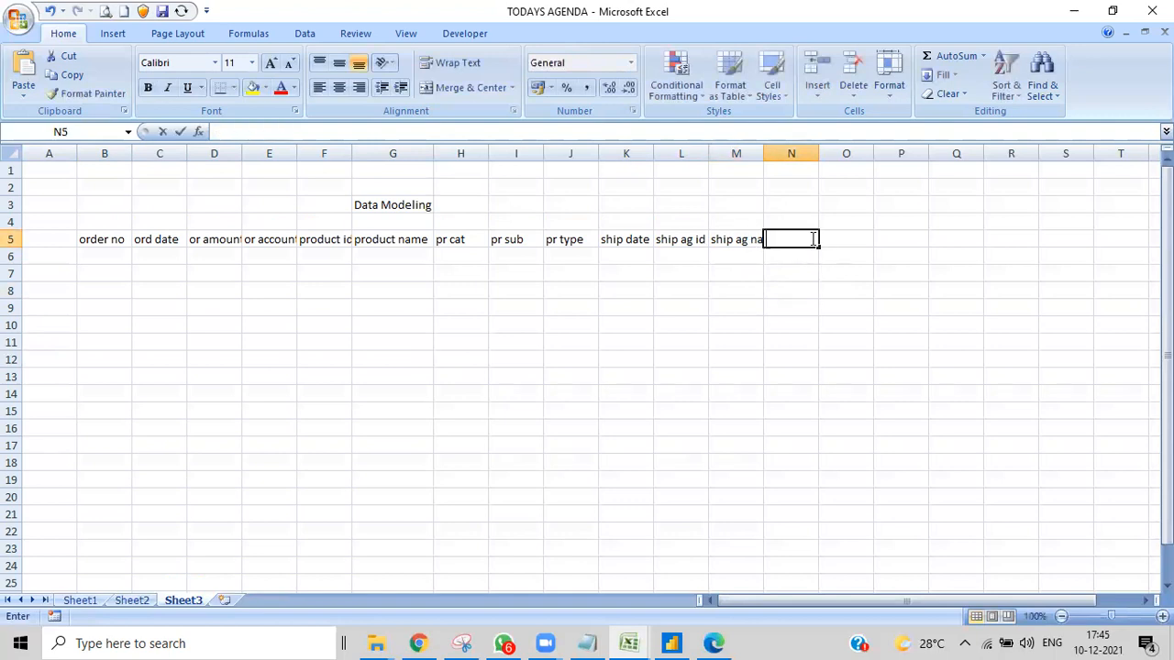
text(s)
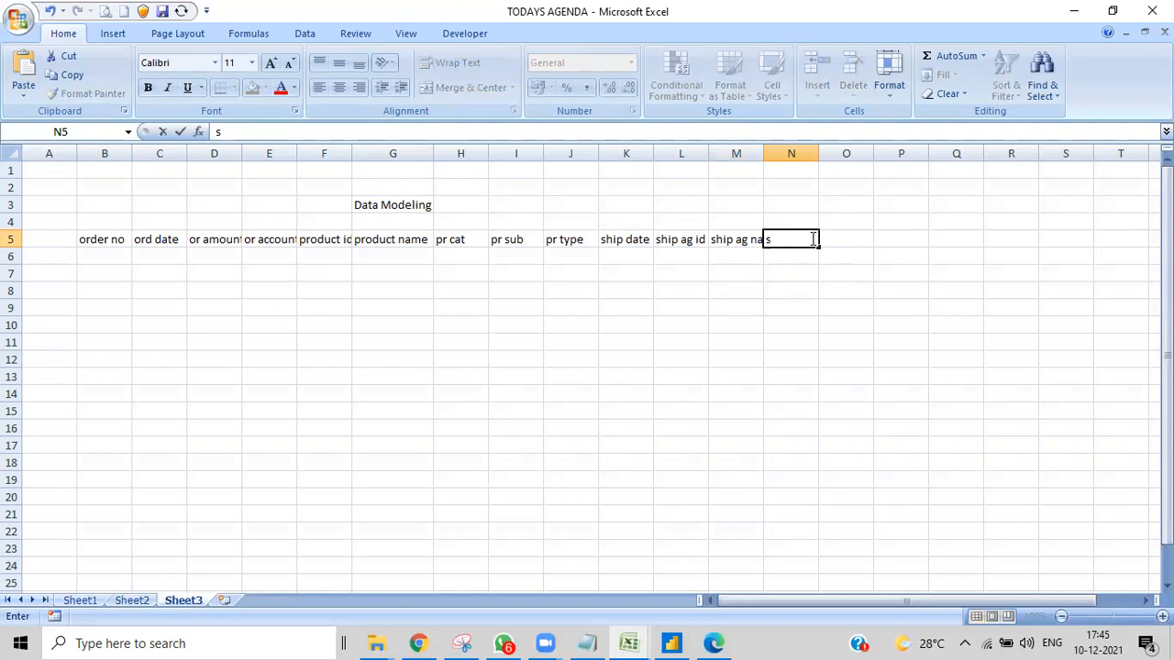
key(BackSpace)
text(sh tr number)
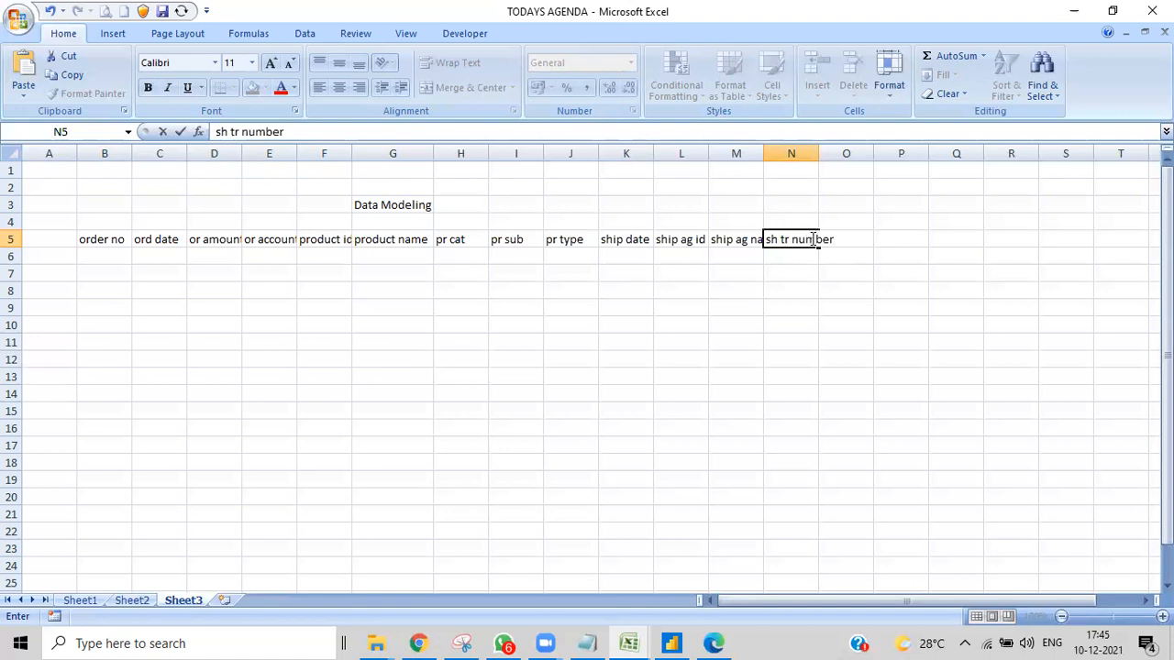
click(866, 344)
drag(819, 153, 876, 153)
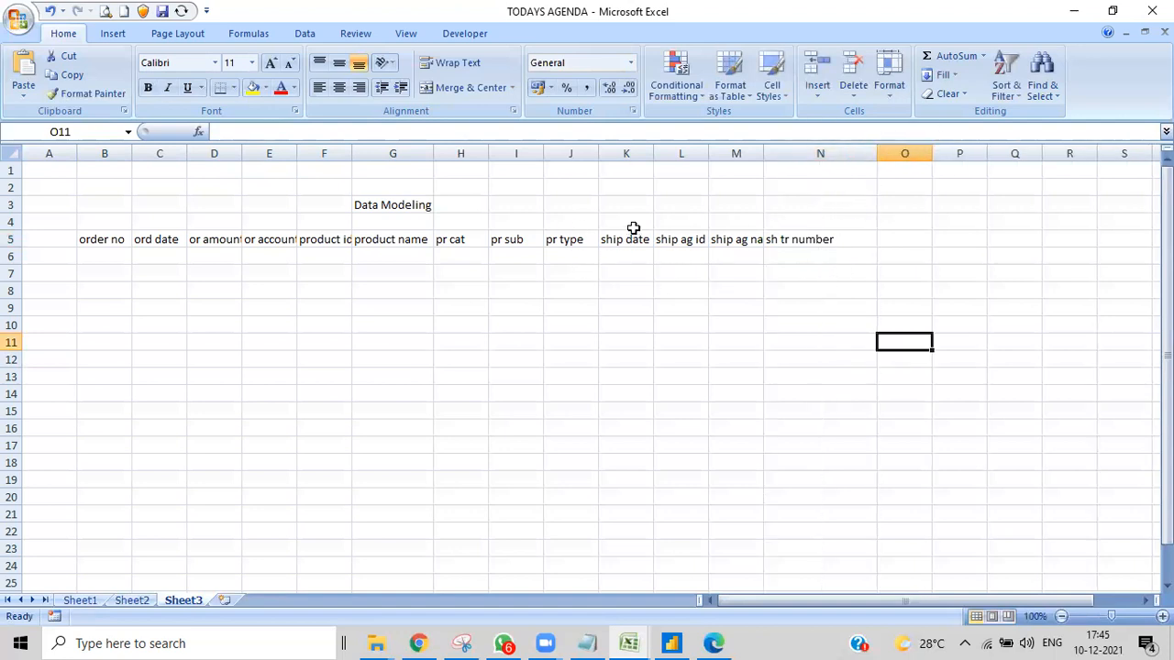
drag(879, 153, 843, 154)
- Enter the header "sh account" in cell O5
click(859, 243)
text(s)
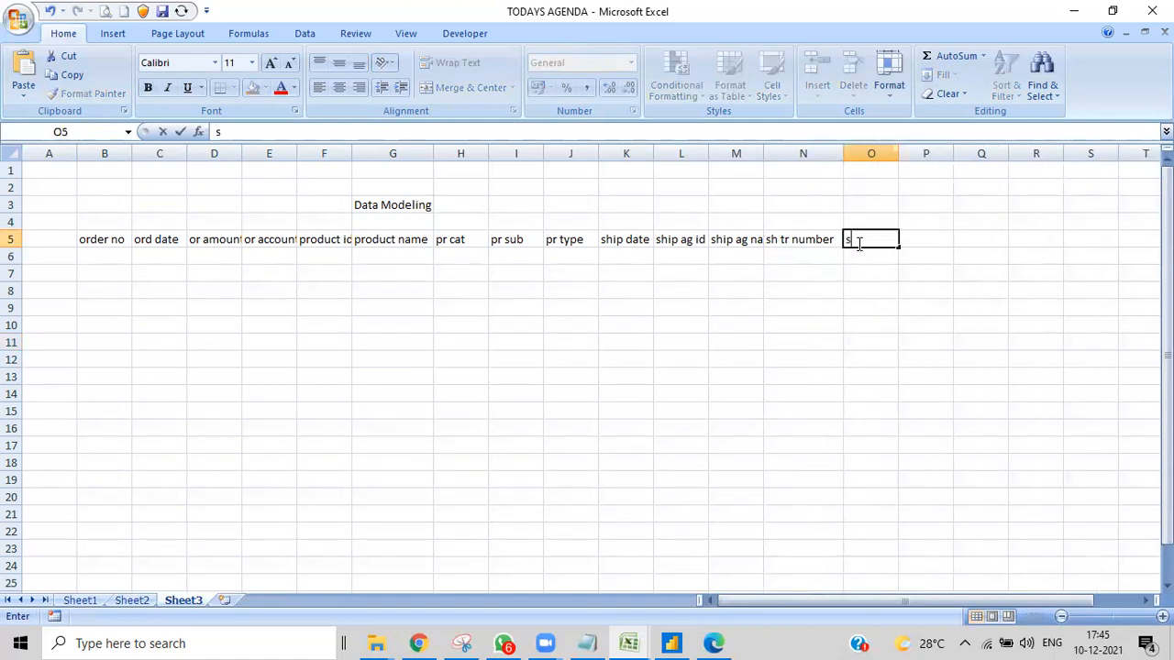
text(h account)
click(853, 327)
- Enter the headers "cust id" in cell P5 and "cust name" in cell Q5
click(943, 238)
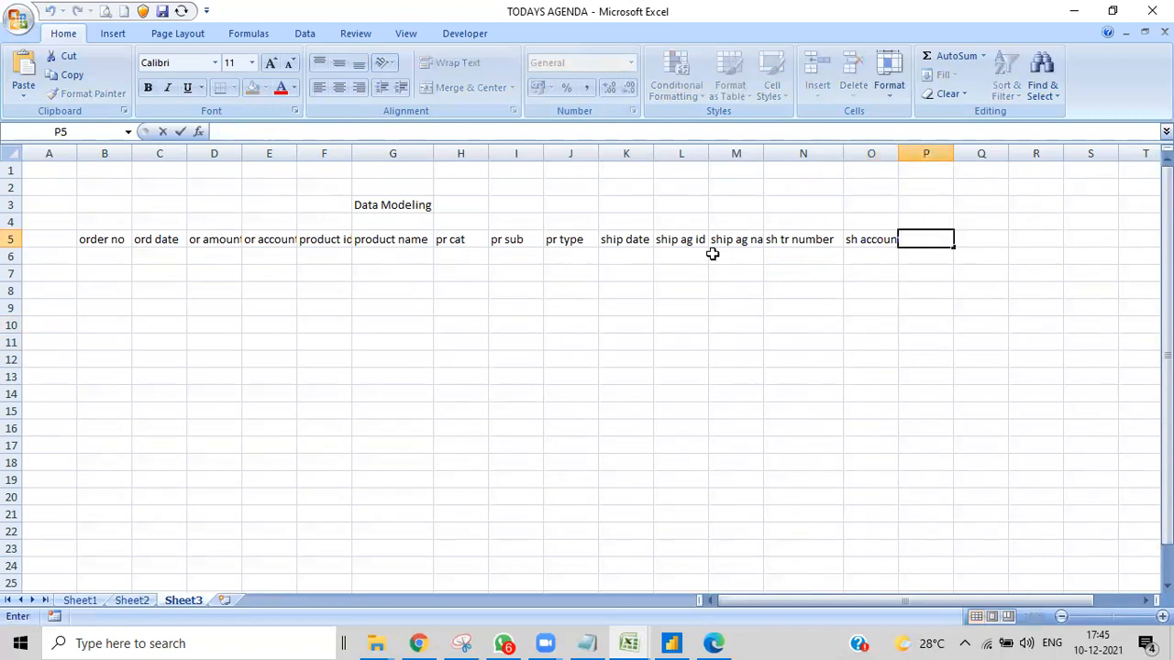
click(940, 237)
text(cust id)
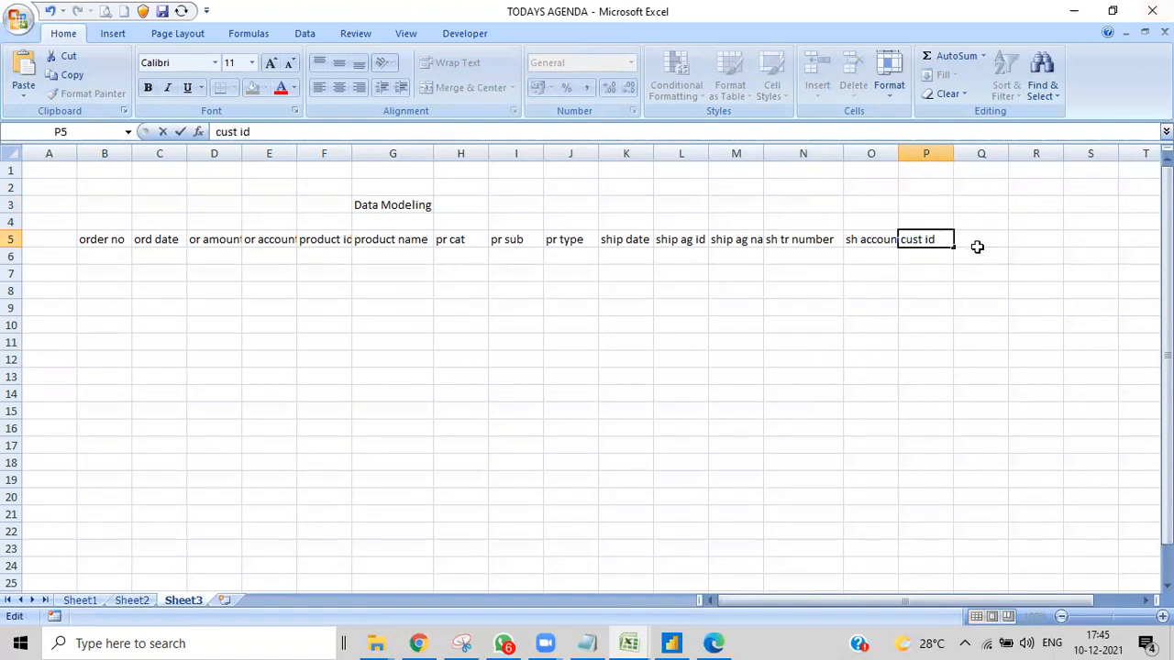
click(977, 239)
text(cu)
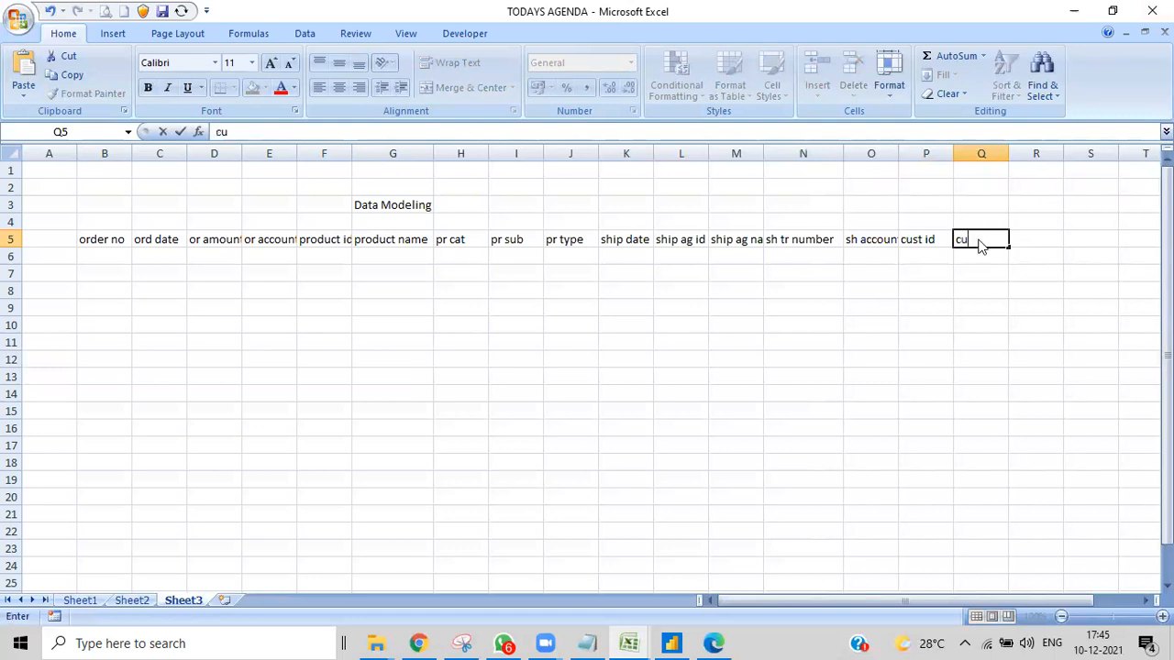
text(st name)
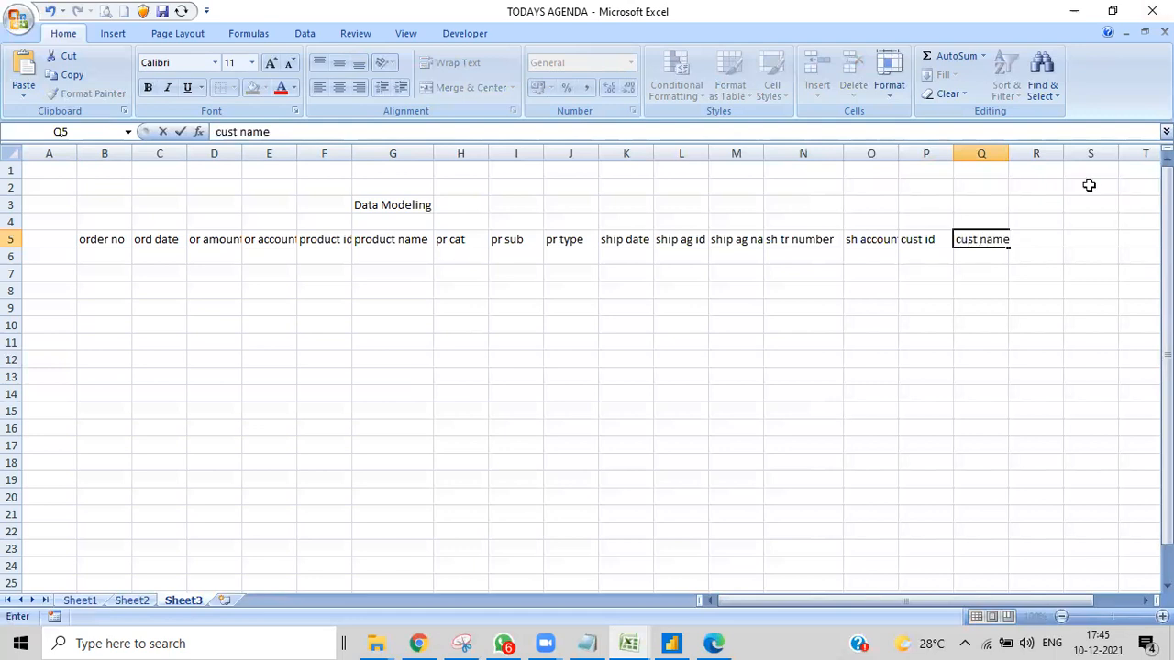
- Enter the headers "cust mob" in cell R5 and "cust email" in cell S5
click(1048, 288)
double_click(1040, 239)
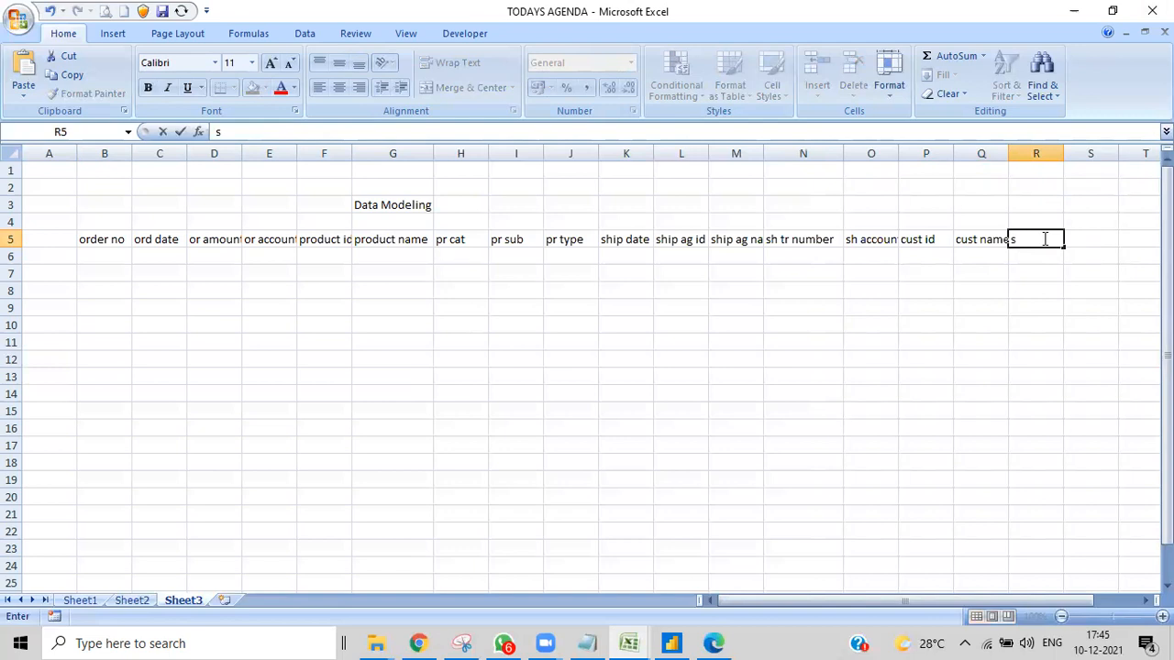
text(cust mob)
click(1108, 237)
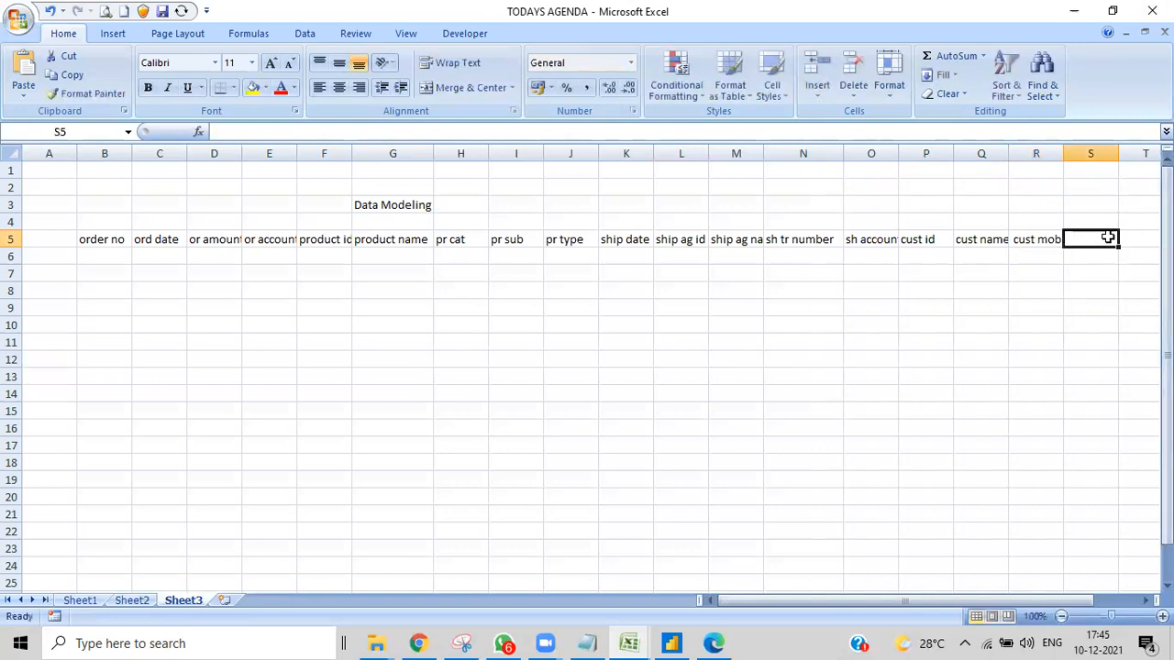
text(cust)
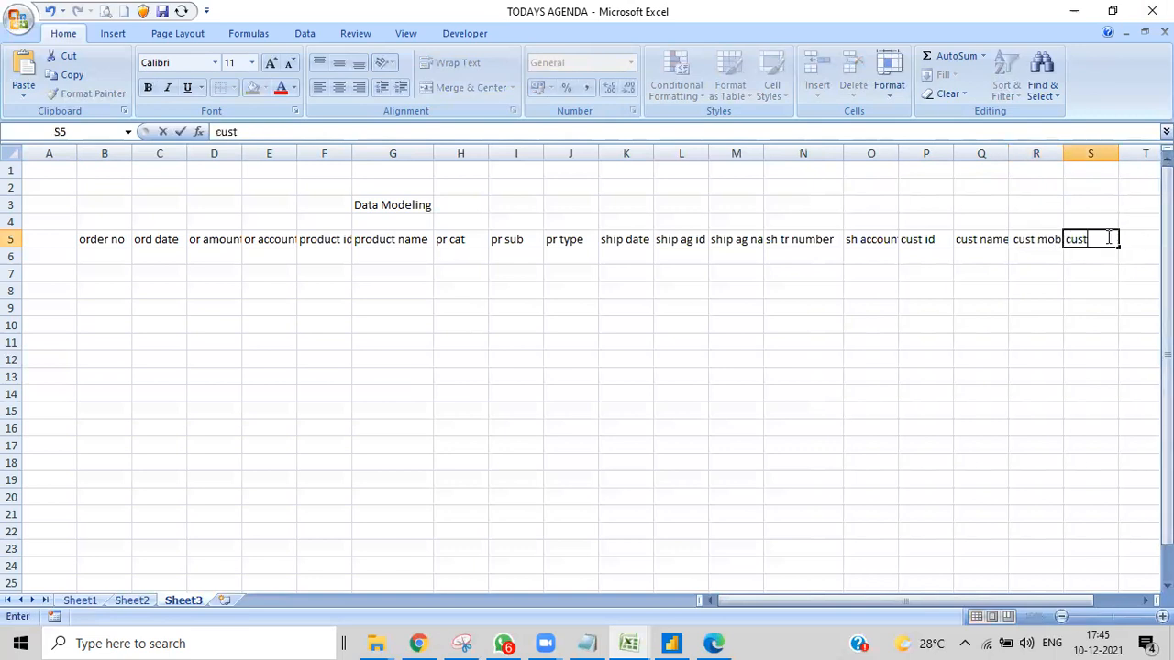
text( email)
click(961, 309)
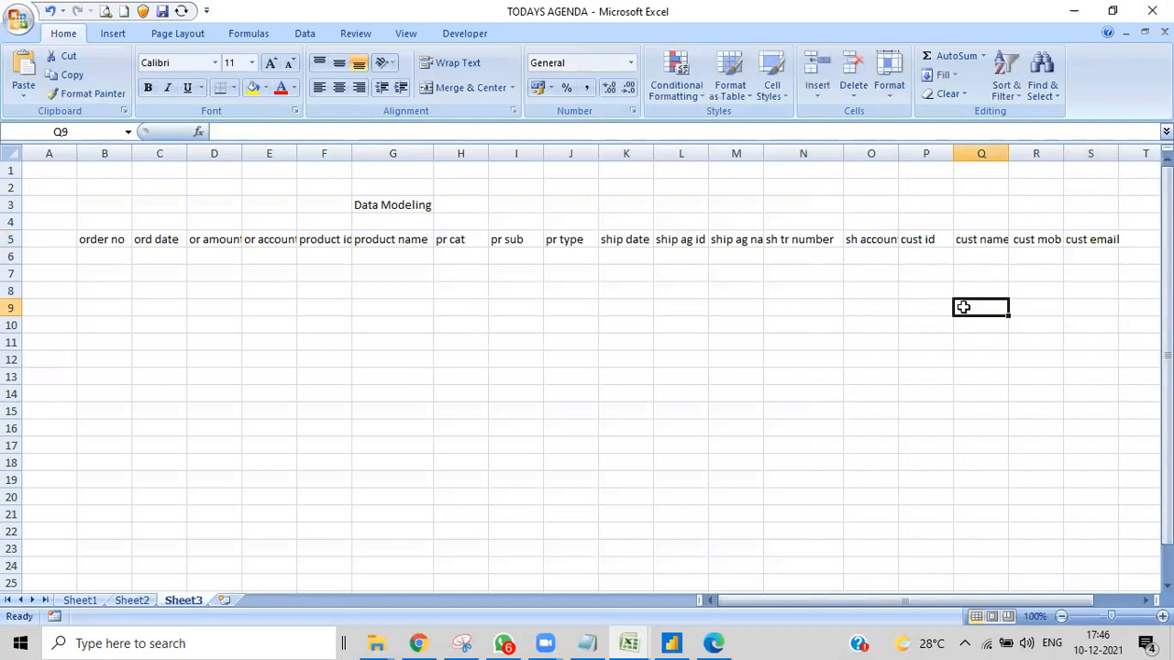
- Enter the headers "cust city" in cell O9 and "cust state" in cell P9
click(874, 304)
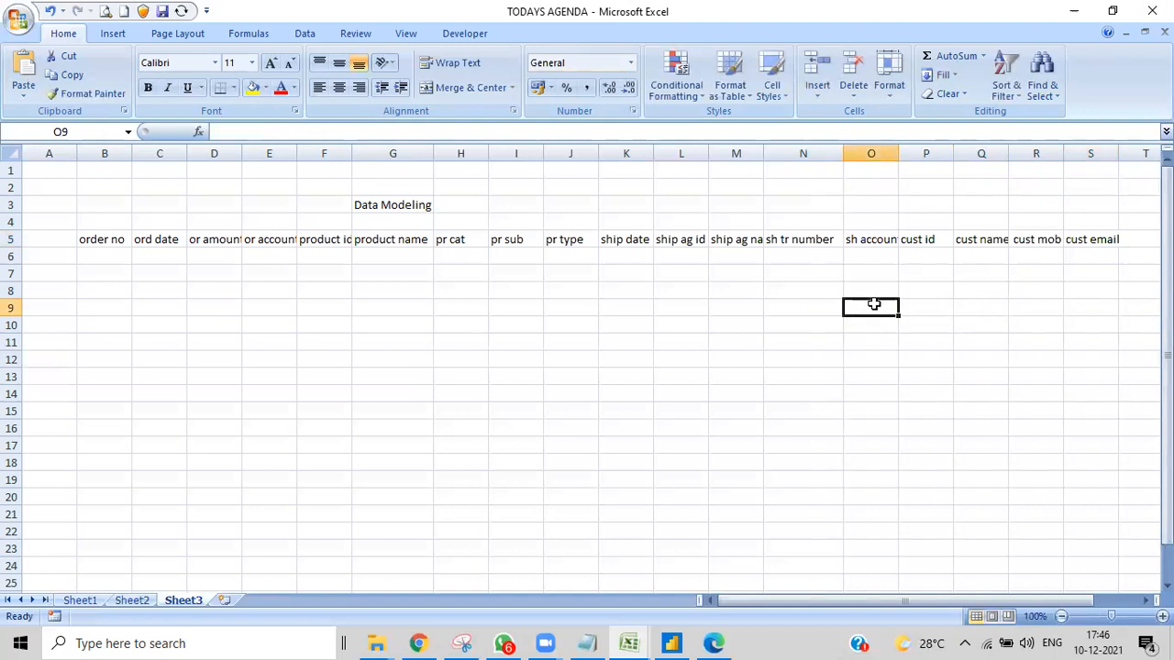
text(cust )
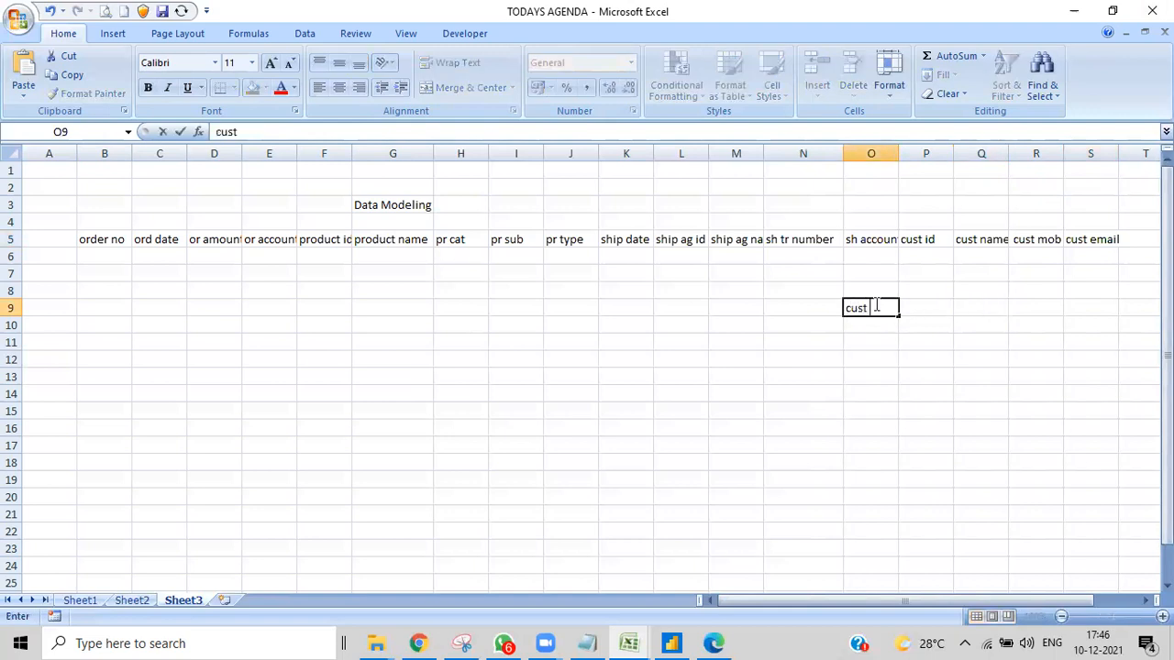
text(city)
click(925, 308)
text(cust)
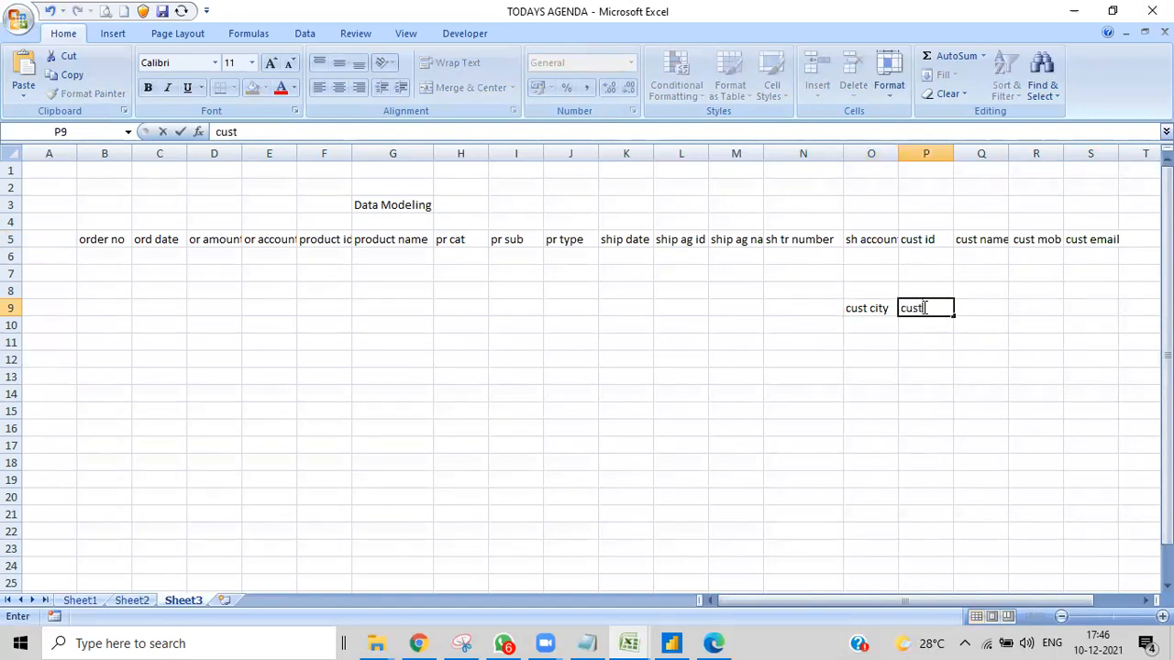
text( state)
- Enter the header "cust country" in cell Q9
click(988, 308)
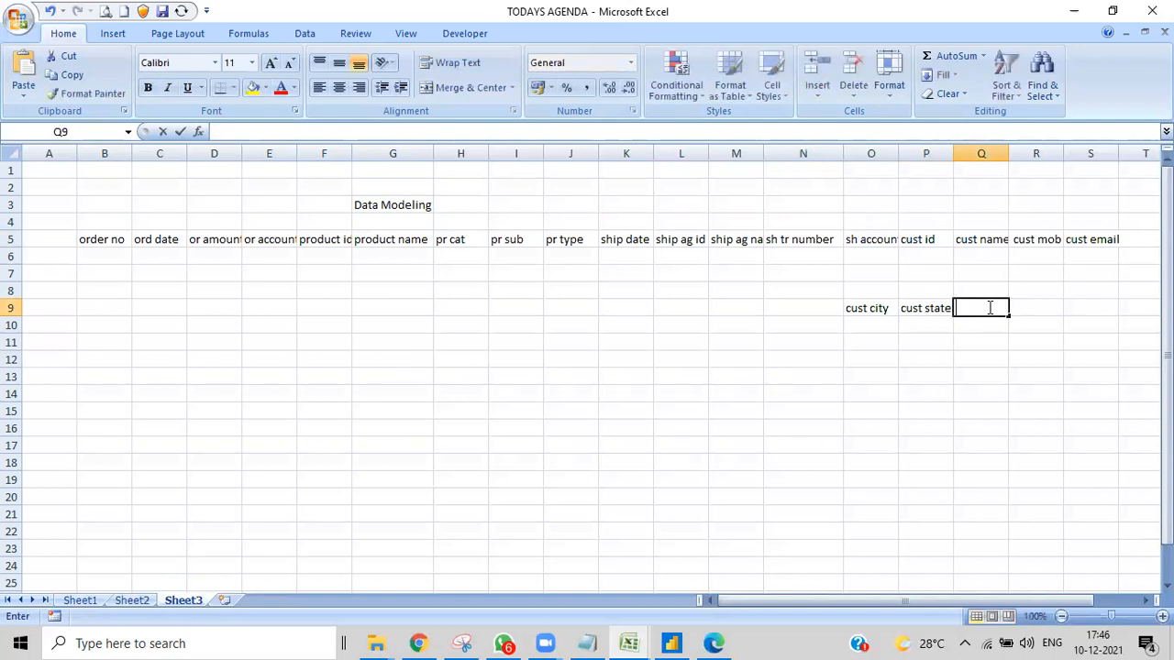
text(cus)
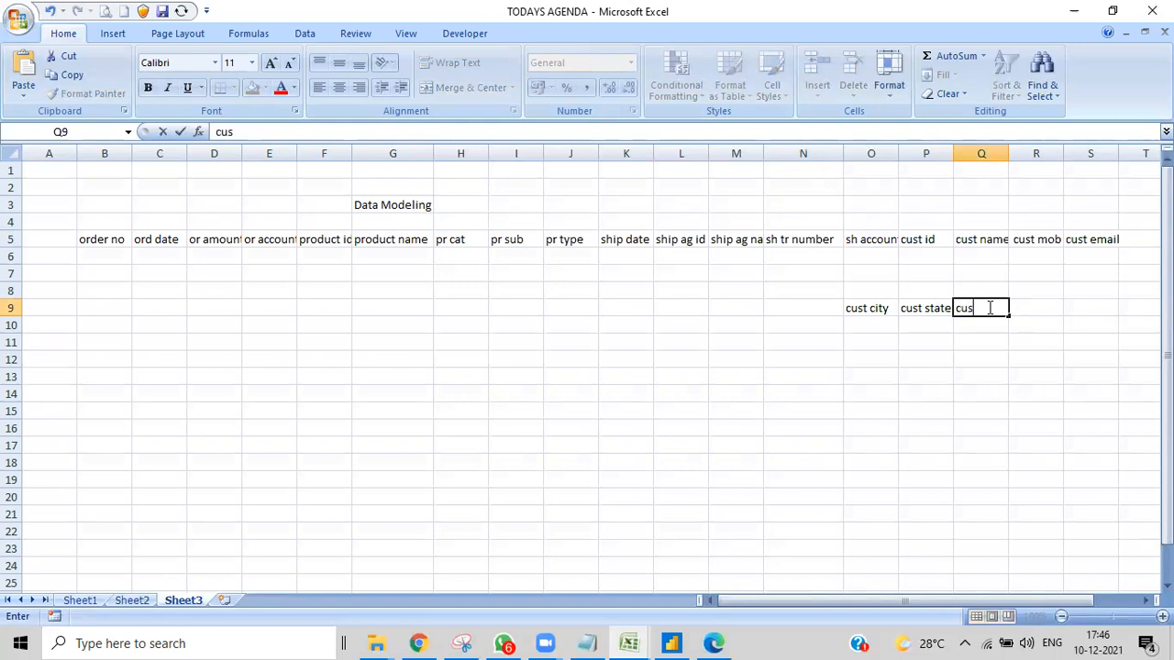
text(t country)
key(F2)
key(ctrl+shift+Left)
click(1050, 350)
- Enter the headers "cust add1" in cell R9 and "cust add 2" in cell S9
double_click(1044, 308)
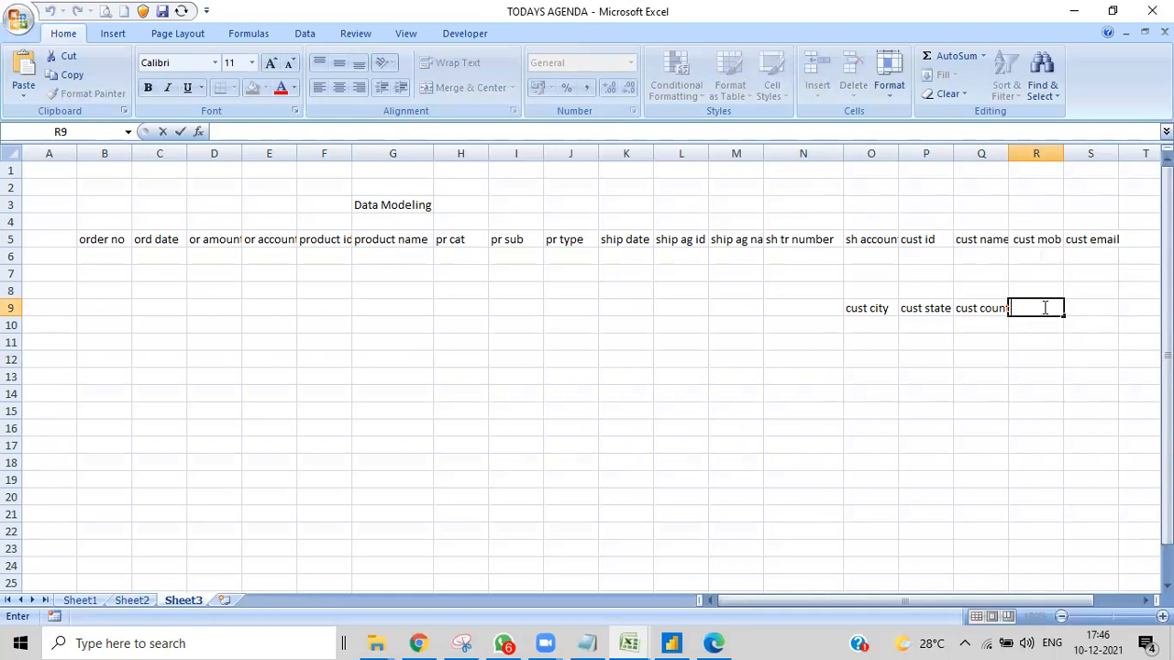
text(cust add1)
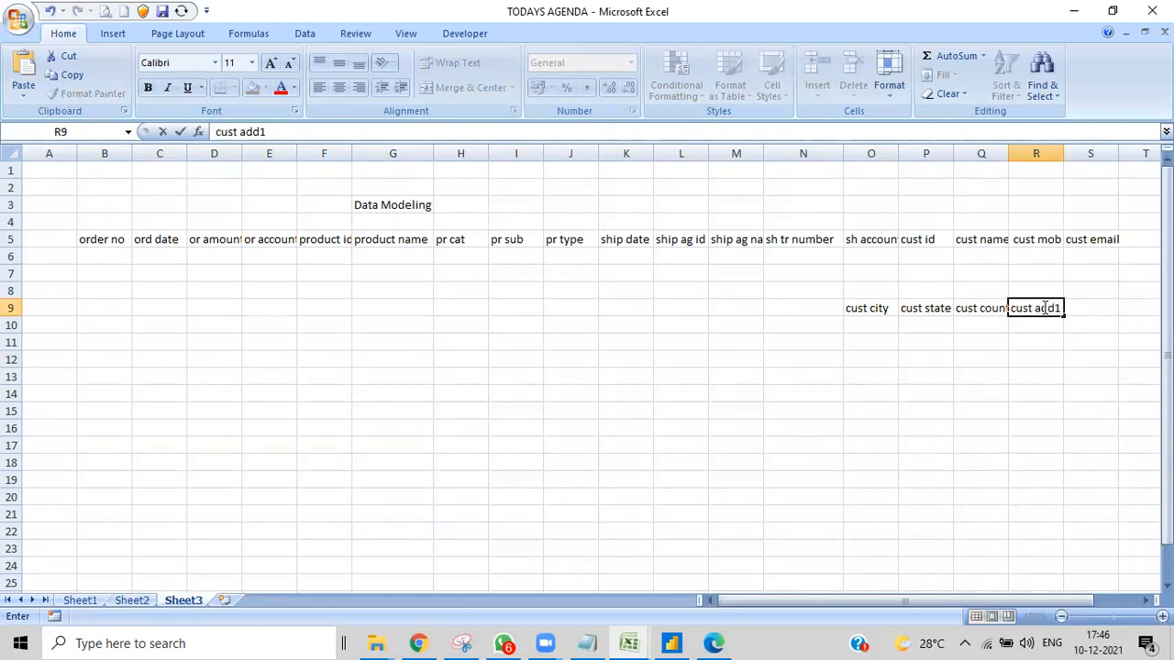
click(1089, 310)
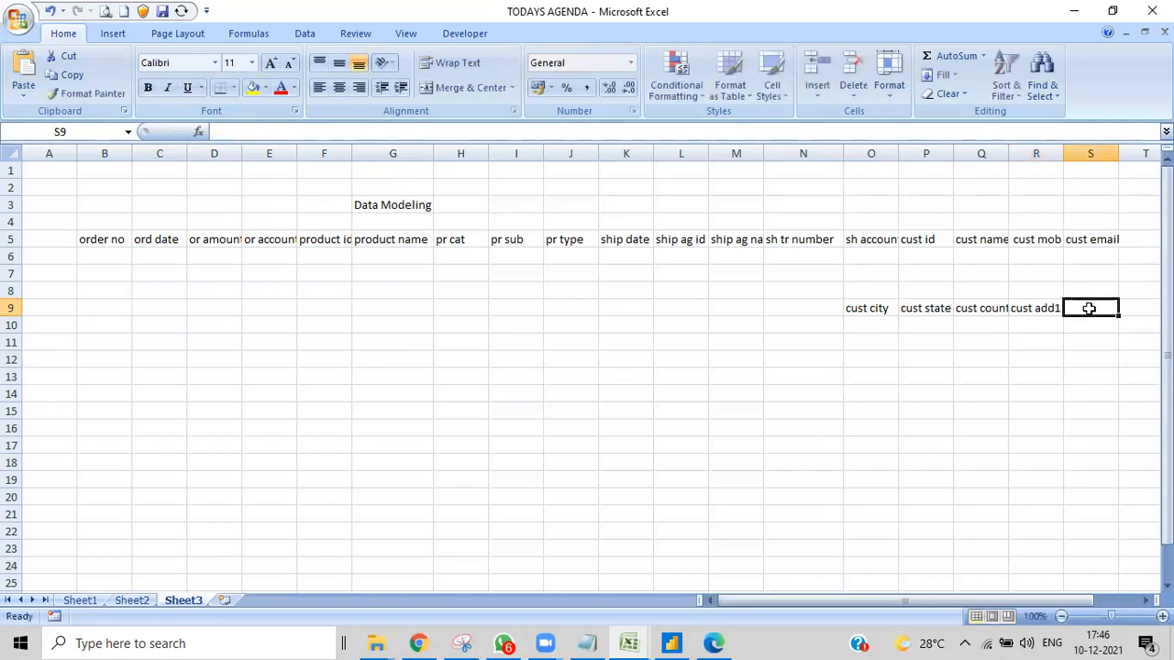
text(cust)
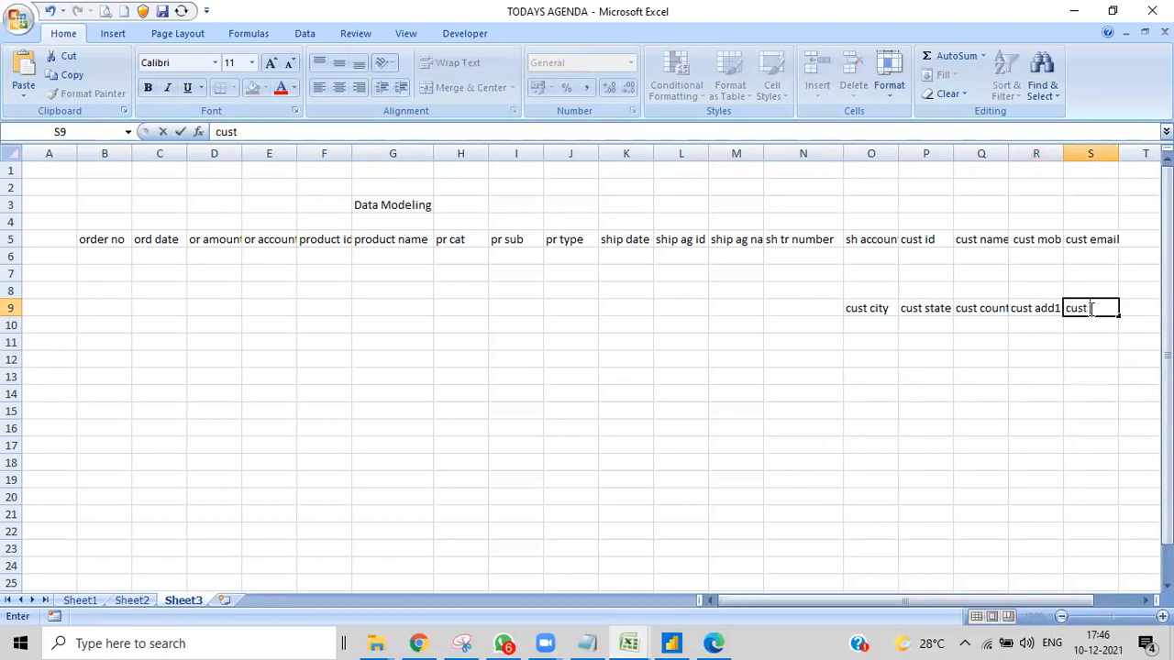
text( add 2)
click(1091, 309)
key(Return)
- Enter the header "cust wal" in cell T9
click(1132, 309)
text(cus)
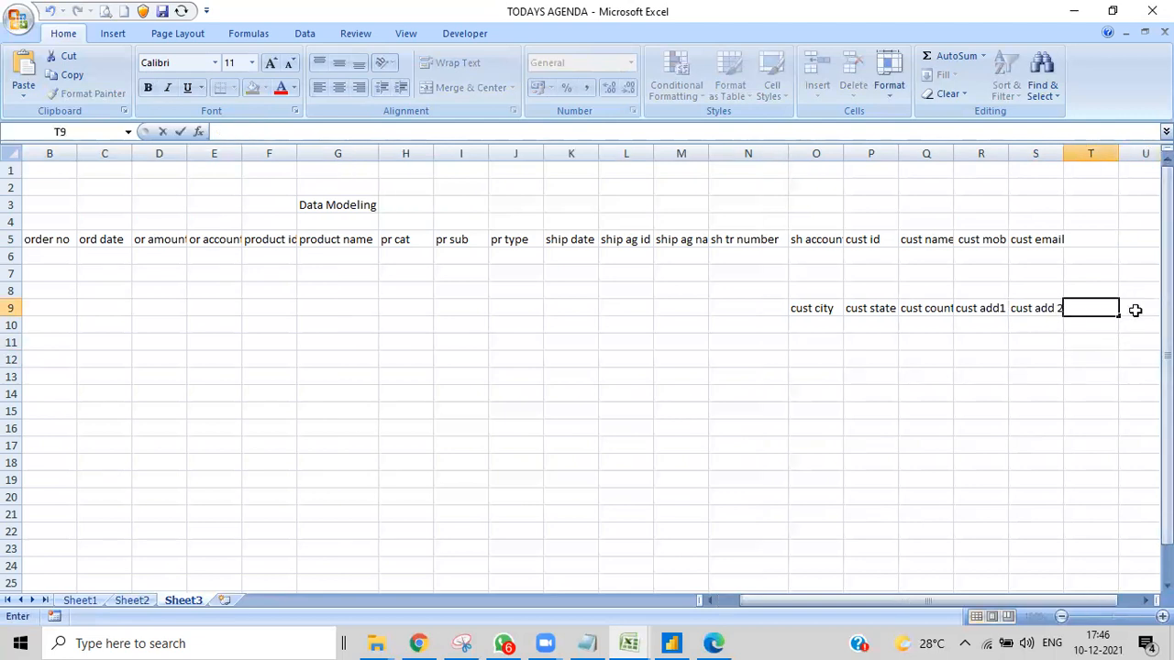
text(t val)
click(1111, 376)
double_click(1112, 308)
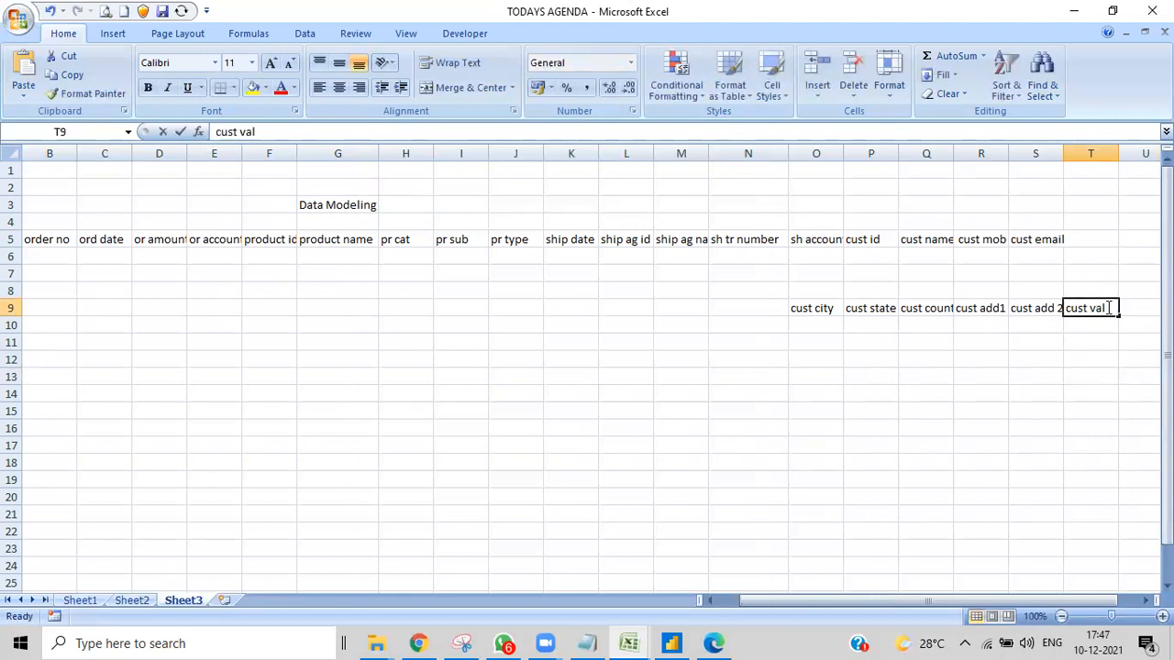
key(BackSpace)
key(BackSpace)
key(BackSpace)
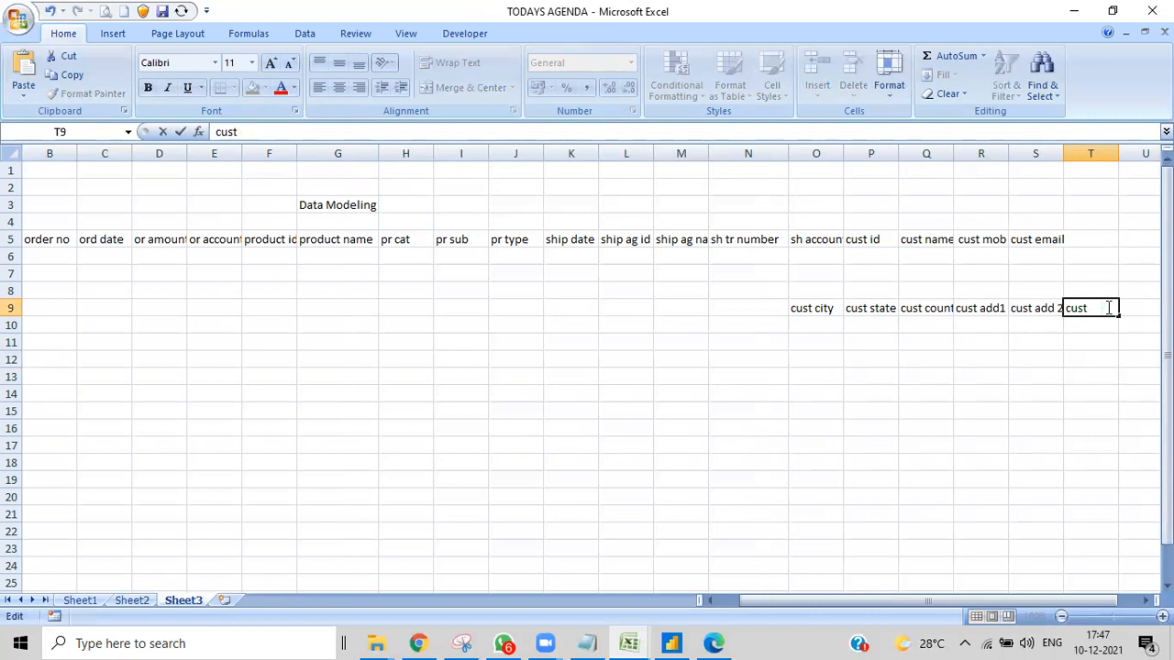
text(wal)
click(996, 383)
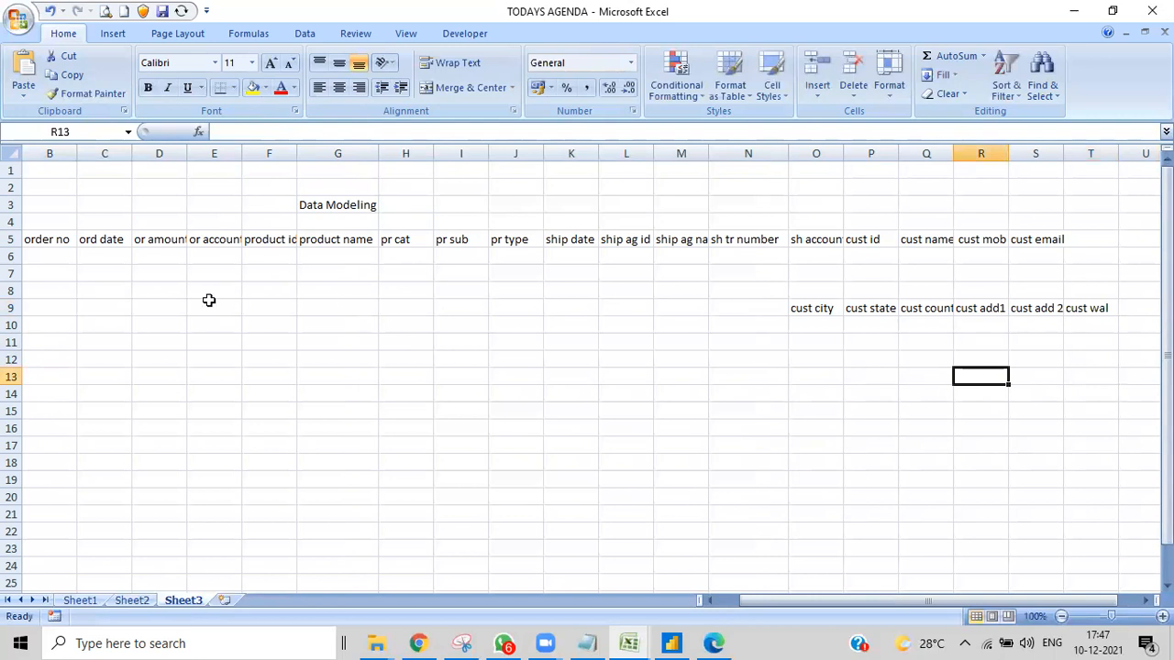
- Enter the first sample order number, prefixed with "o", in cell B6 under "order no"
click(47, 257)
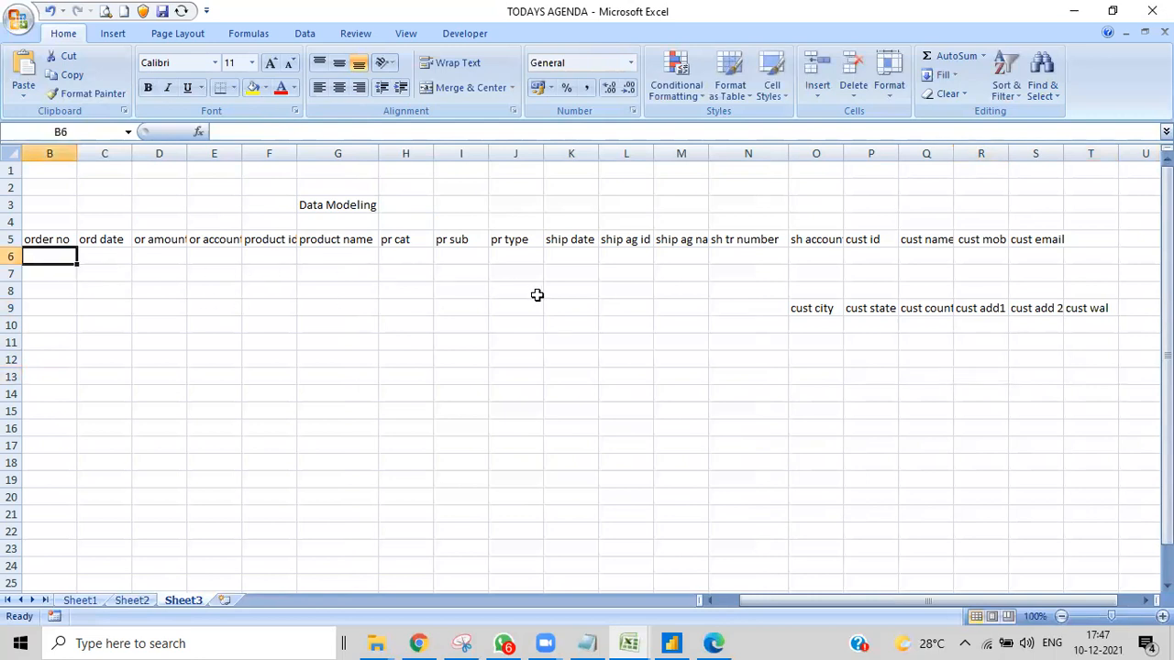
double_click(41, 258)
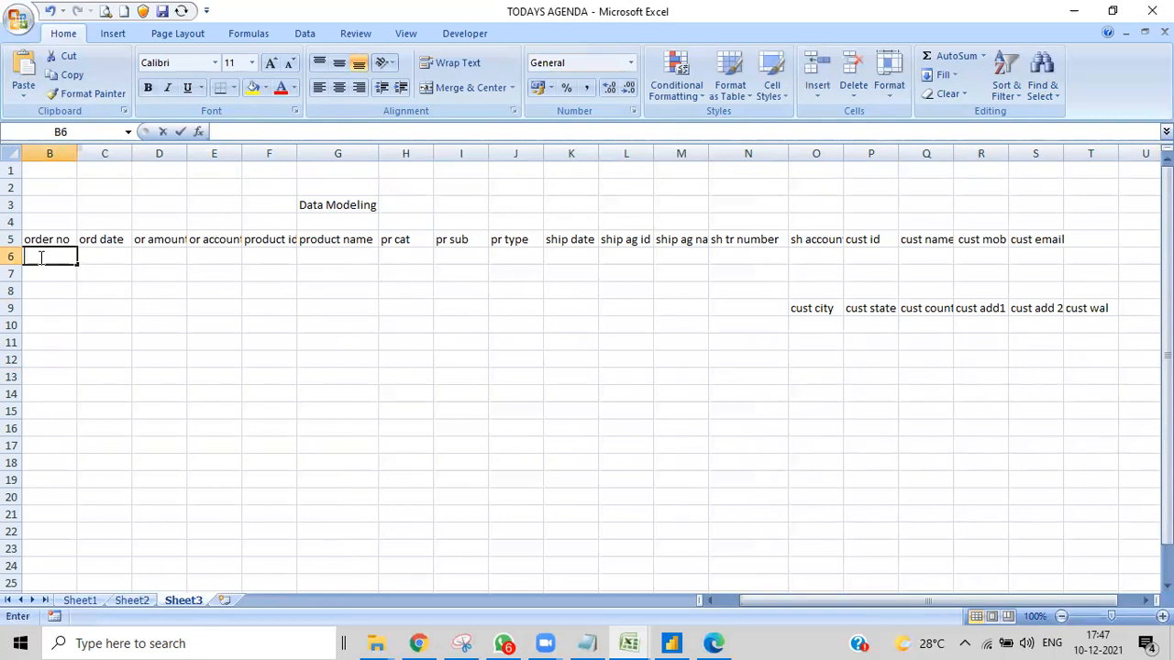
text(104)
key(BackSpace)
text(1)
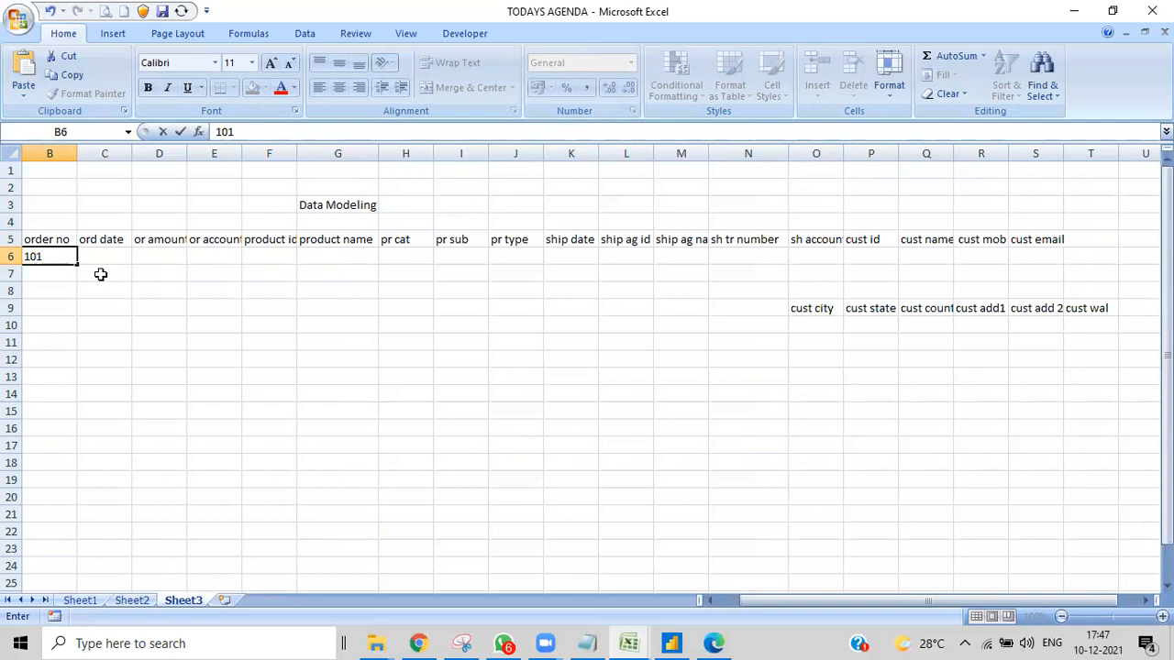
key(Left)
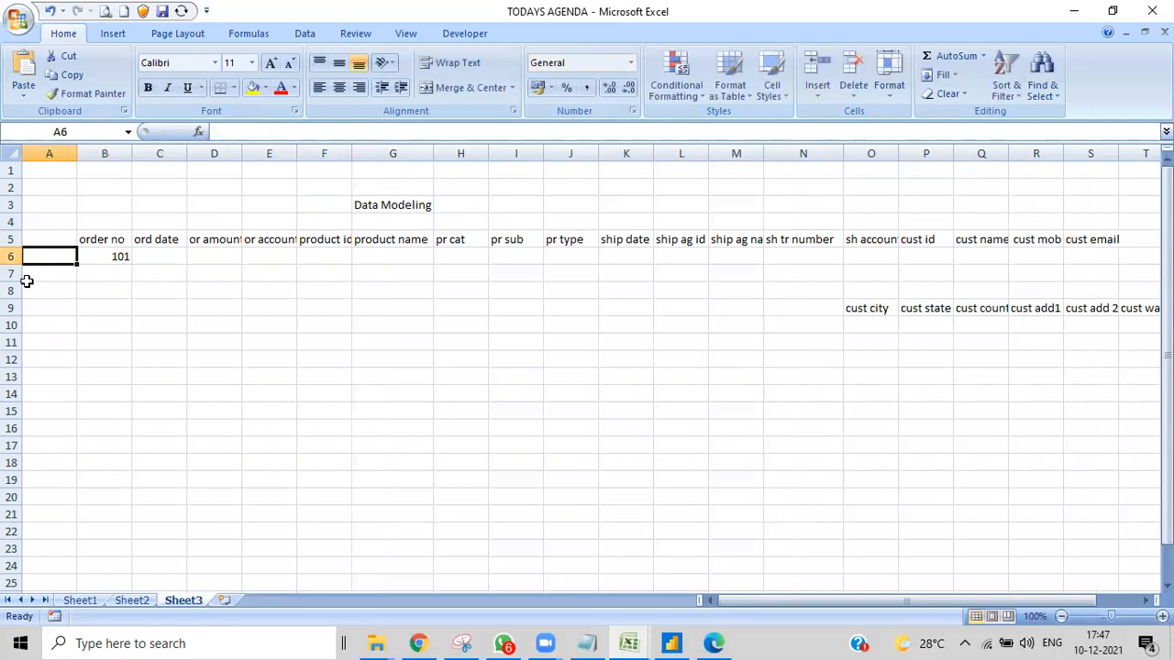
double_click(111, 256)
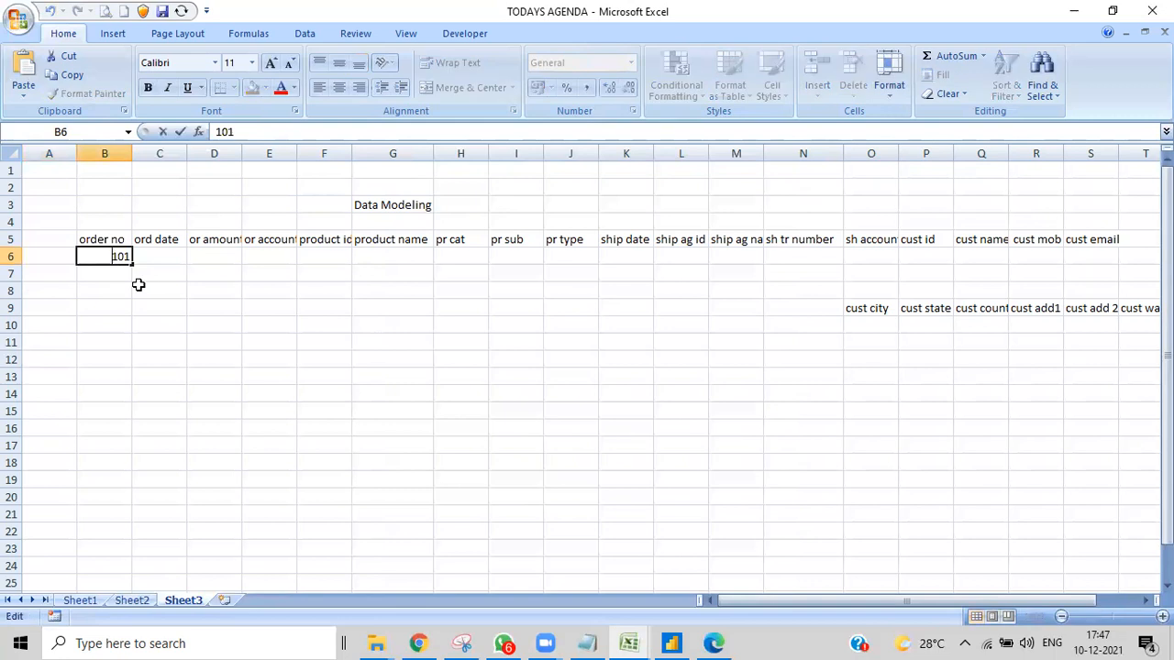
key(Home)
text(o)
- Enter the product id "p201" in cell F6 and the product name "shirt" in cell G6
click(344, 254)
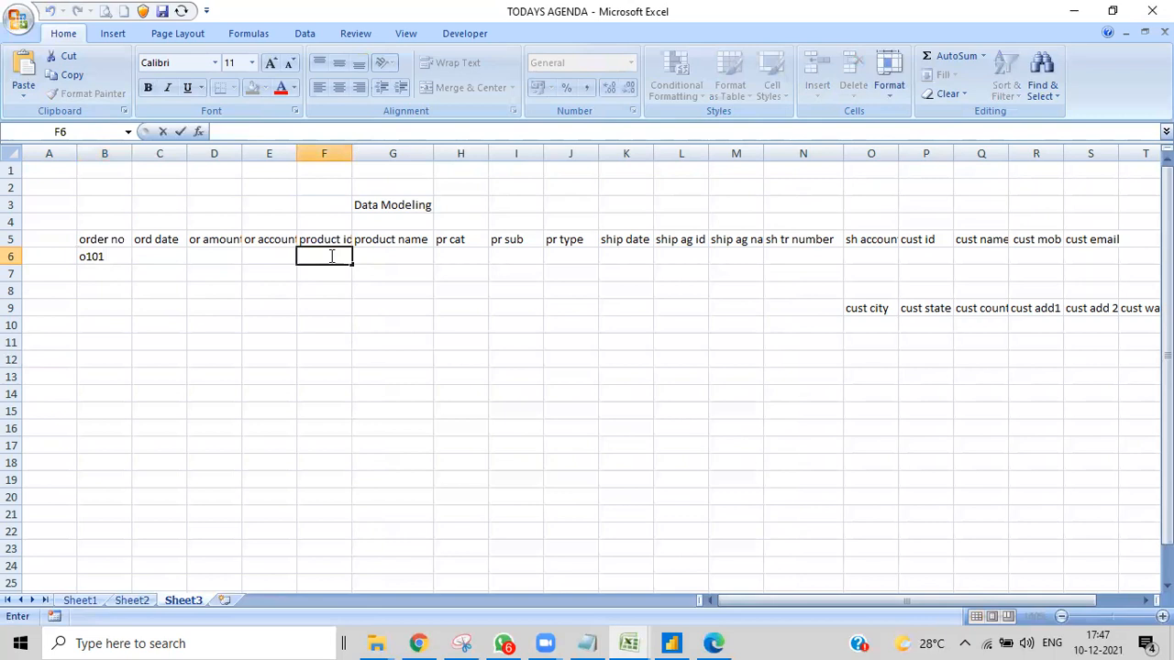
text(p201)
double_click(385, 255)
click(383, 324)
double_click(382, 257)
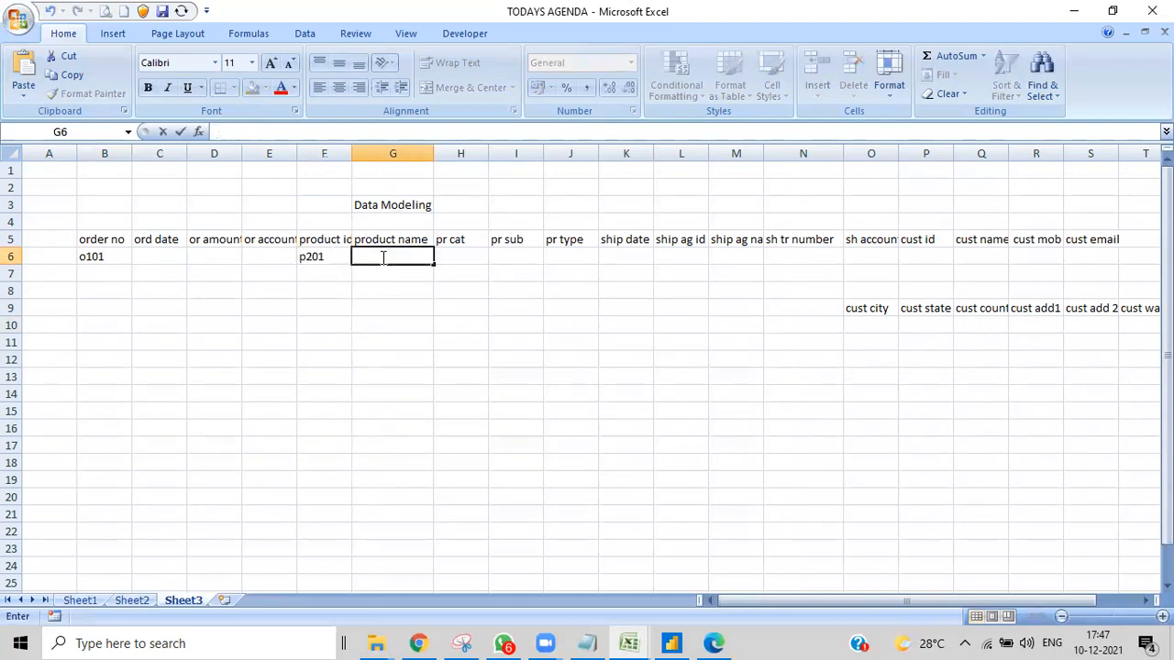
text(shirt)
- Enter the shipping agent id "sh301" in cell L6 under "ship ag id"
click(666, 256)
double_click(666, 257)
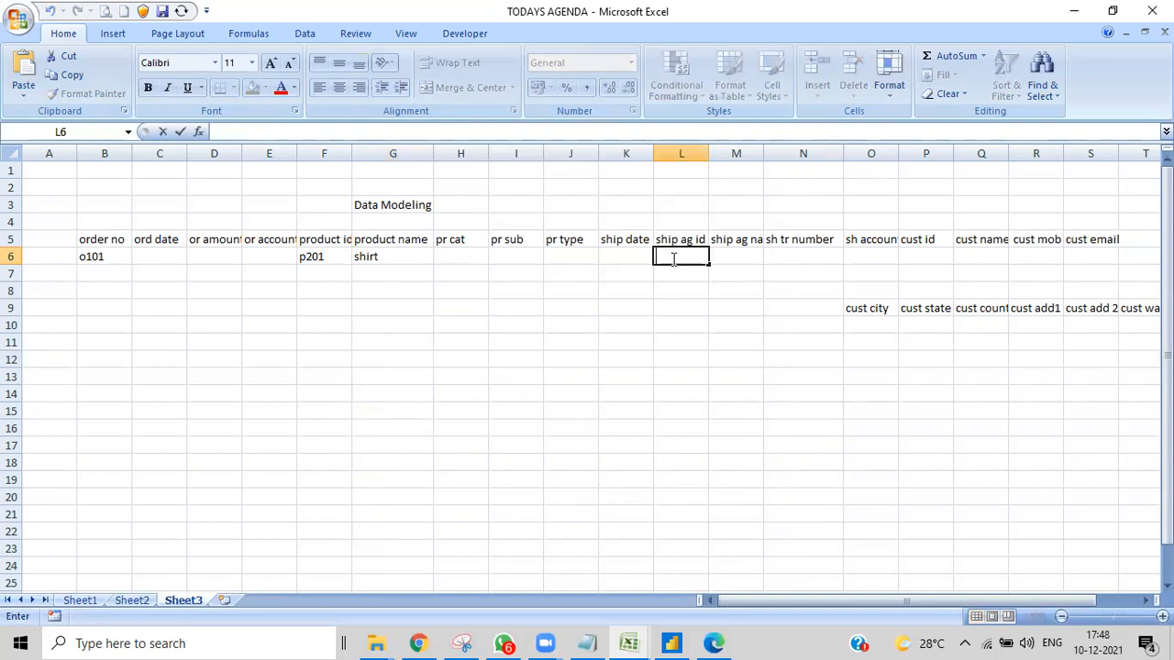
click(660, 275)
click(670, 256)
double_click(674, 256)
text(shi)
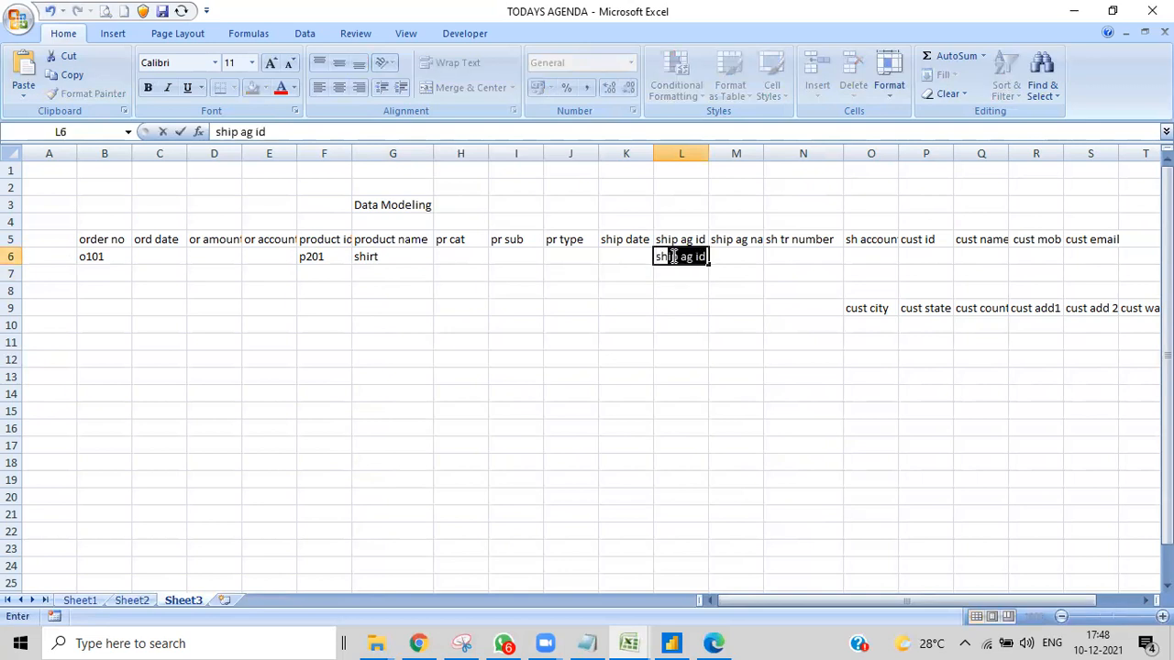
key(BackSpace)
key(BackSpace)
text(301)
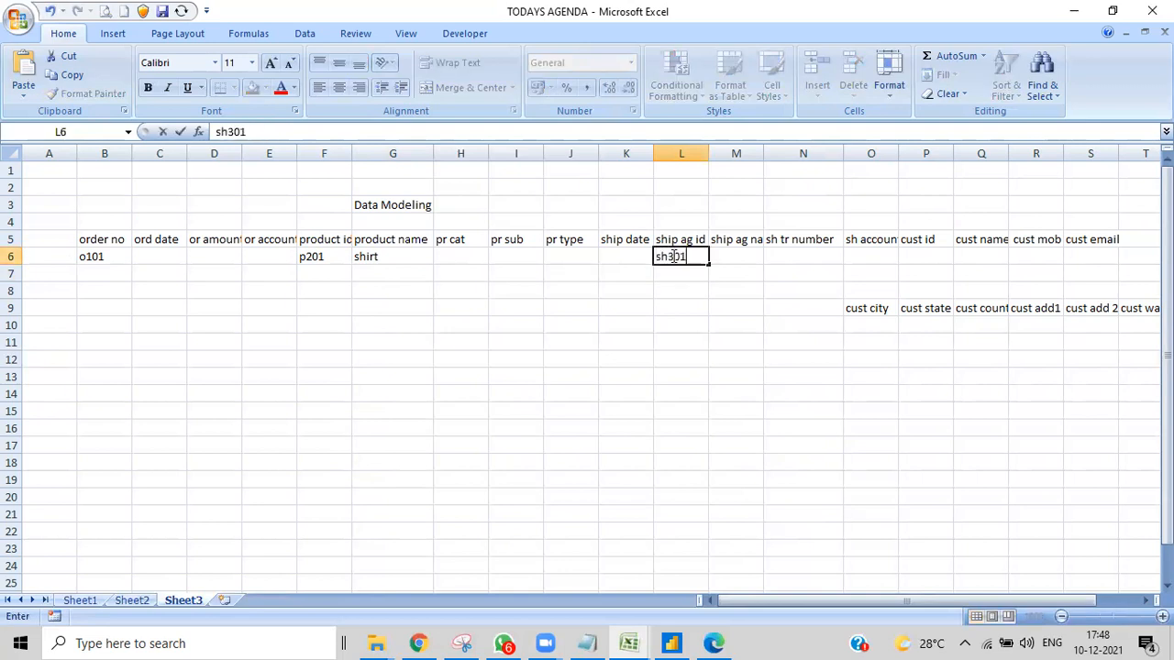
- Enter the sample customer number, prefixed with "cs", in cell Q6 under "cust name"
click(822, 347)
double_click(977, 257)
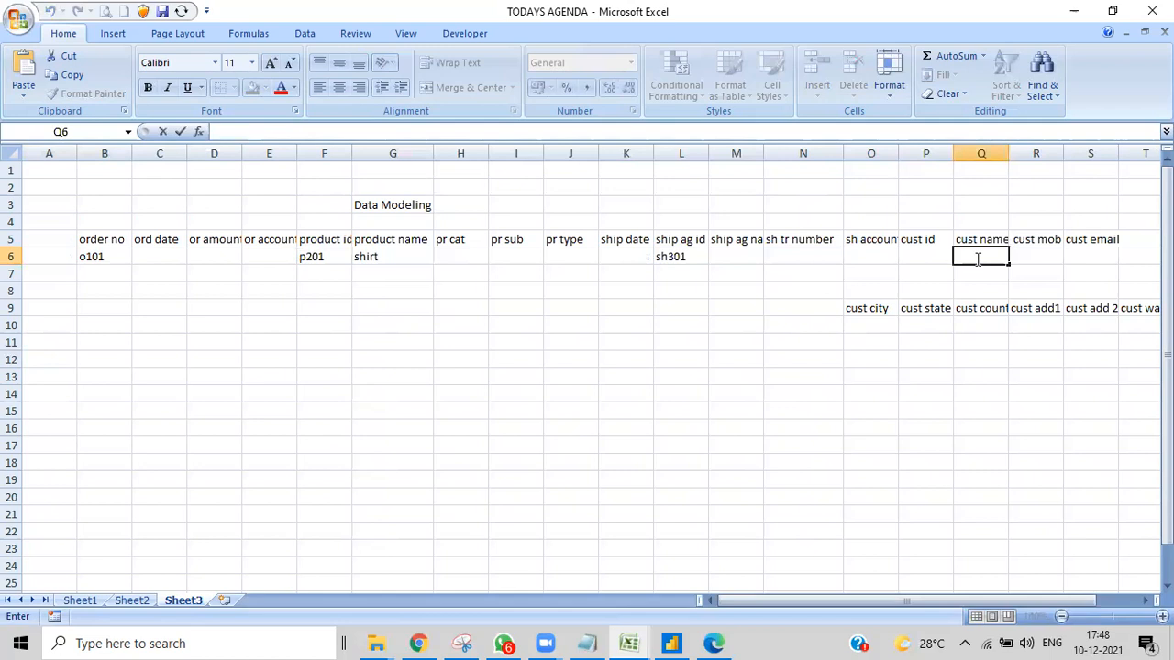
text(cs 401)
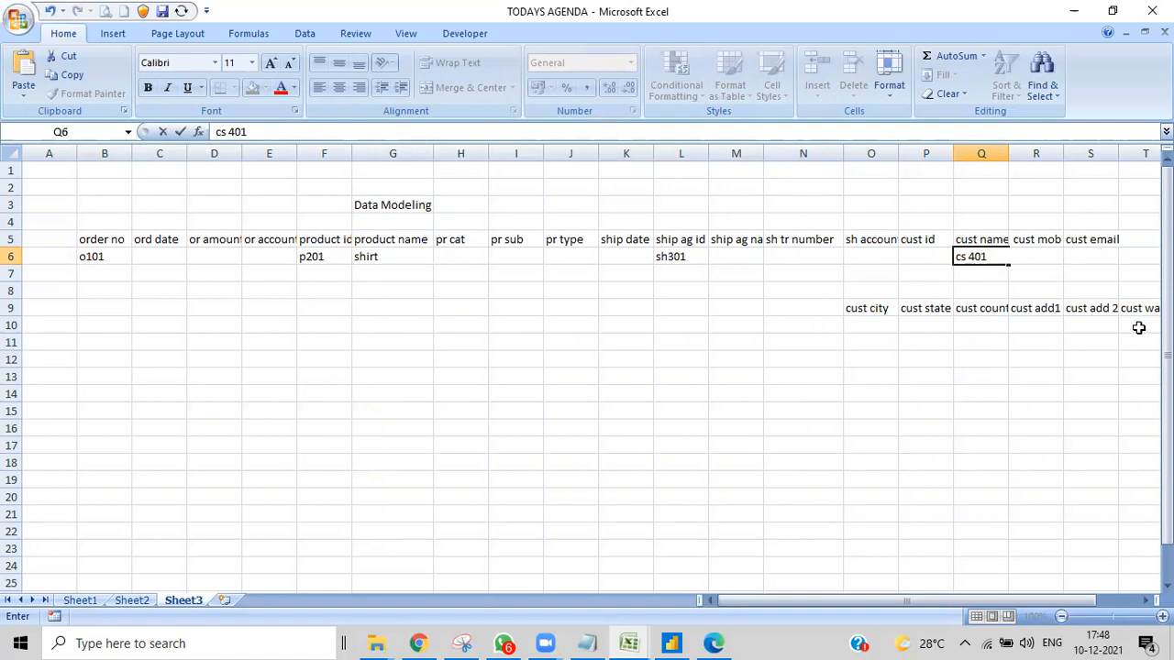
- Enter the second sample order number, prefixed with "o", in cell B7 and the product id "p202" in cell F7
double_click(97, 274)
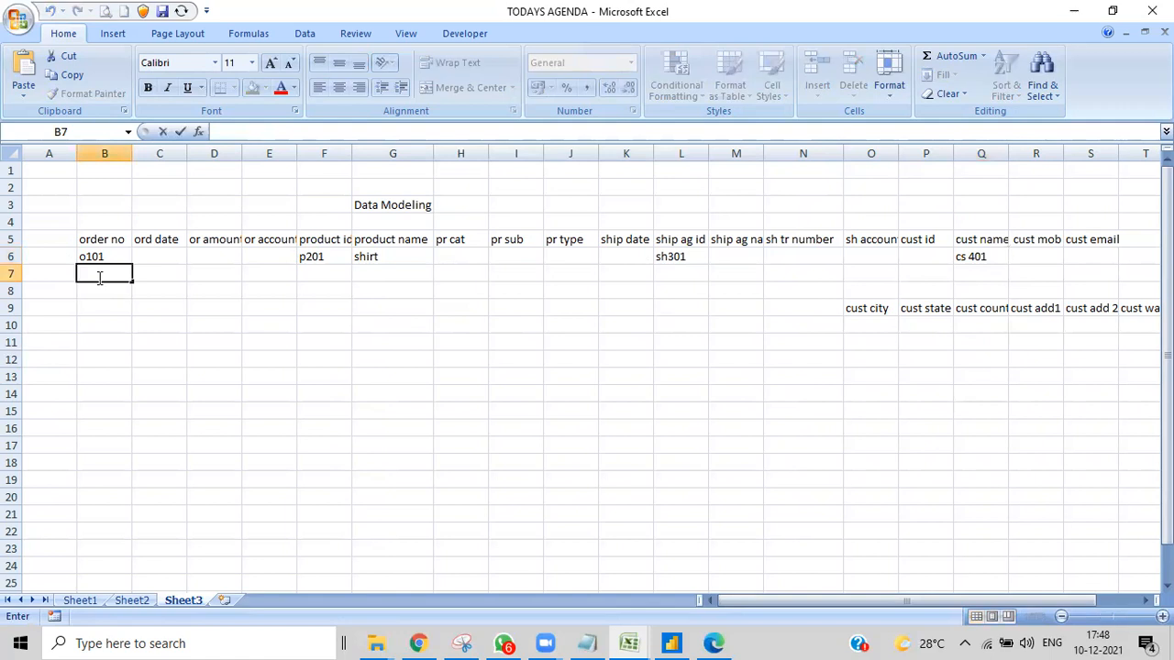
text(o102)
click(310, 275)
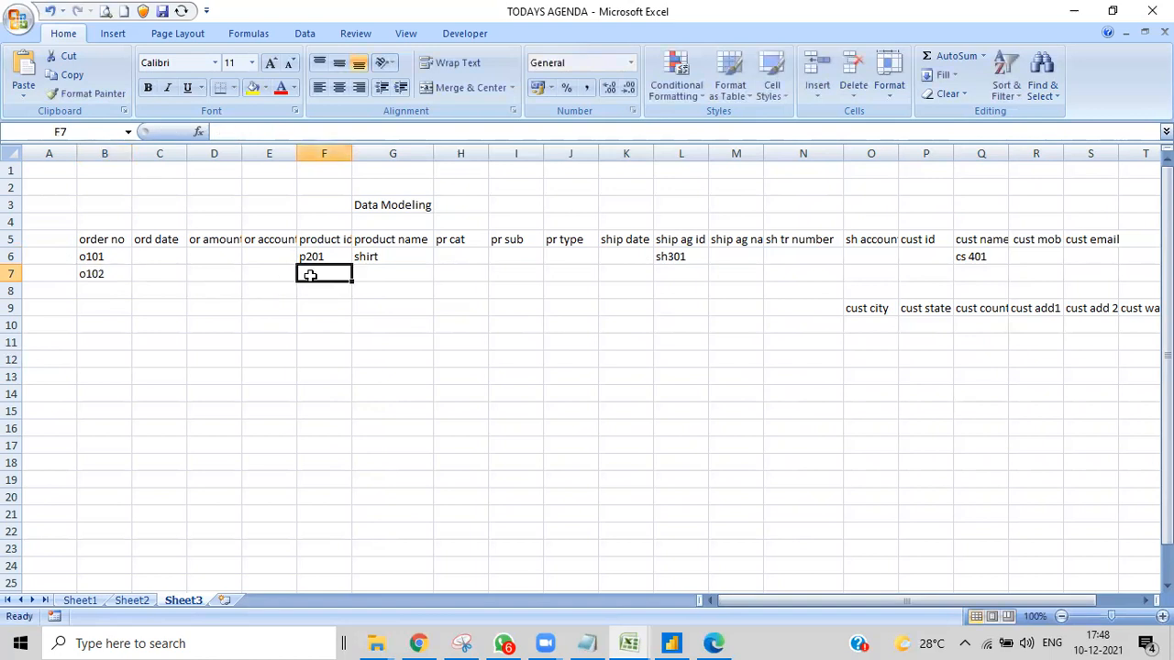
text(p202)
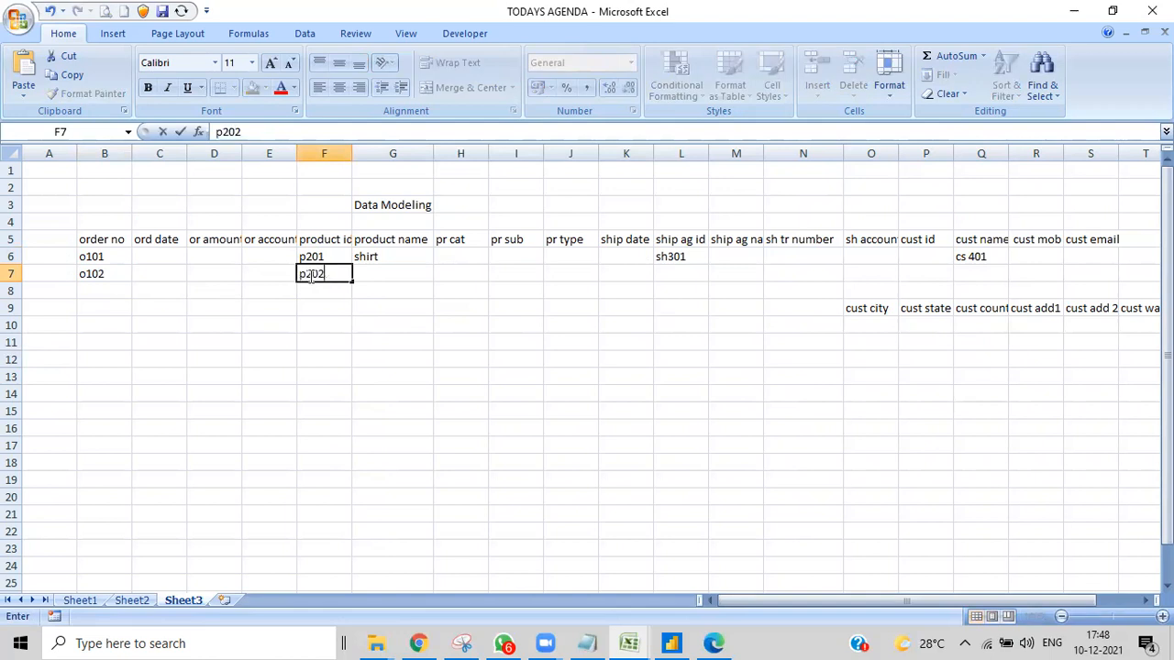
- Enter the shipping agent id "sh302" in cell L7 under "ship ag id"
click(684, 277)
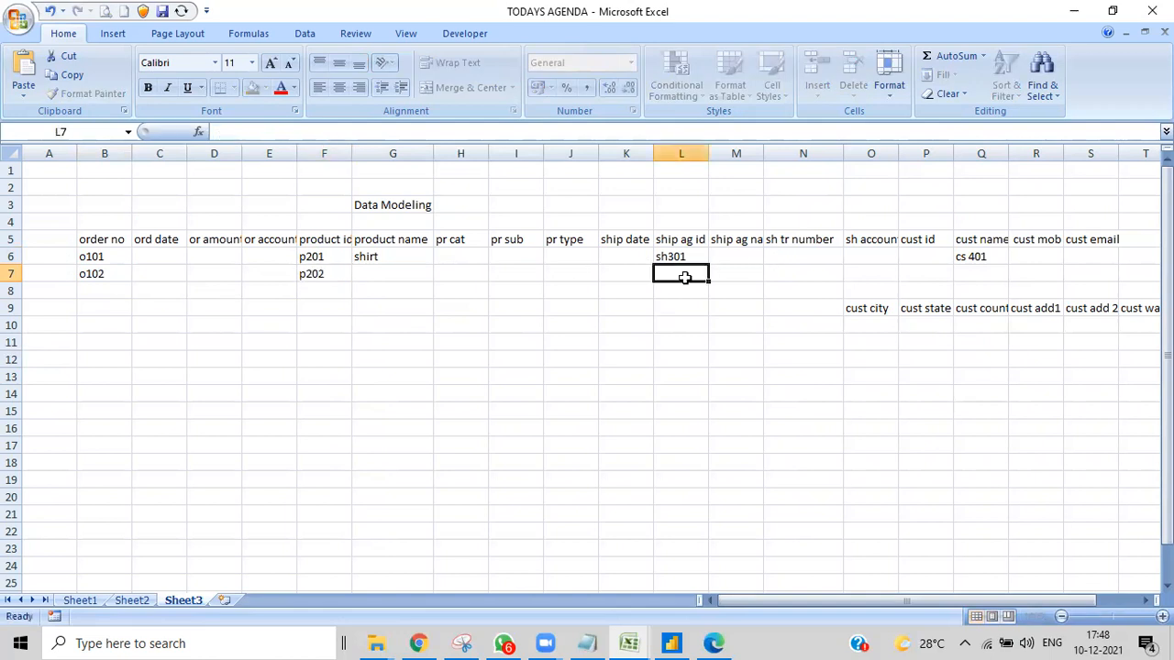
double_click(685, 278)
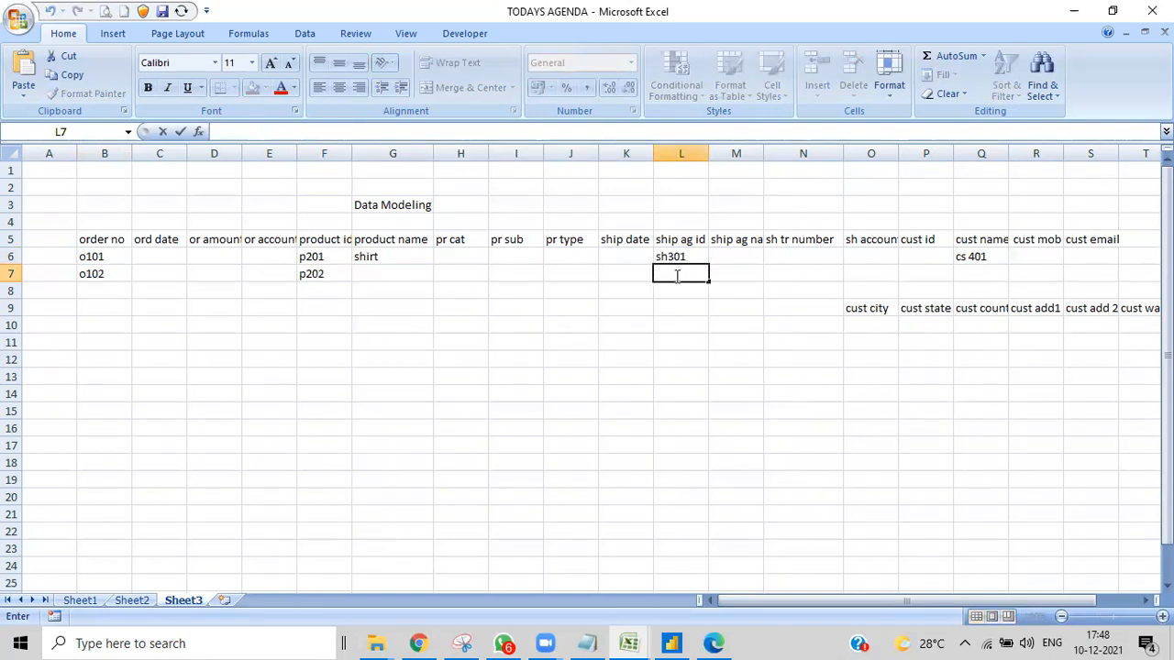
click(676, 286)
double_click(672, 274)
text(sh302)
- Enter the second sample customer number, prefixed with "cs", in cell Q7 under "cust name"
click(968, 291)
double_click(968, 273)
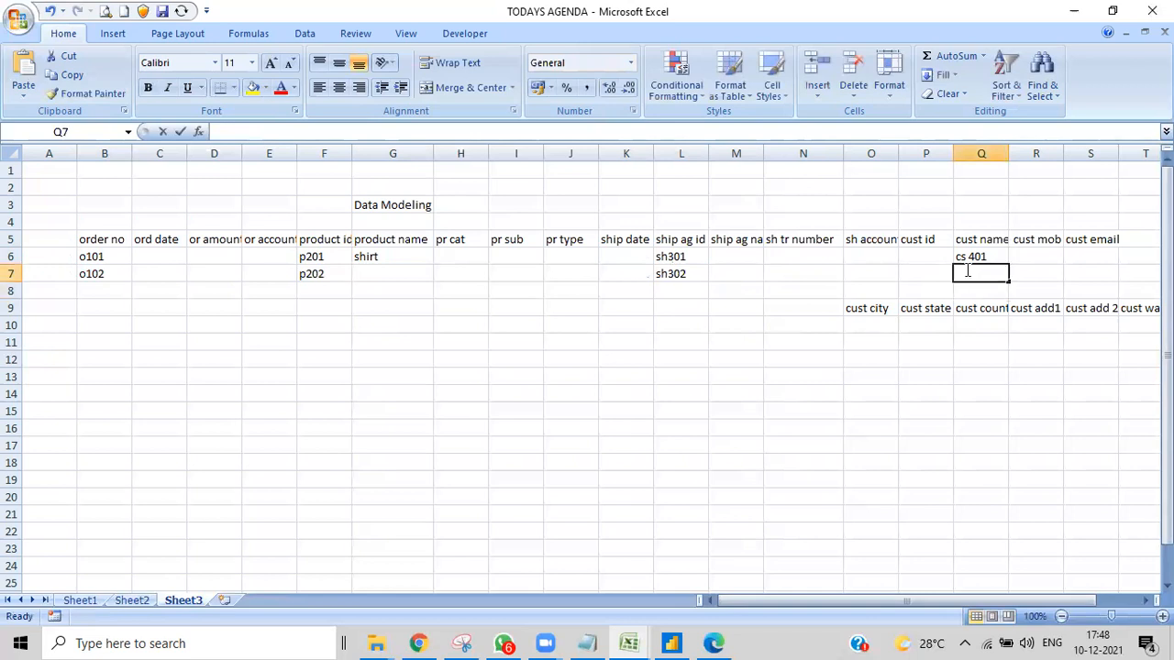
text(cs)
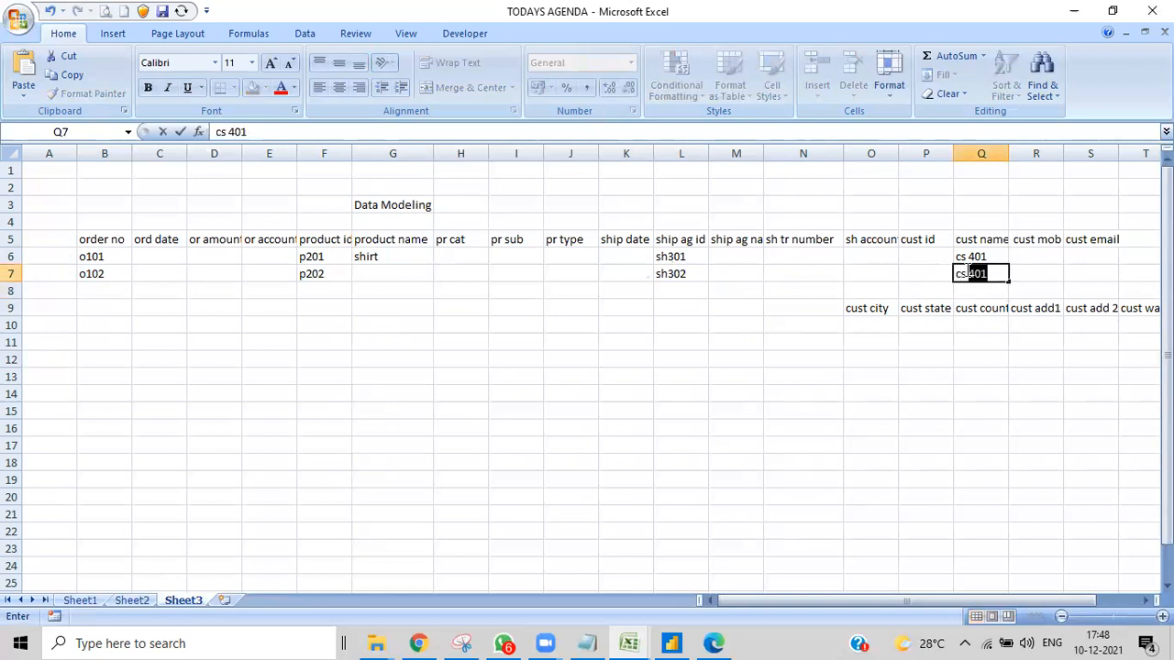
text( 402)
click(1004, 355)
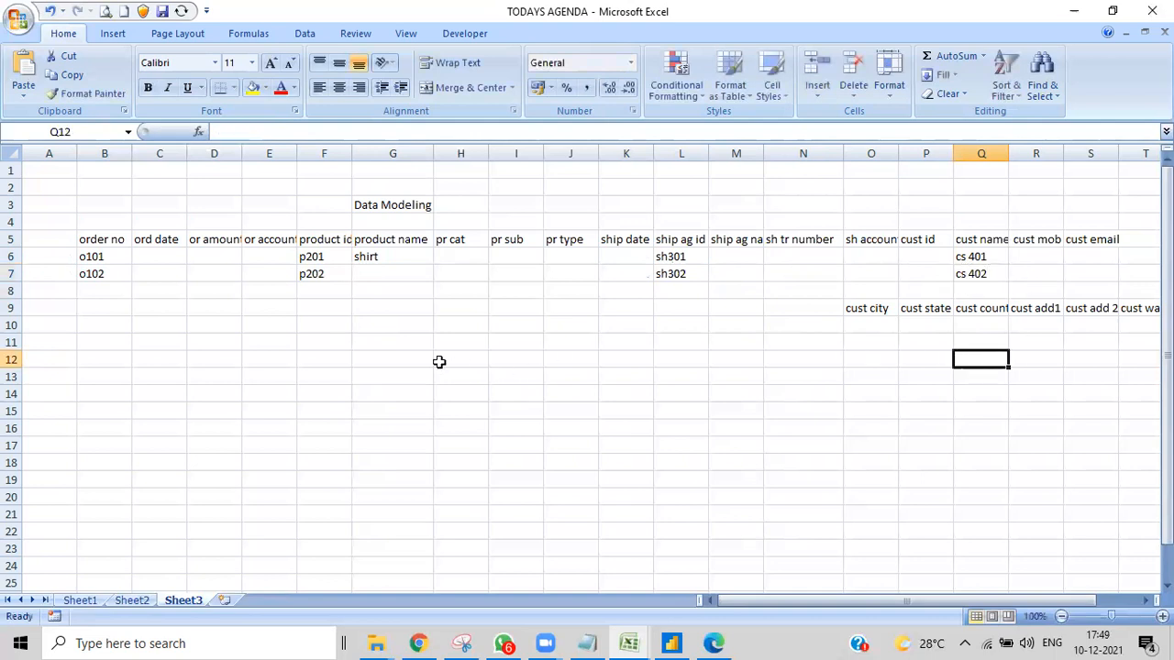
- Enter the third sample order number, prefixed with "o", in cell B8 and the product id "p201" in cell F8
click(97, 296)
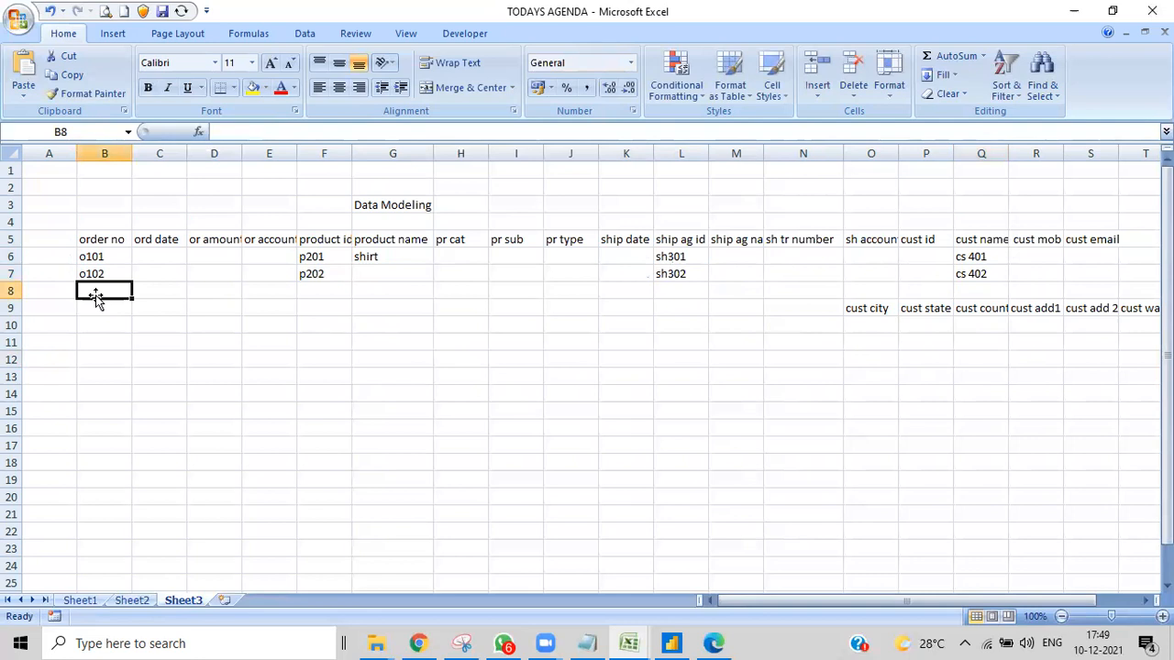
text(o103)
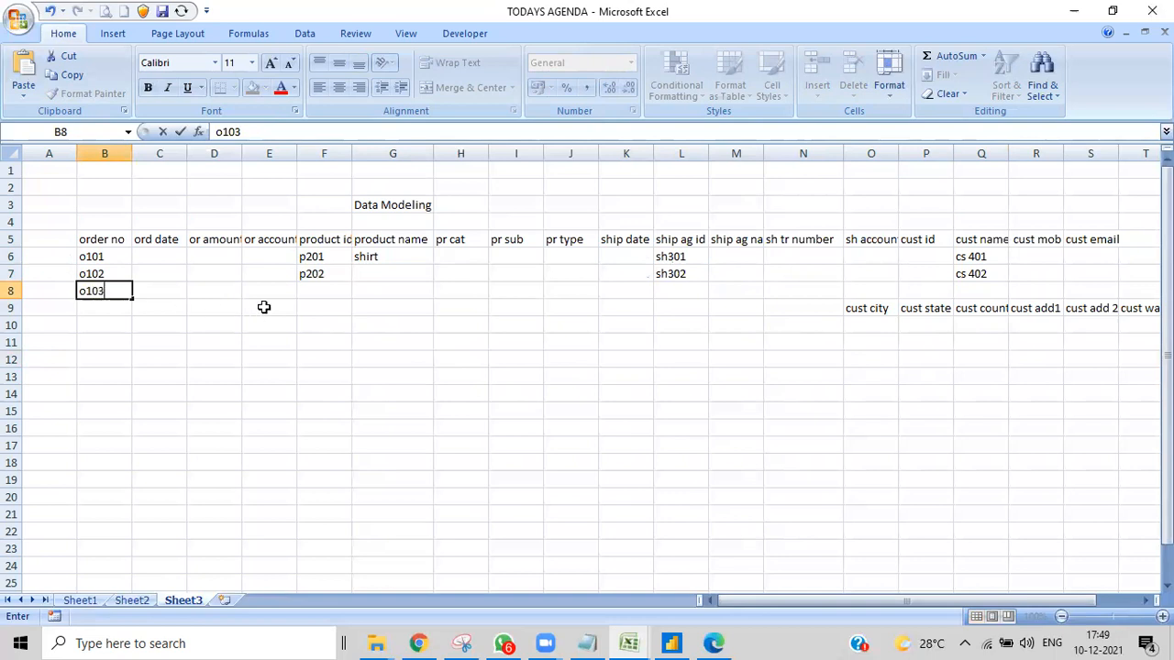
click(310, 288)
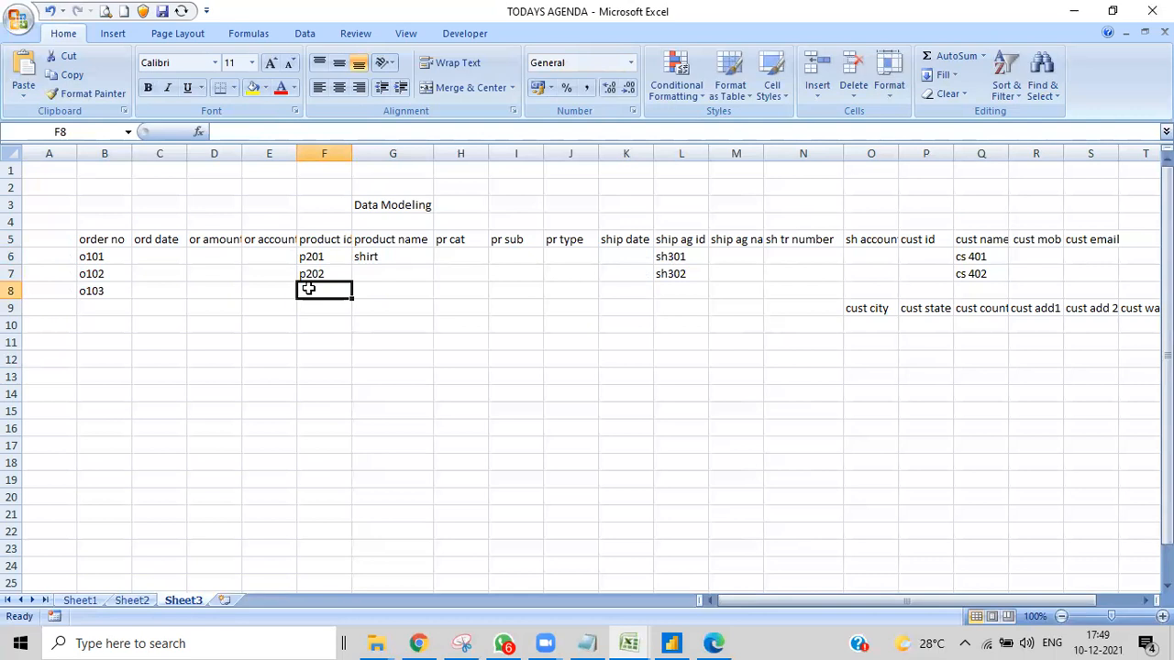
text(p201)
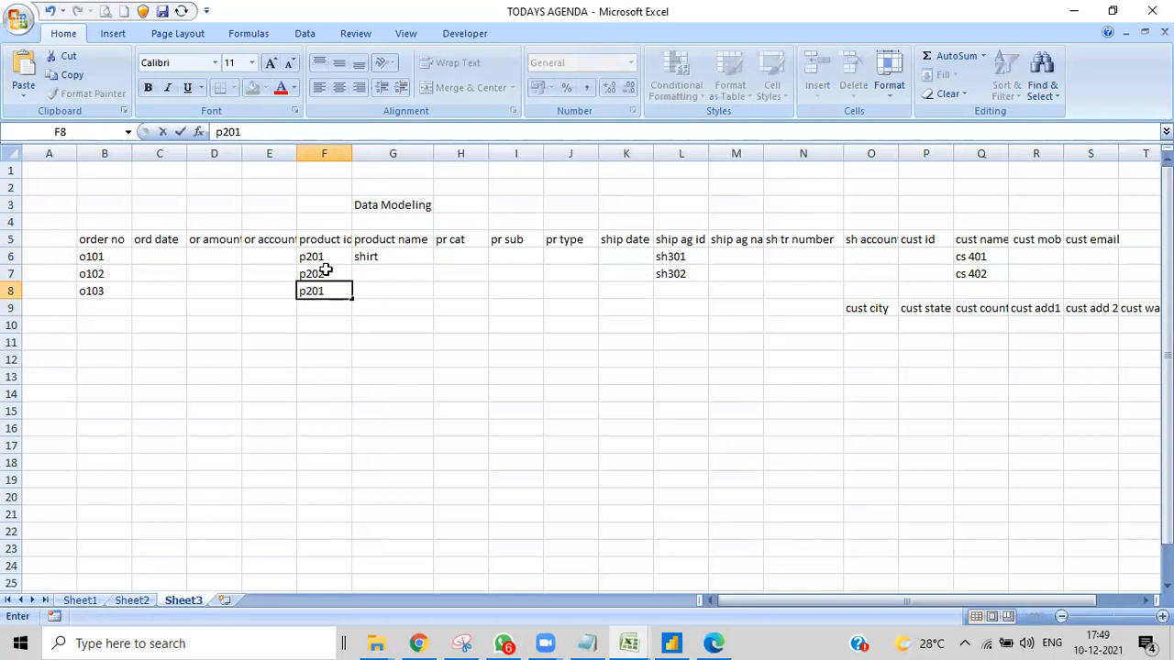
- Enter the product name "pant" in cells G8 and G7 under "product name"
double_click(381, 290)
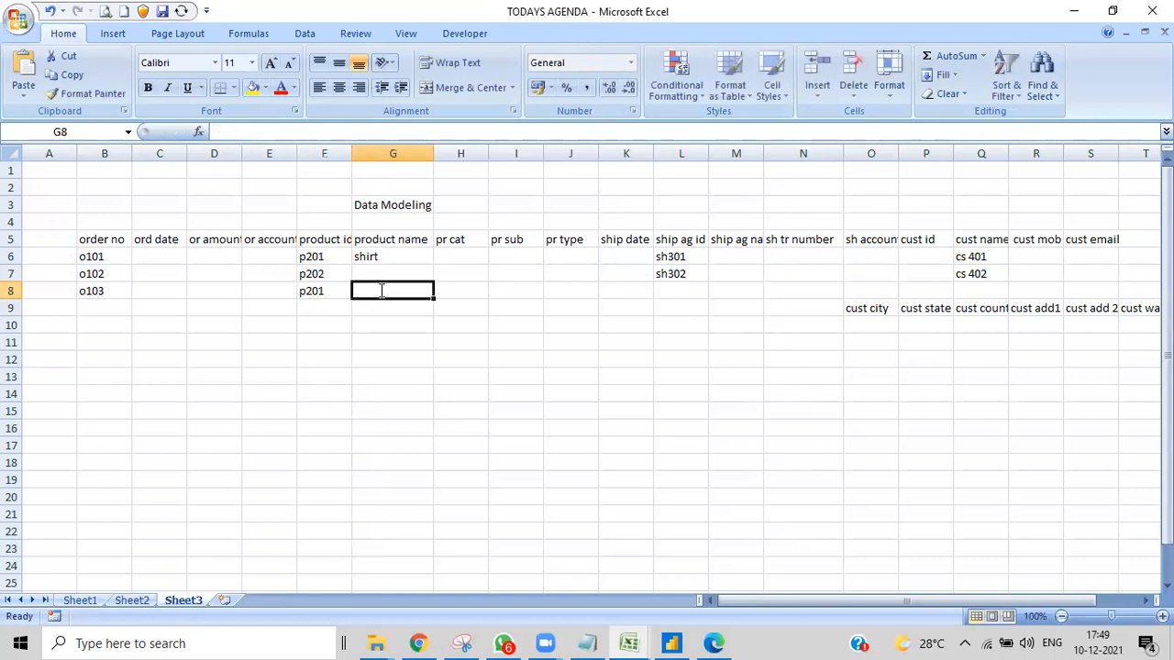
text(pant)
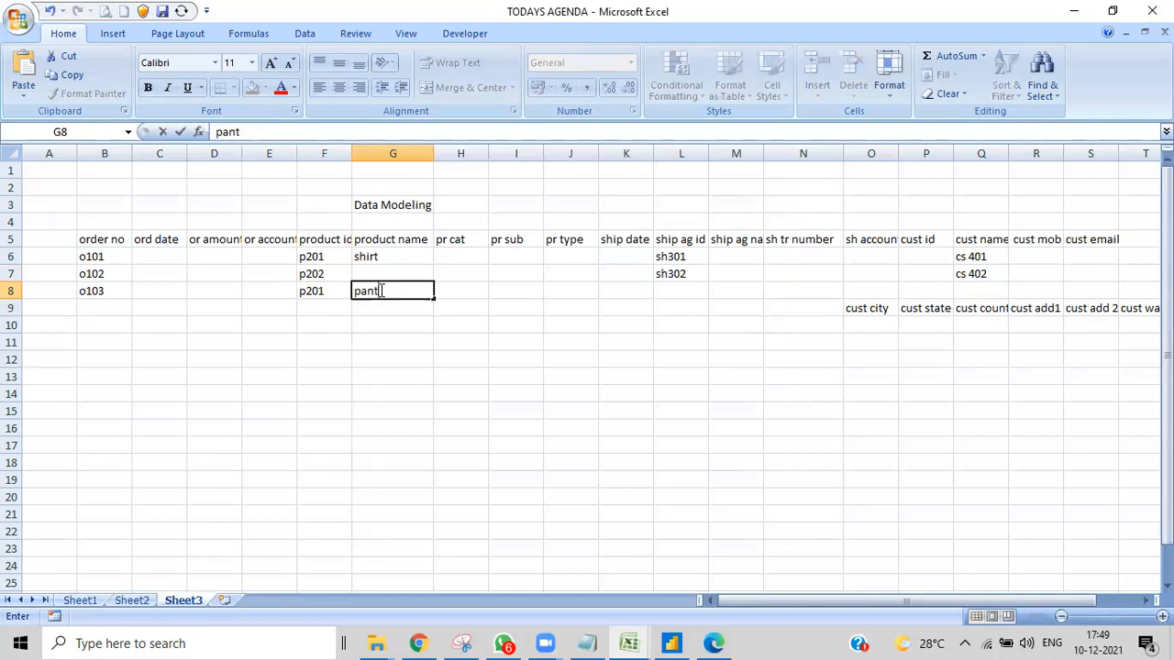
click(361, 270)
text(pant)
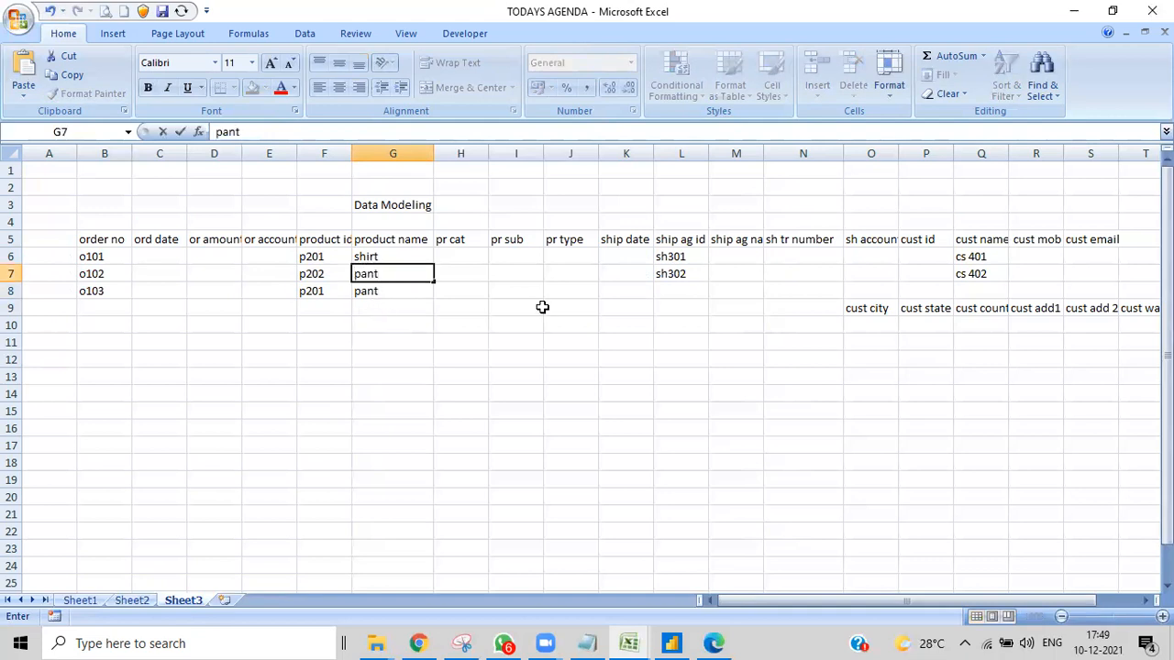
- Enter the shipping agent id "sh301" in cell L8 for the third order
click(674, 290)
double_click(675, 289)
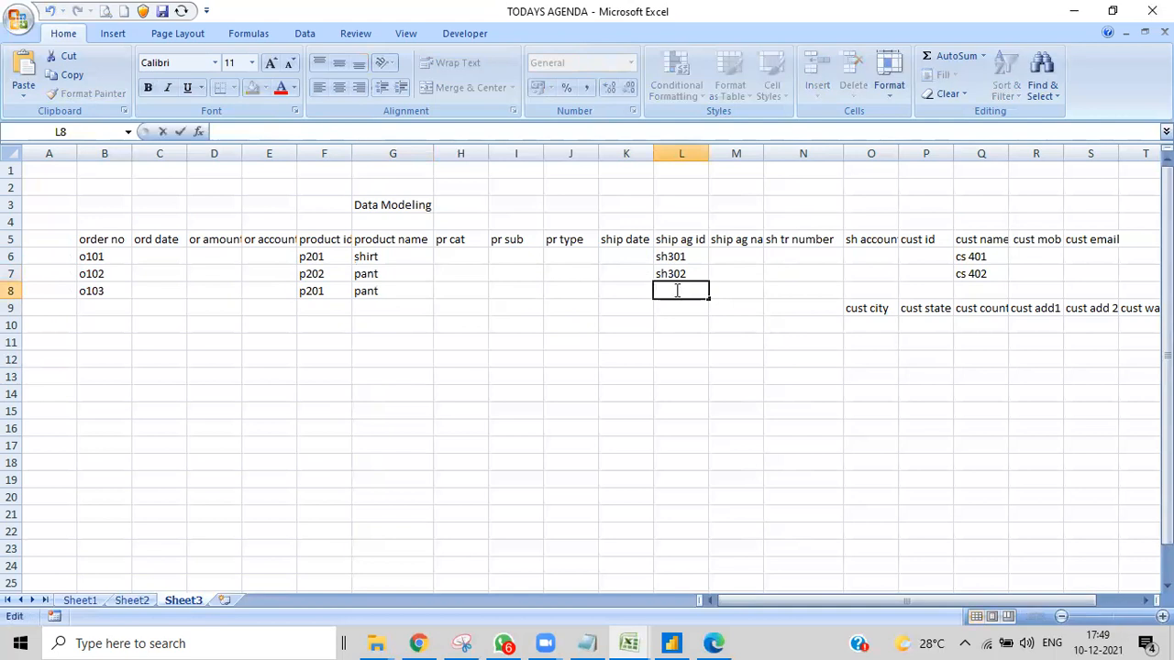
text(s)
key(BackSpace)
text(sh301)
- Repeat the first record's customer number in cell Q8, with a space after the "cs" prefix
click(963, 290)
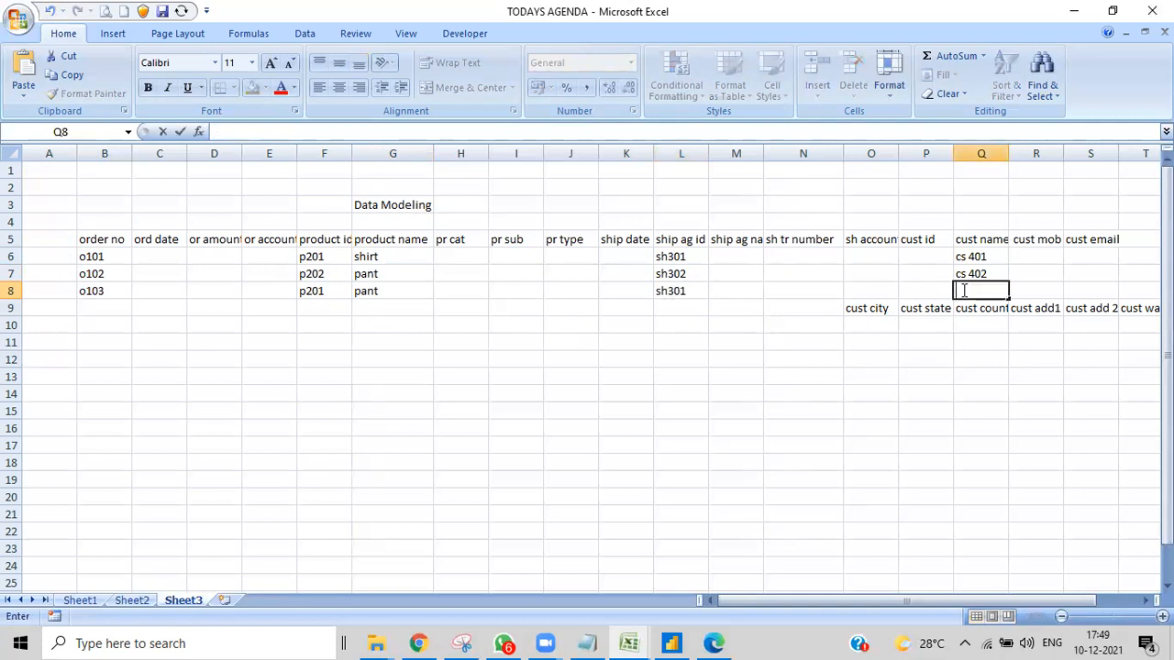
text(cs401)
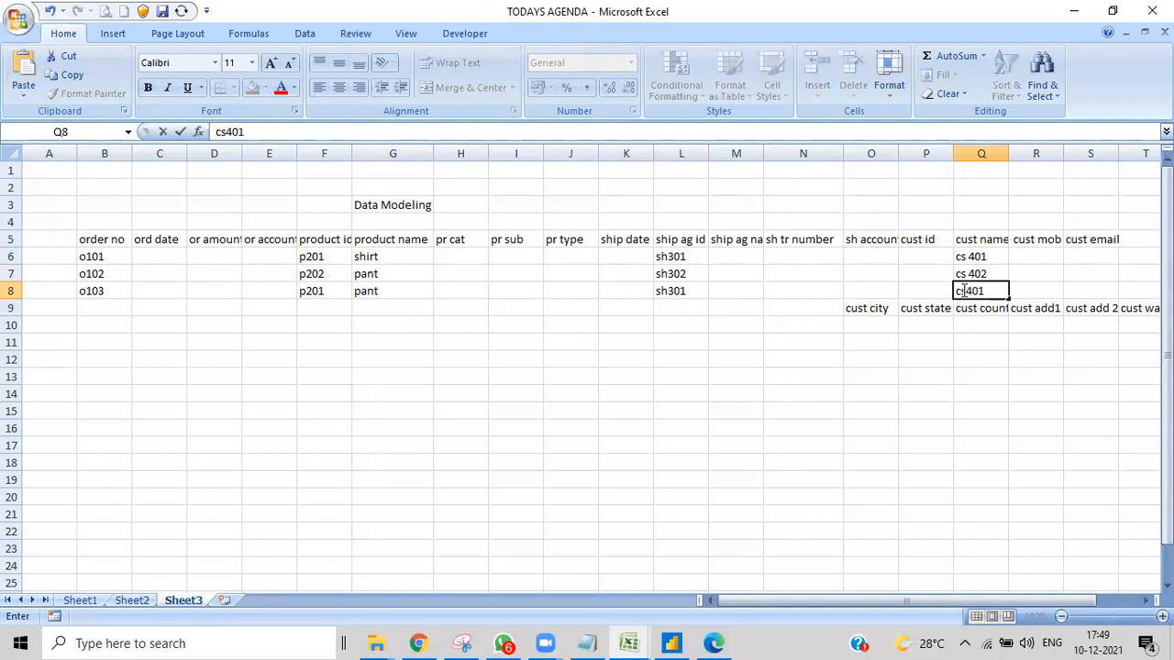
click(871, 323)
click(914, 323)
click(992, 323)
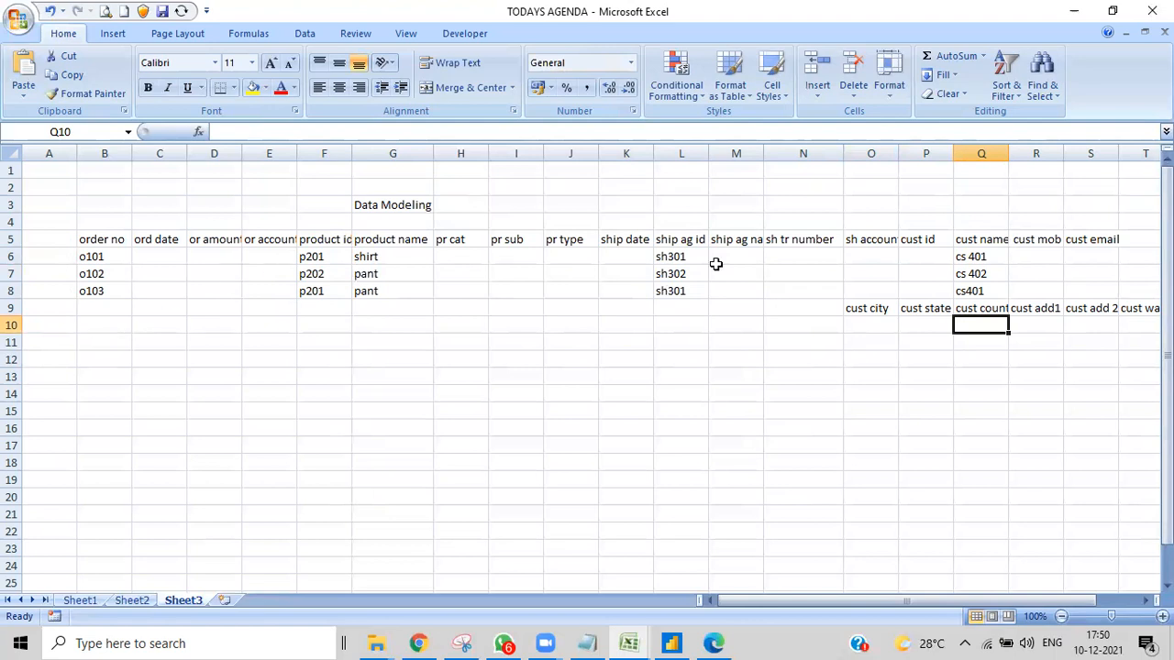
click(972, 291)
double_click(972, 291)
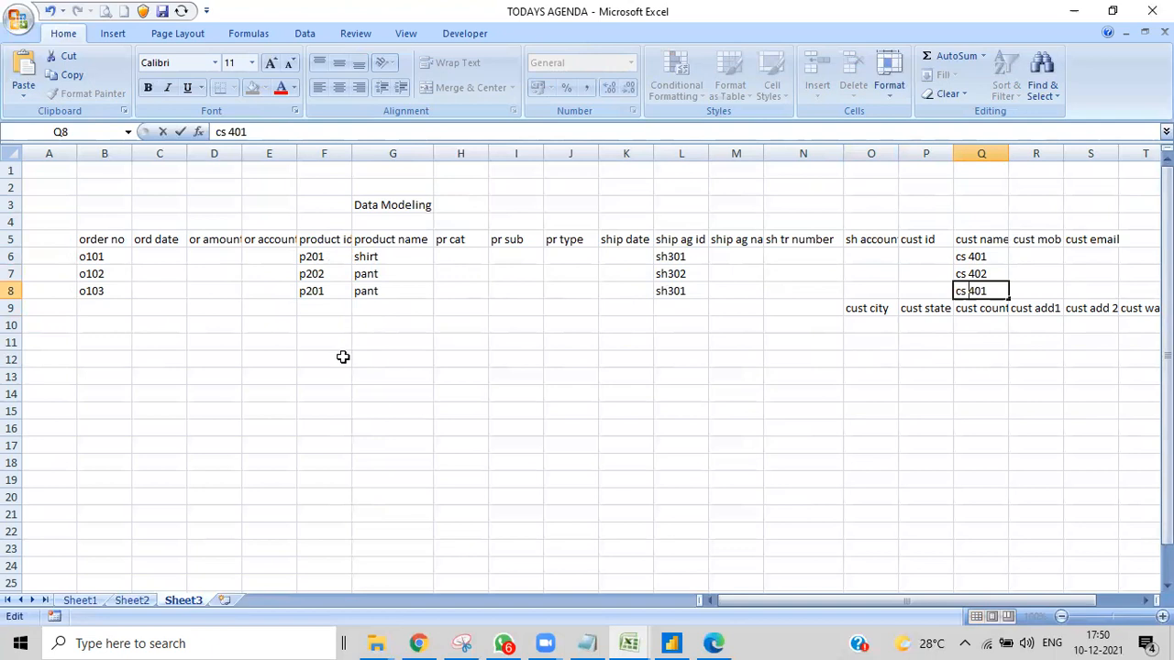
- Enter the fourth sample order number in cell B9 as digits only, without the "o" prefix
double_click(92, 308)
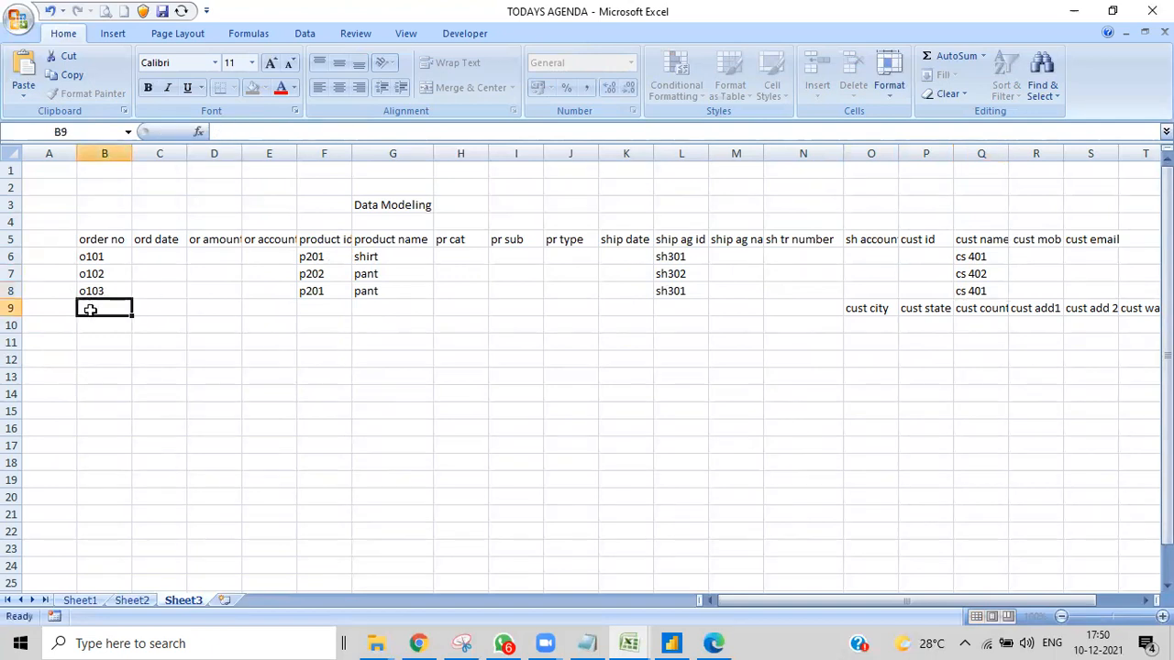
text(1)
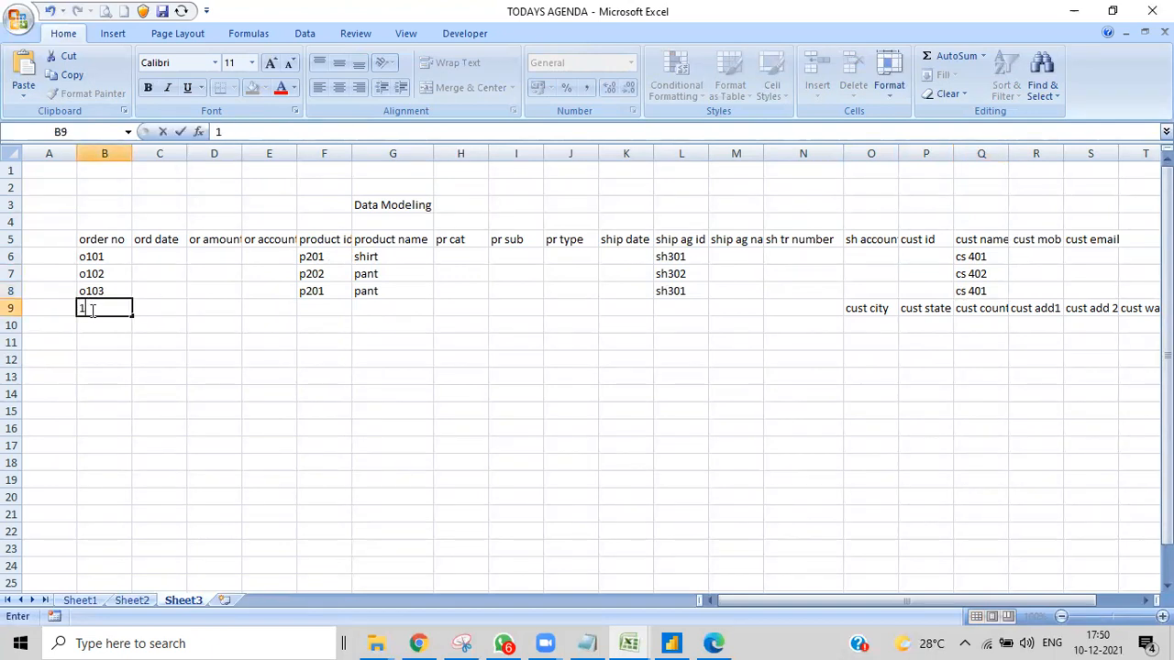
text(04)
key(Left)
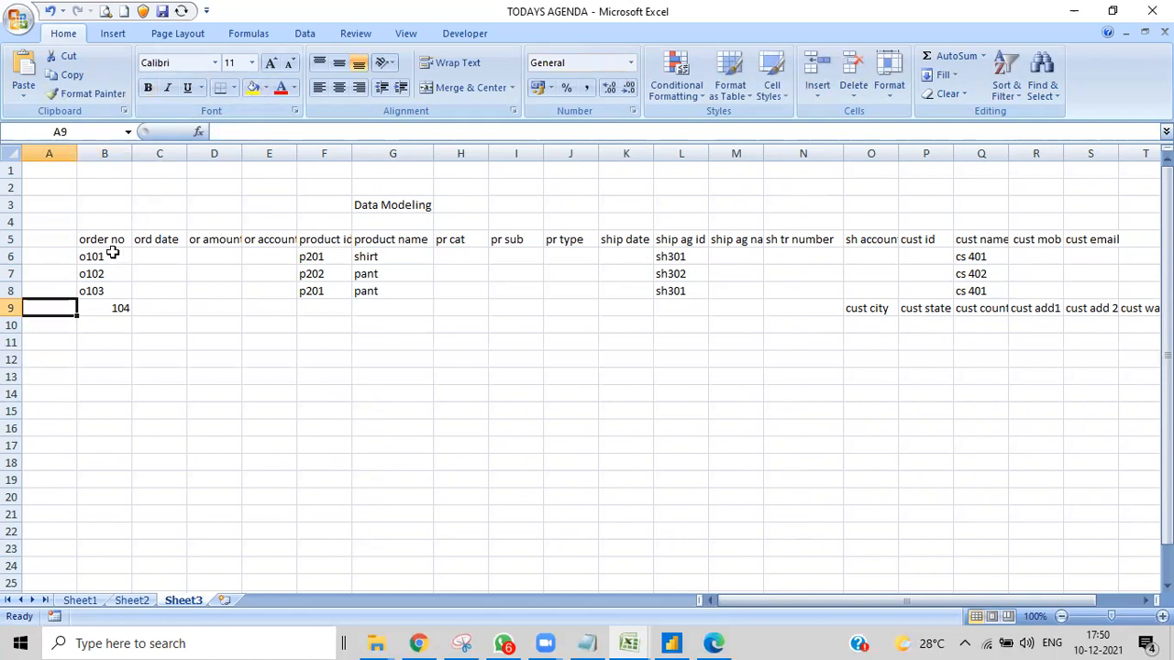
click(152, 397)
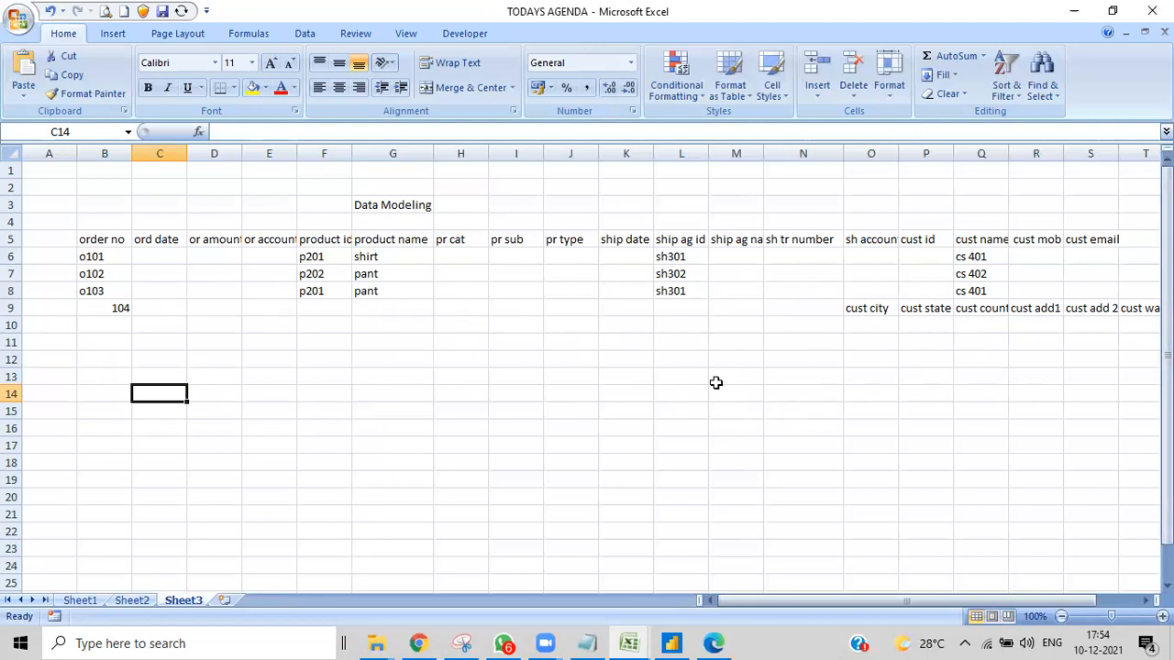
- Enter 1 in cell L14 and "1mb" in cell M14 below the sample records
double_click(679, 393)
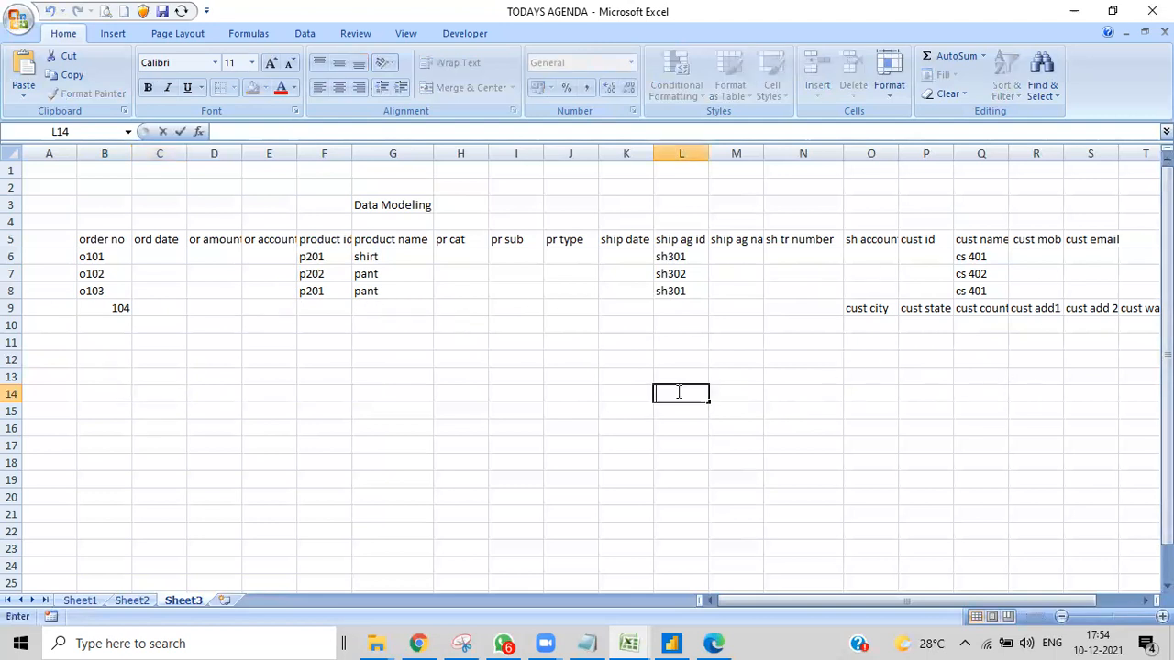
text(1)
click(725, 393)
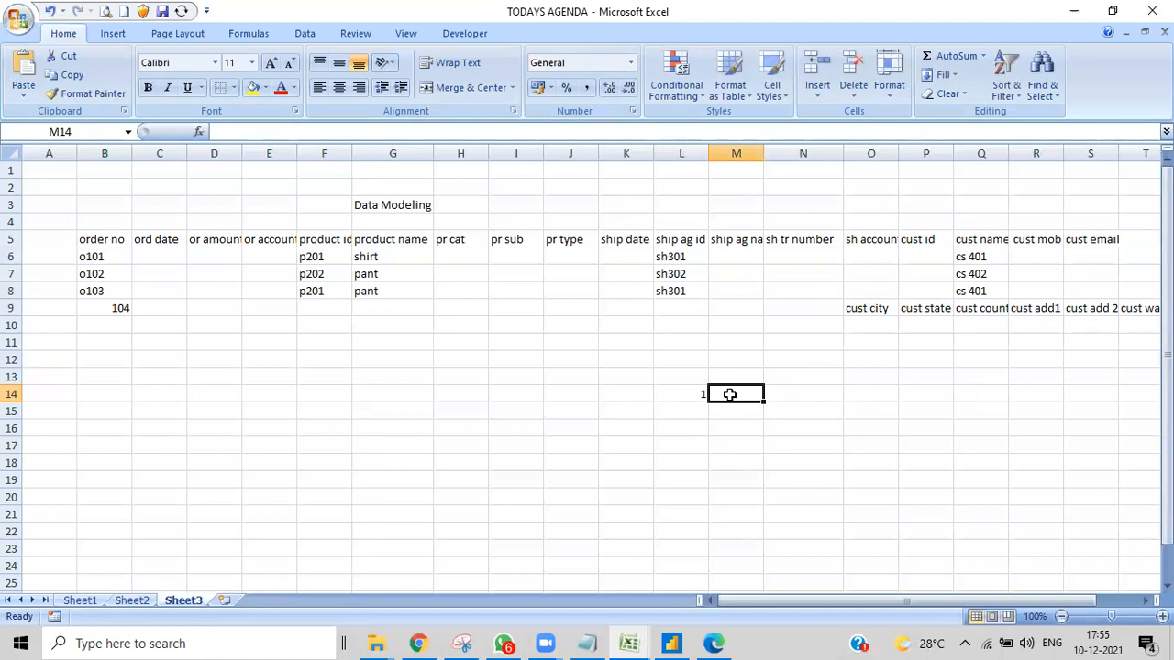
text(1)
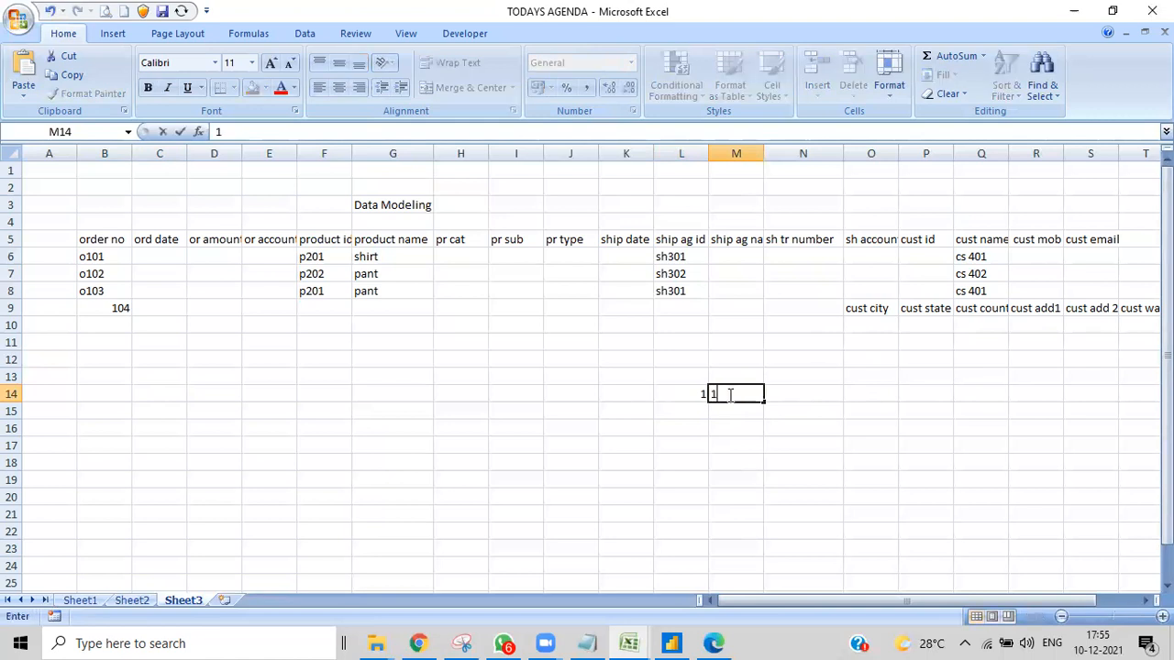
text(mb)
- Enter 100000 in cell N14, next to the "1mb" entry
click(780, 394)
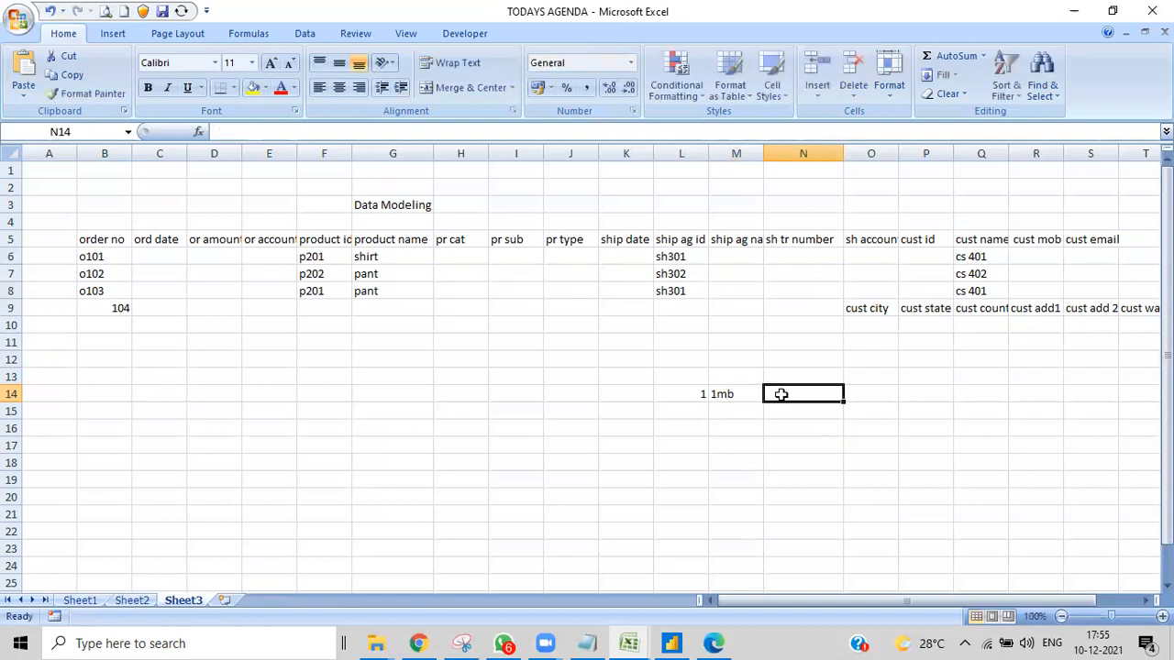
text(10)
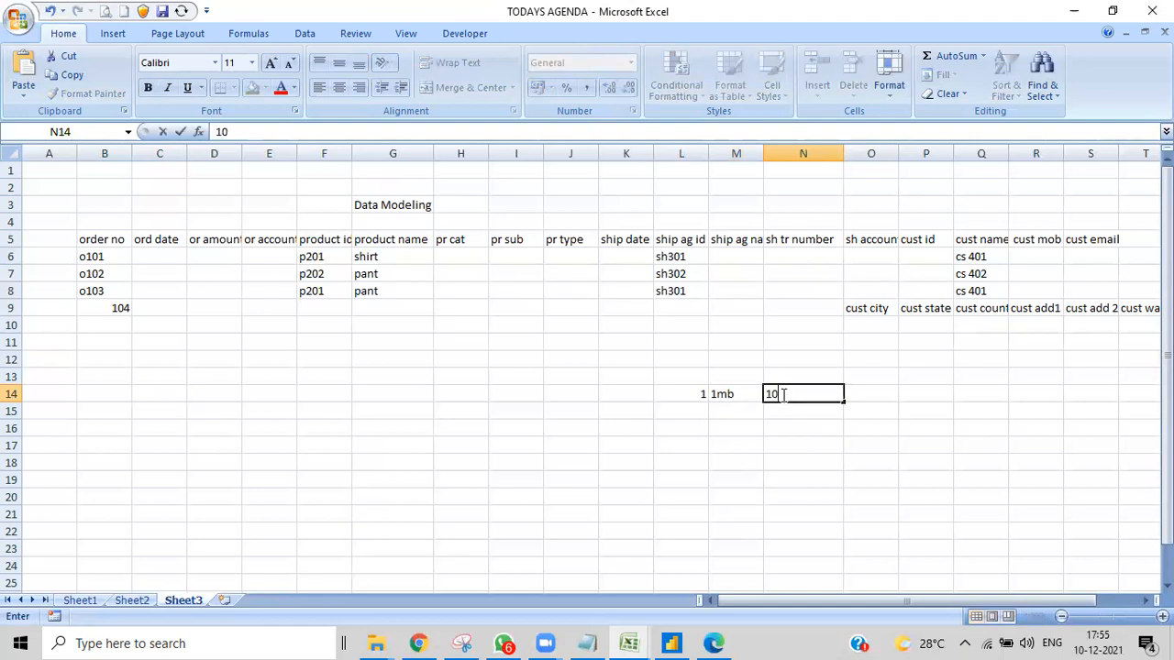
text(0000)
key(BackSpace)
text(0000)
click(782, 393)
- Enter the daily data volume "100gb /day" in cell O14
click(867, 395)
double_click(867, 396)
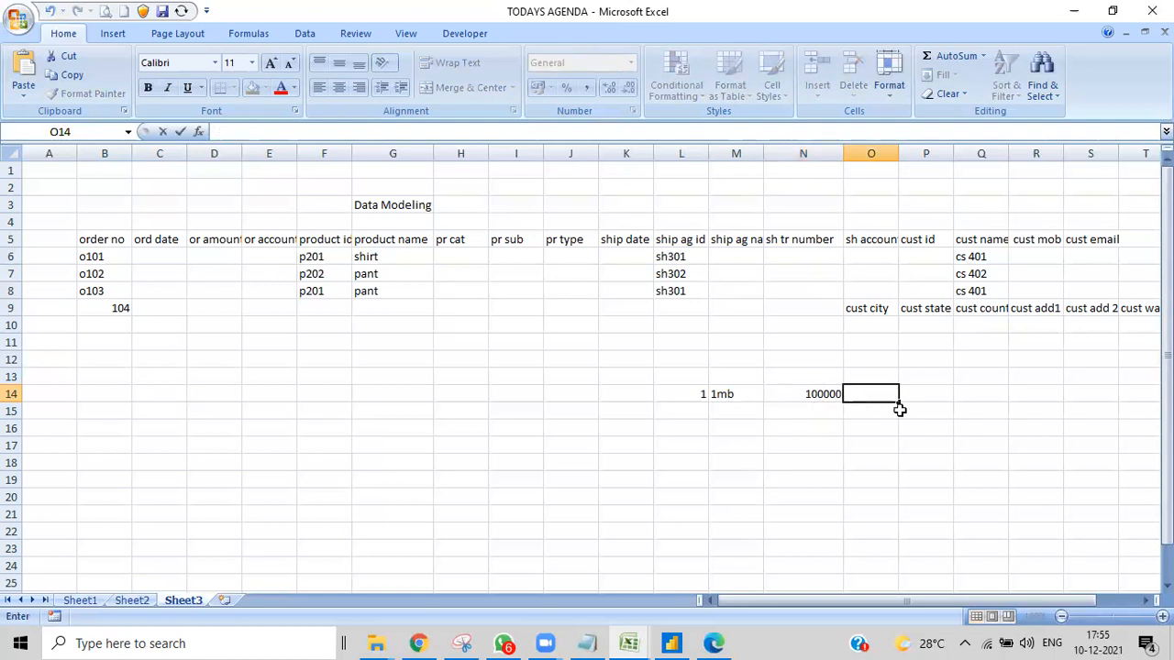
text(100gb /day)
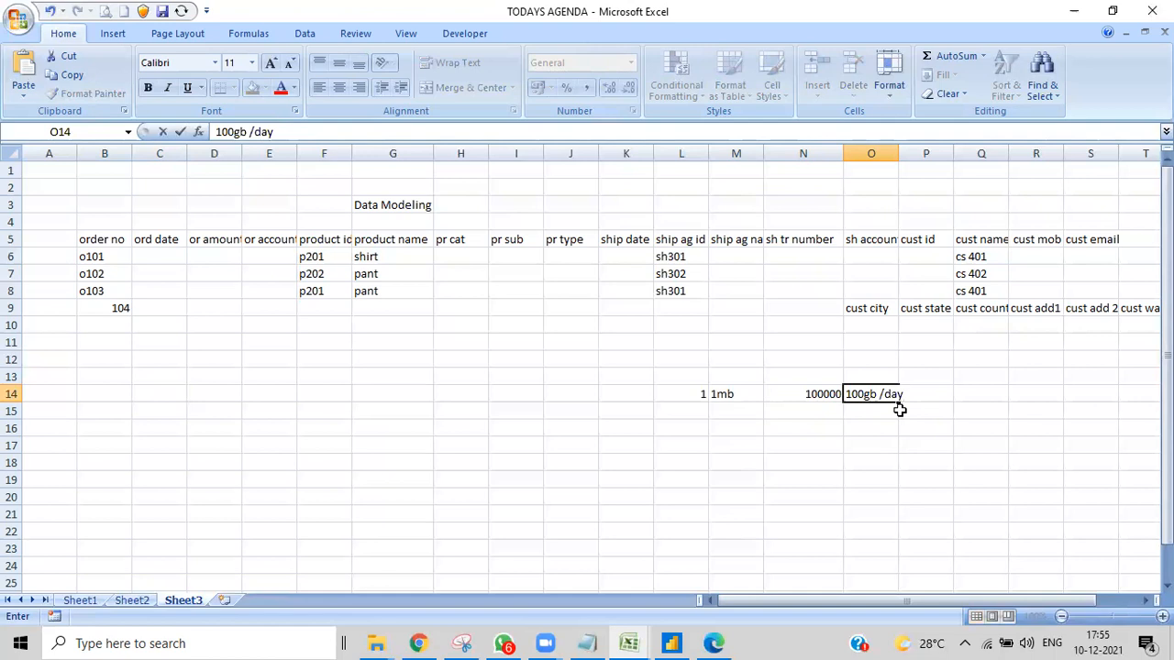
- Enter 365 in cell L15 and move on to cell O15 below the daily volume
click(707, 412)
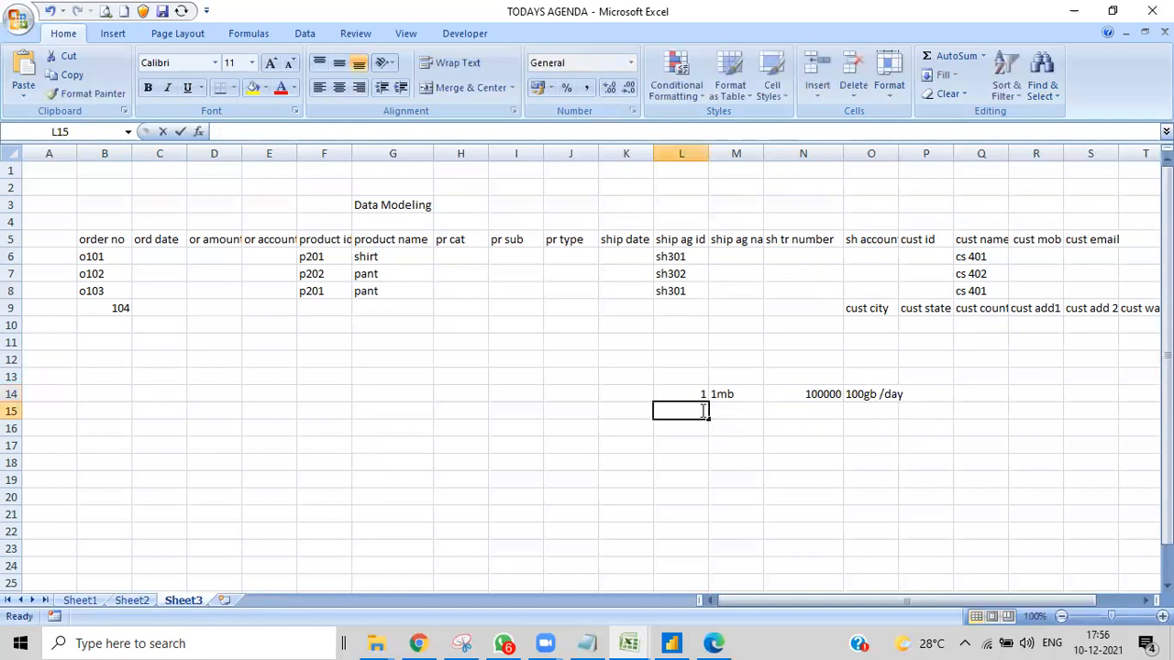
text(100)
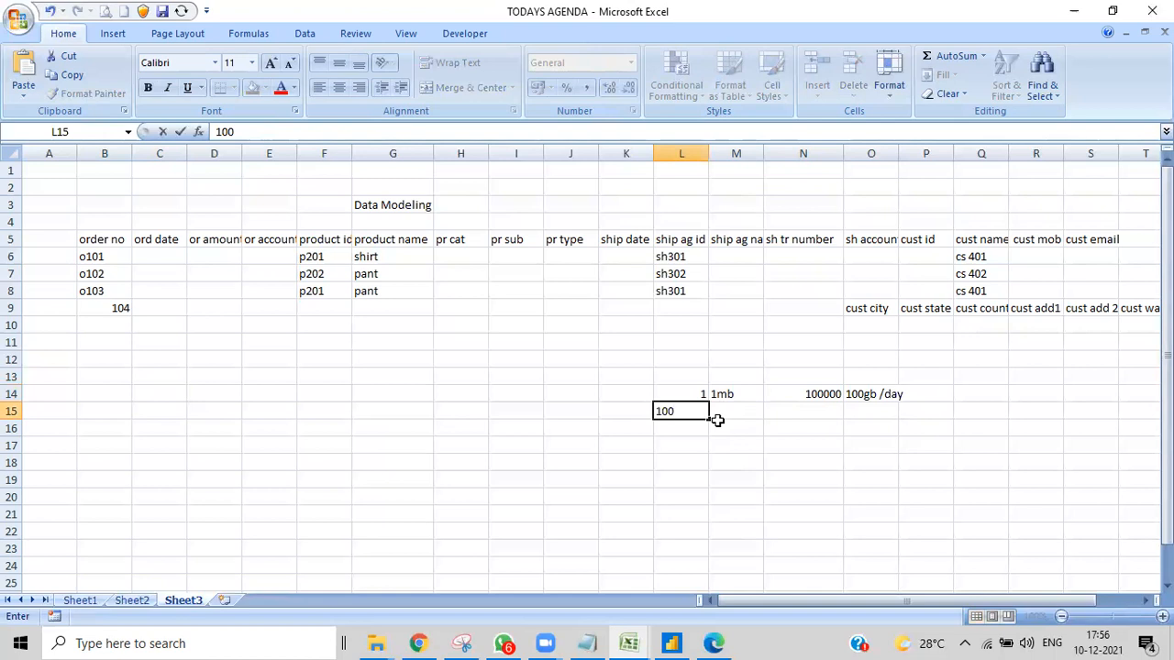
key(BackSpace)
key(BackSpace)
key(BackSpace)
text(365)
click(861, 411)
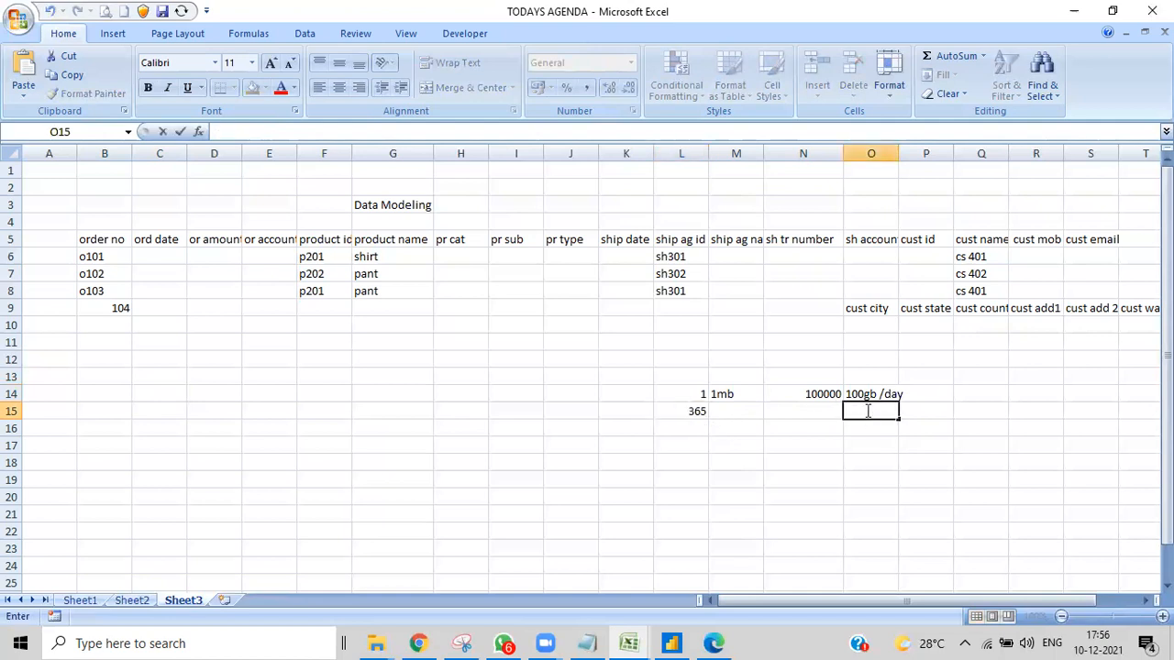
- Enter the yearly data volume "36500gb" in cell O15, below the daily volume
text(36500gb)
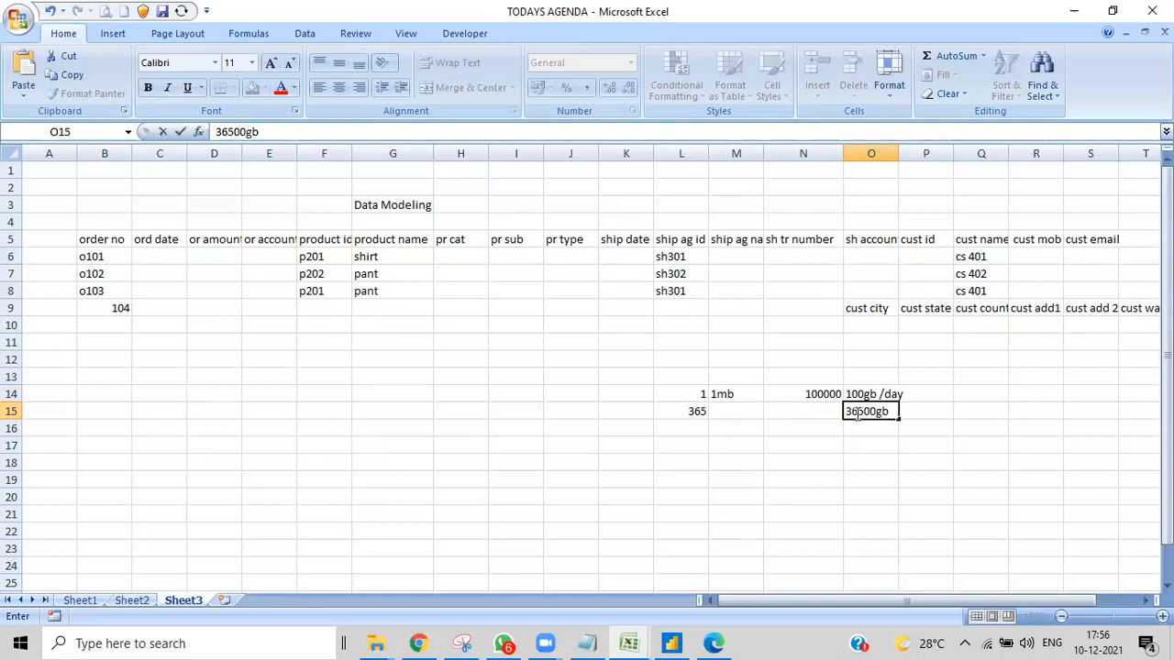
click(859, 411)
double_click(883, 414)
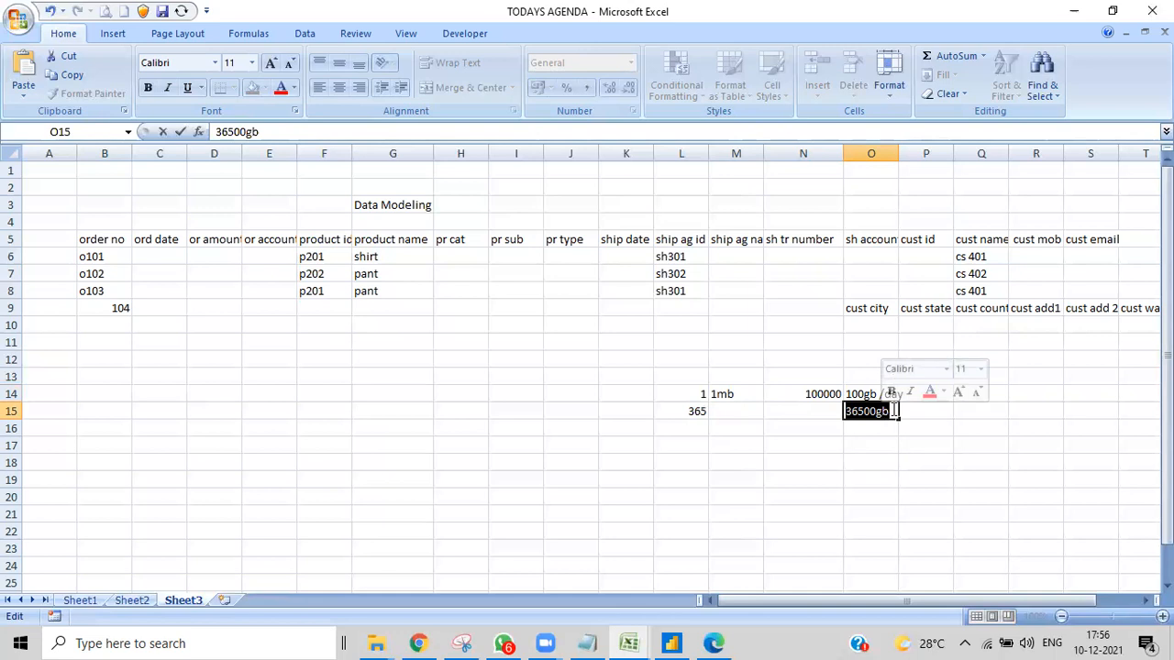
- Enter 10 in cell L16 and the ten-year volume 365000 in cell O16
click(693, 429)
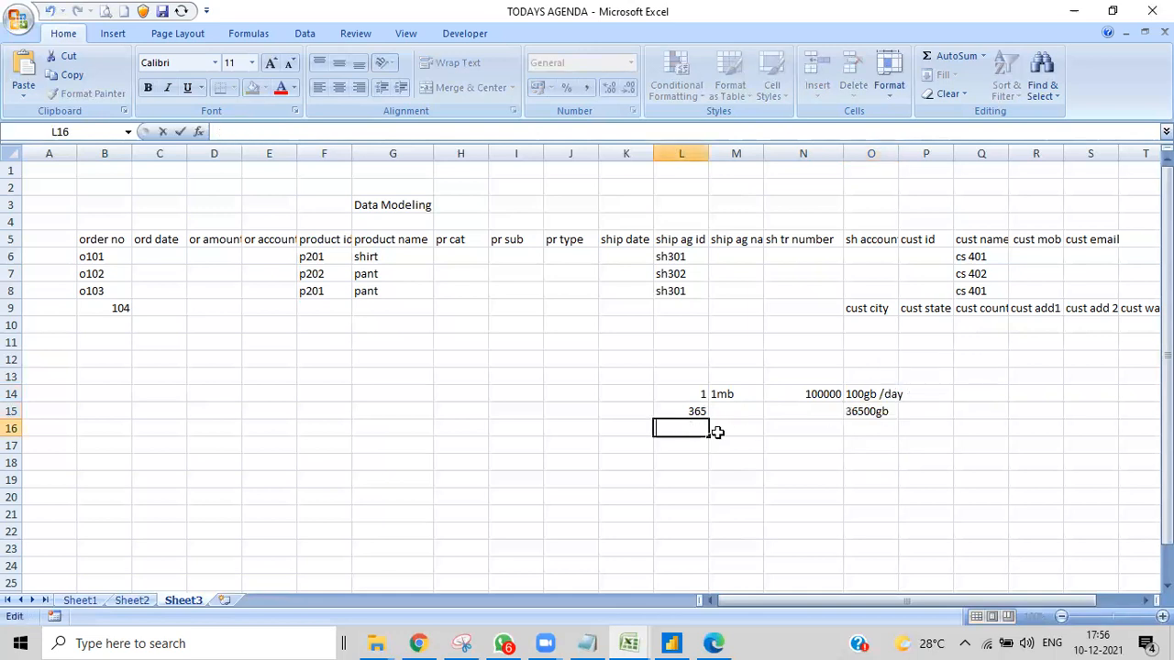
text(10)
click(867, 428)
text(36)
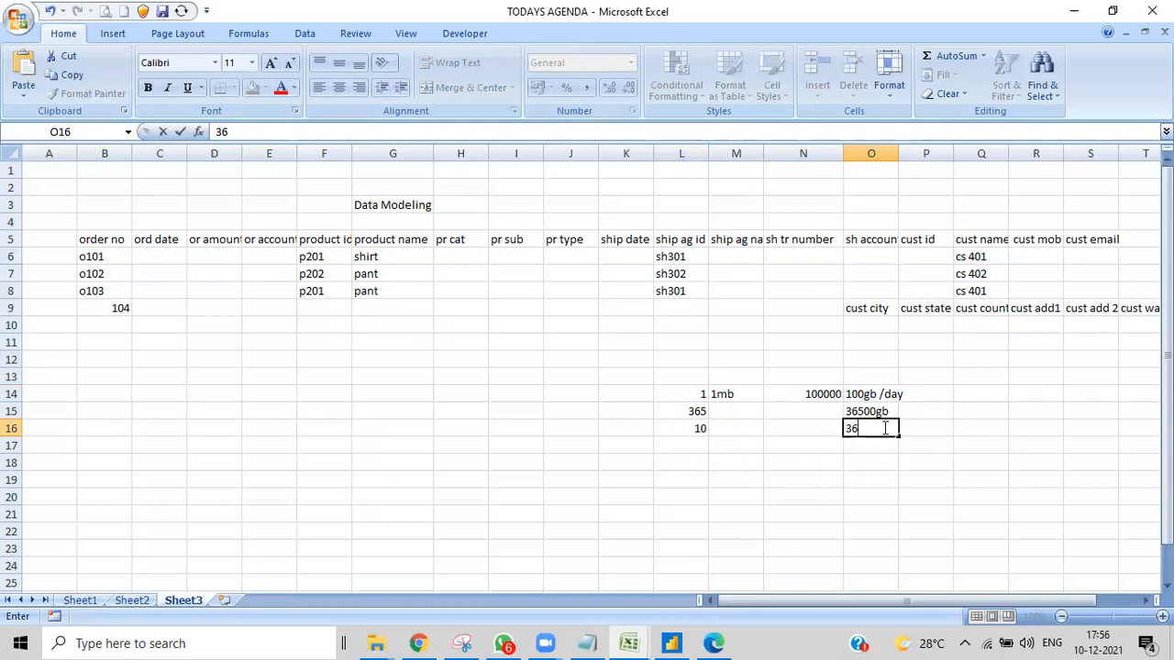
text(5000)
click(864, 428)
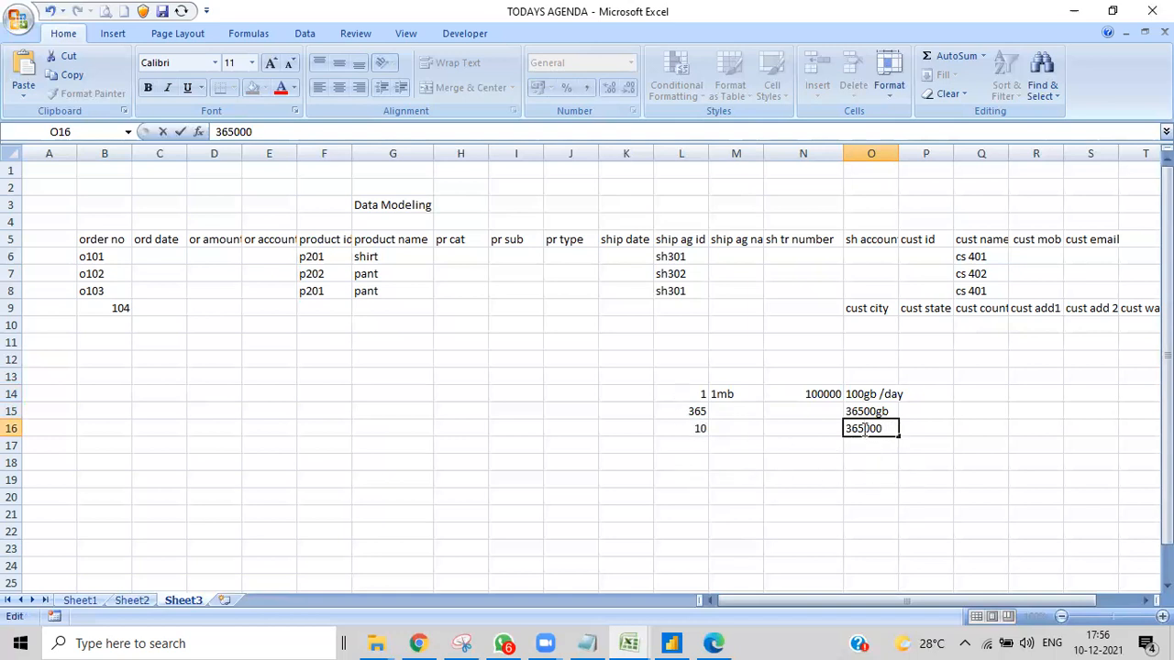
click(922, 445)
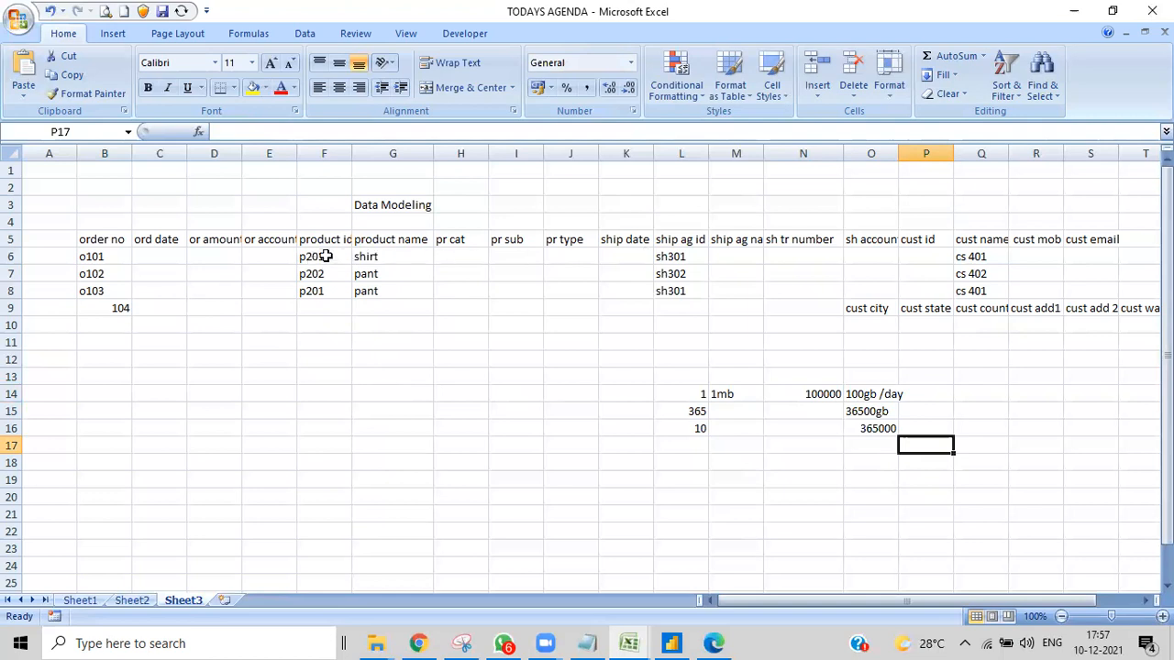
- Enter the headers "ord id" in cell B13 and "pid" in cell C13
double_click(102, 376)
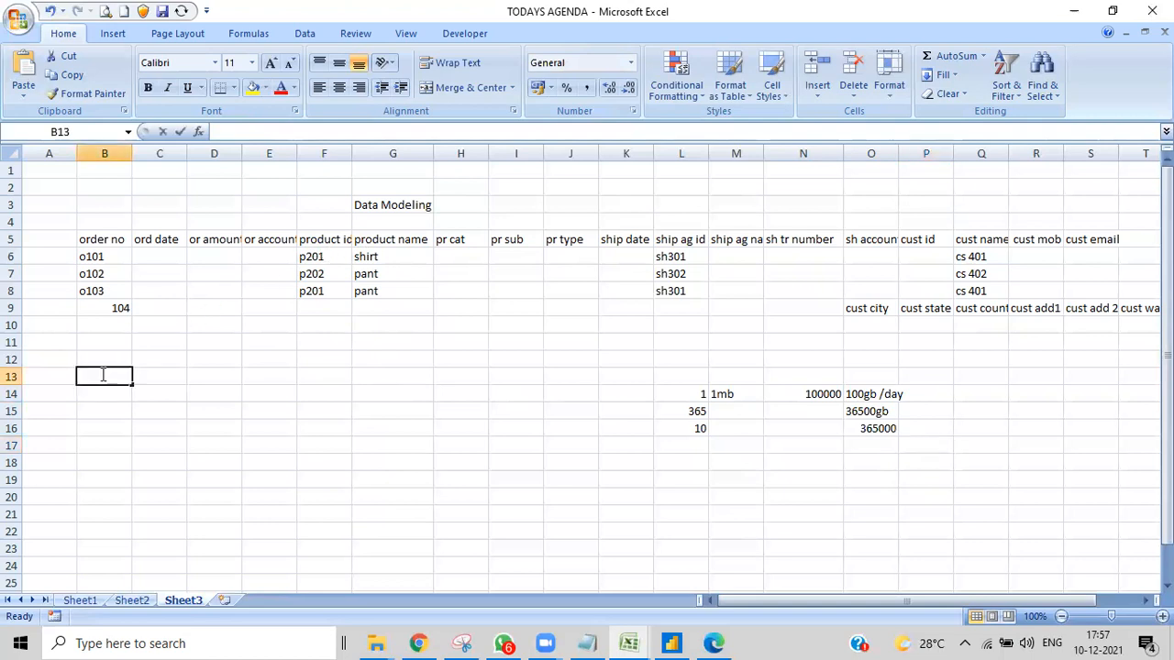
text(ord id)
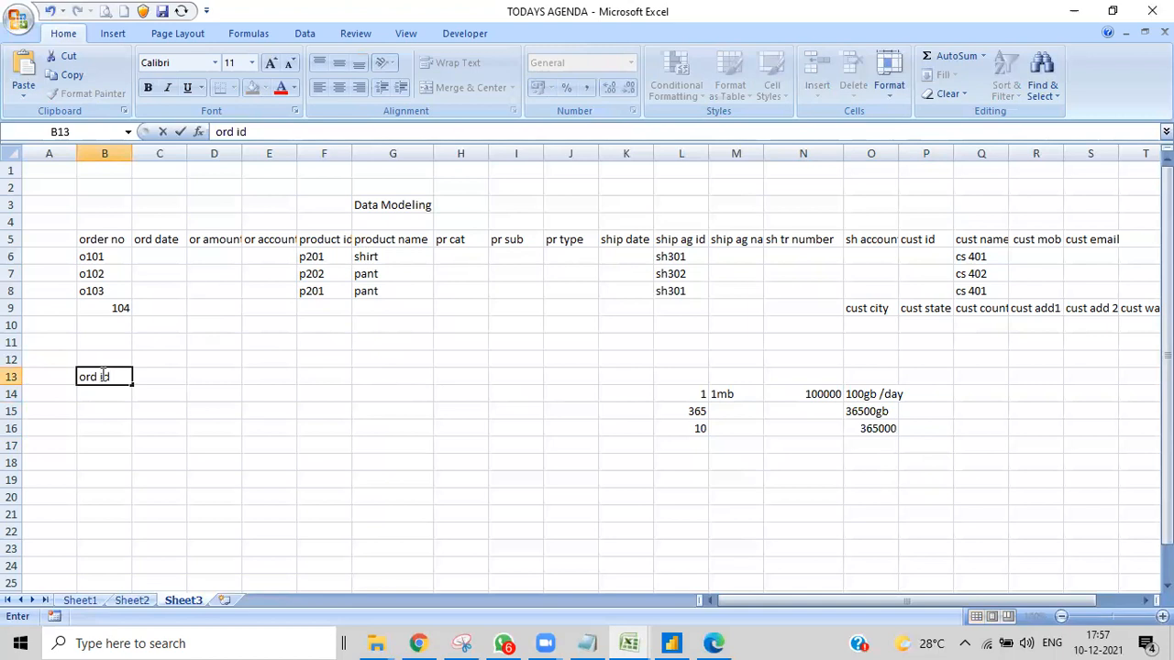
double_click(168, 376)
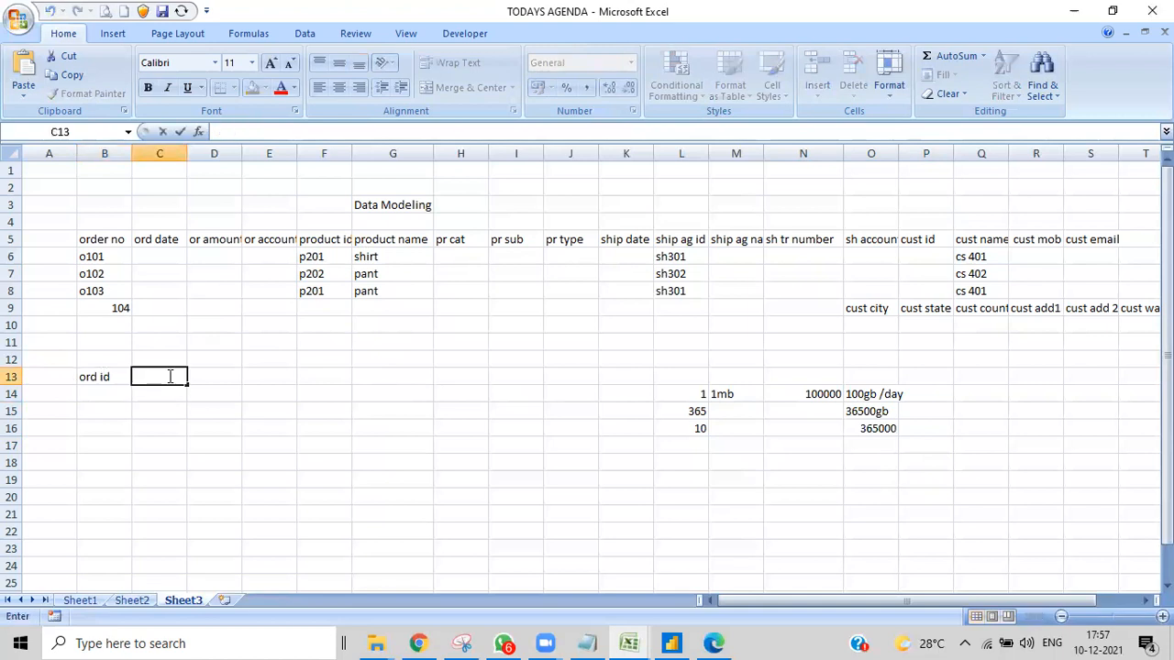
text(pid)
- Continue the row 13 headers with "shid" in cell D13 and "cs id" in cell E13
click(226, 377)
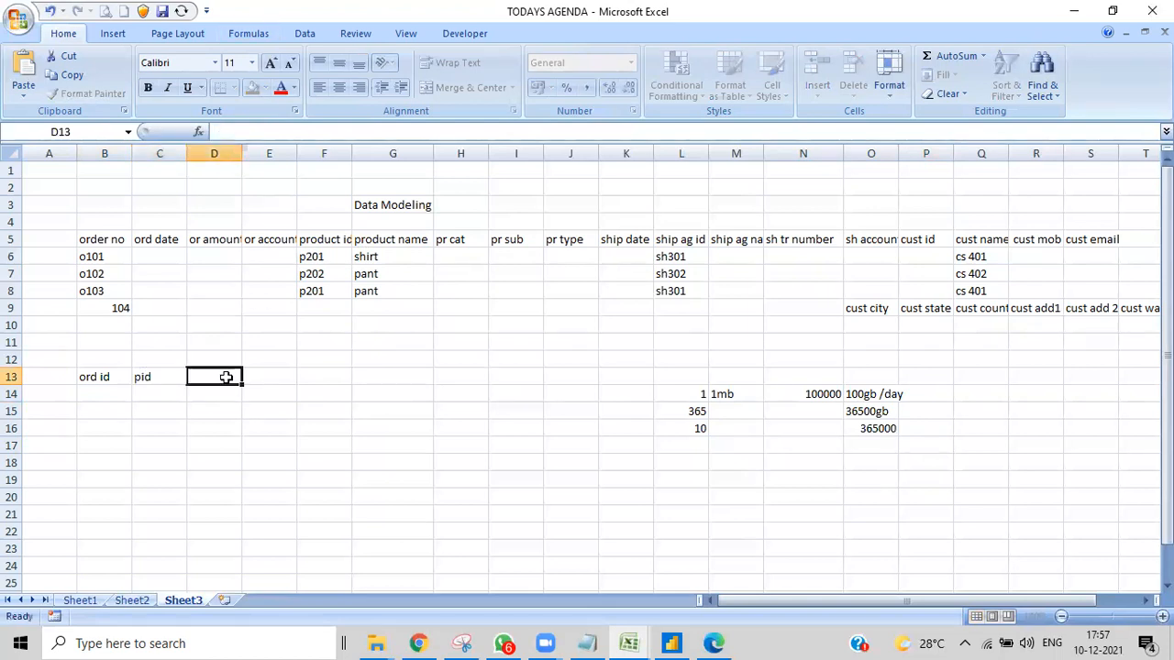
text(sh)
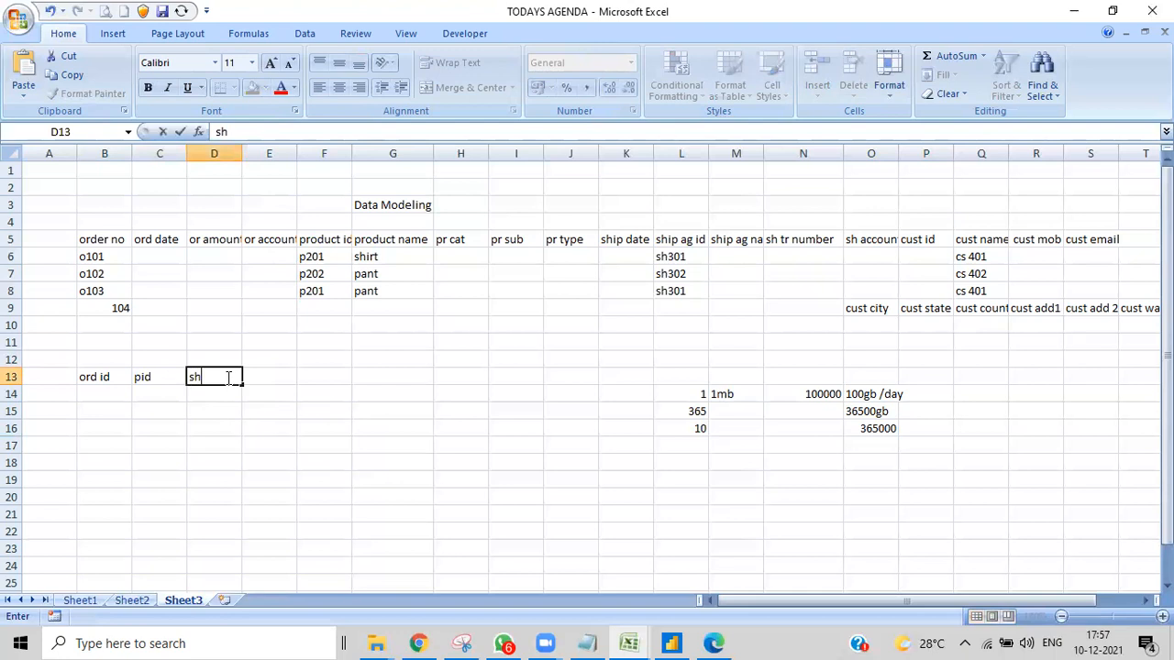
text(id)
click(264, 377)
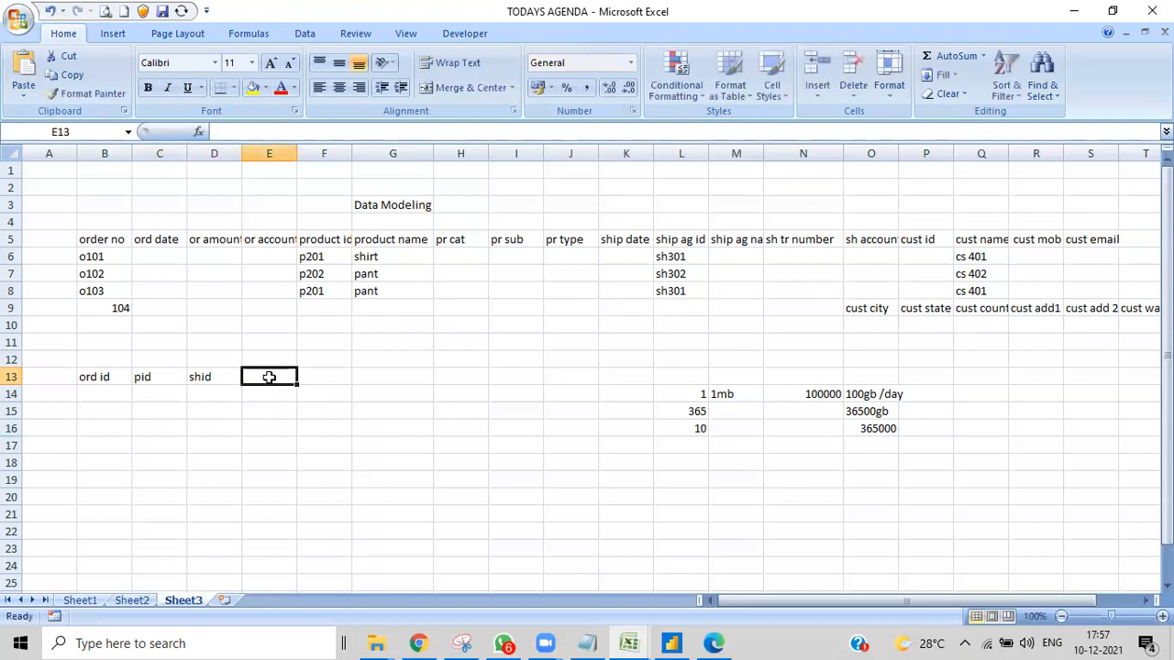
text(cs id)
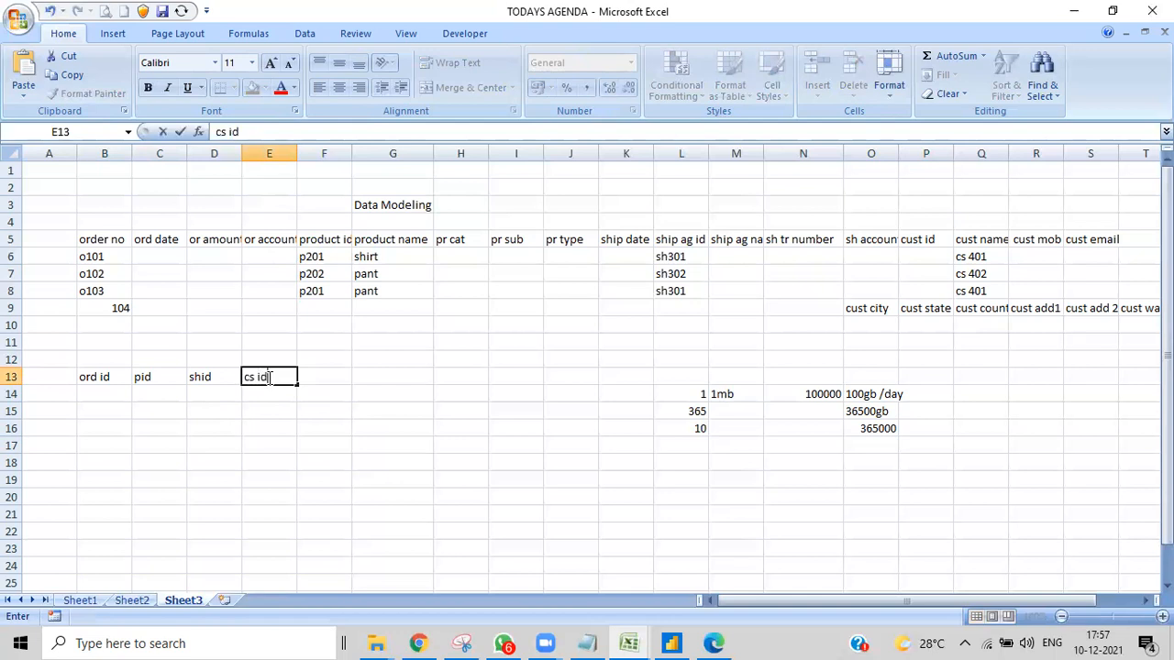
- Add the header "m id" in cell F13 and move on to cell G13
click(321, 390)
click(323, 373)
double_click(323, 373)
text(m id)
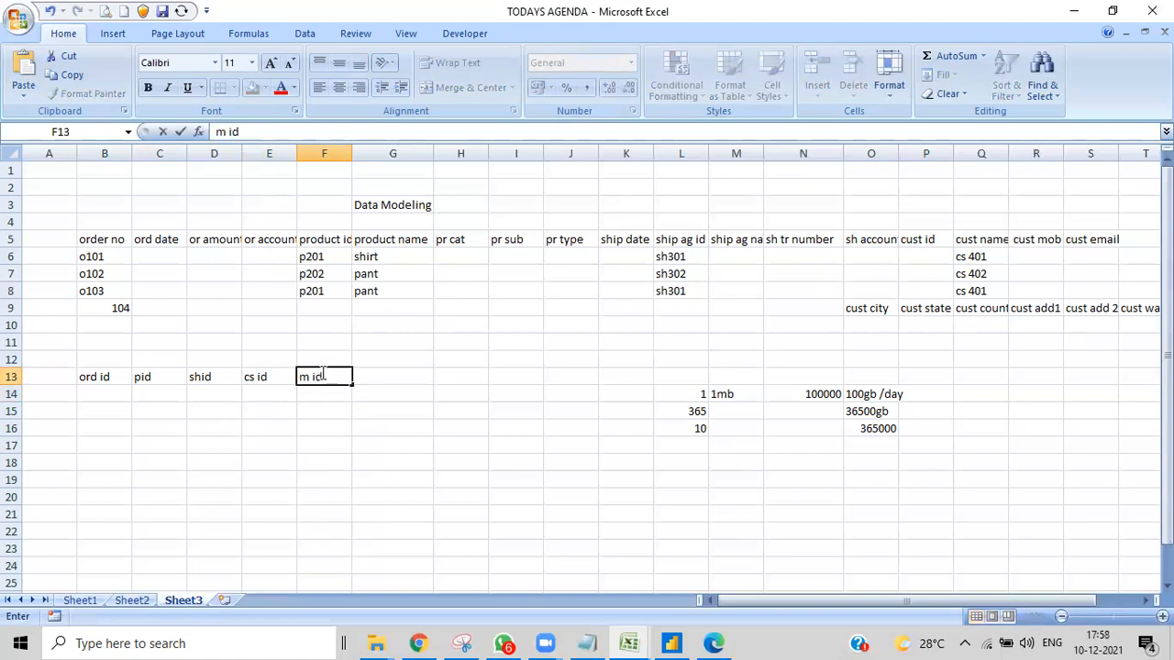
double_click(396, 374)
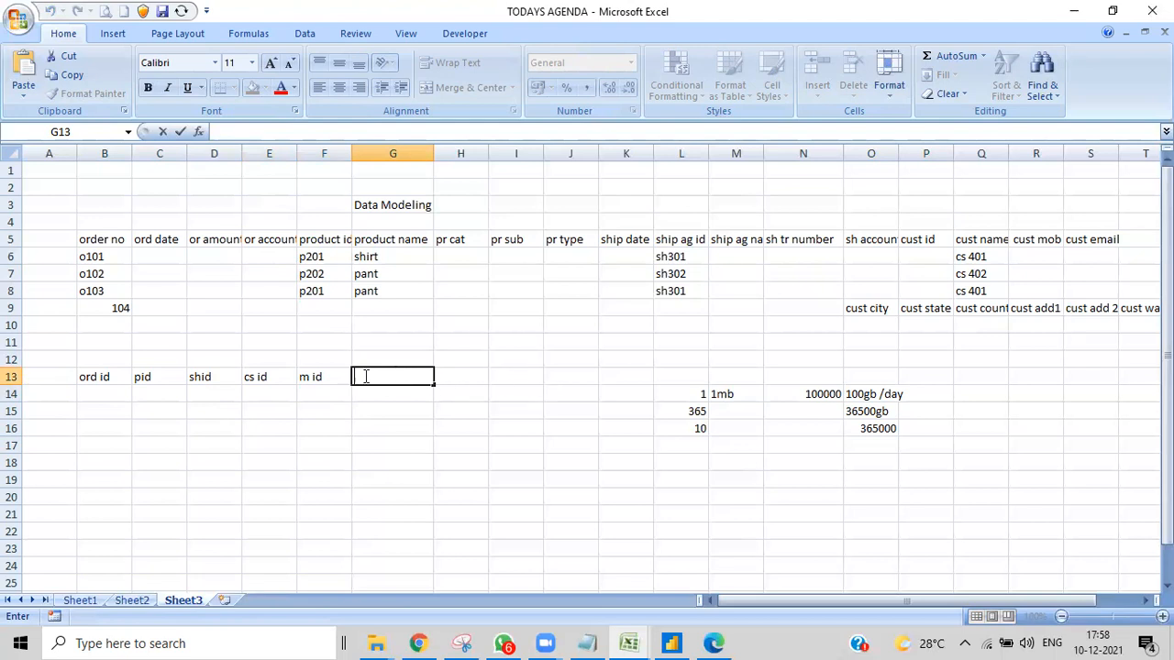
- Label the new key table by entering "sales" in cell A12
click(45, 377)
click(41, 361)
text(sal)
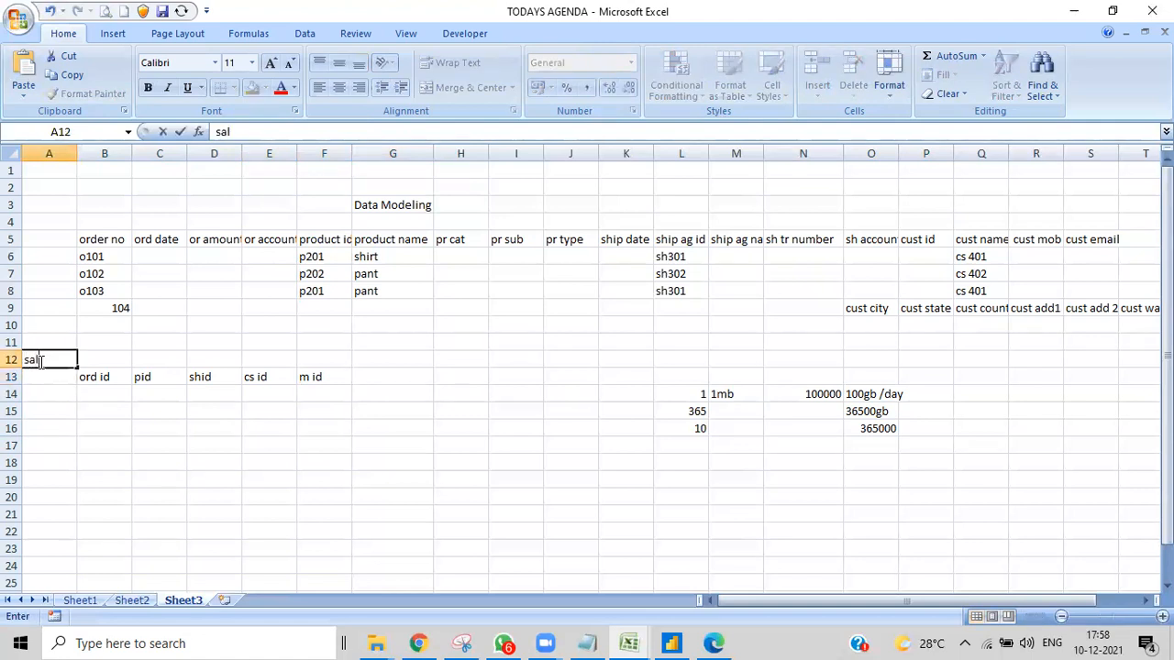
text(es)
- Put a thick box border around the product block F5:J9
drag(303, 241, 590, 299)
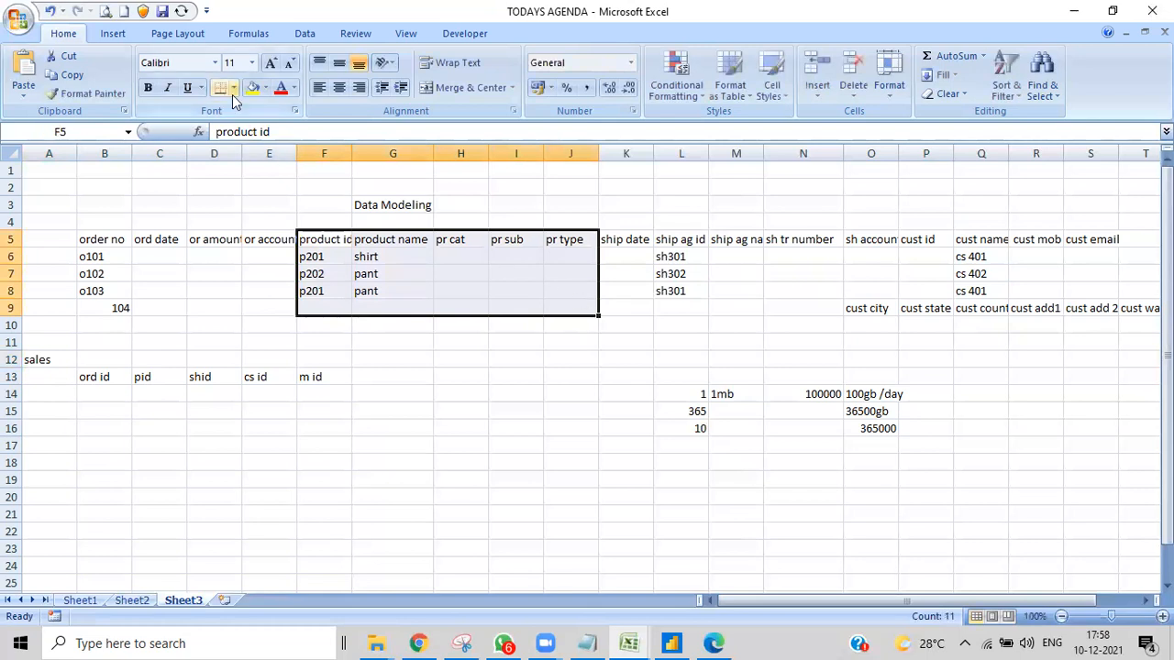
click(233, 89)
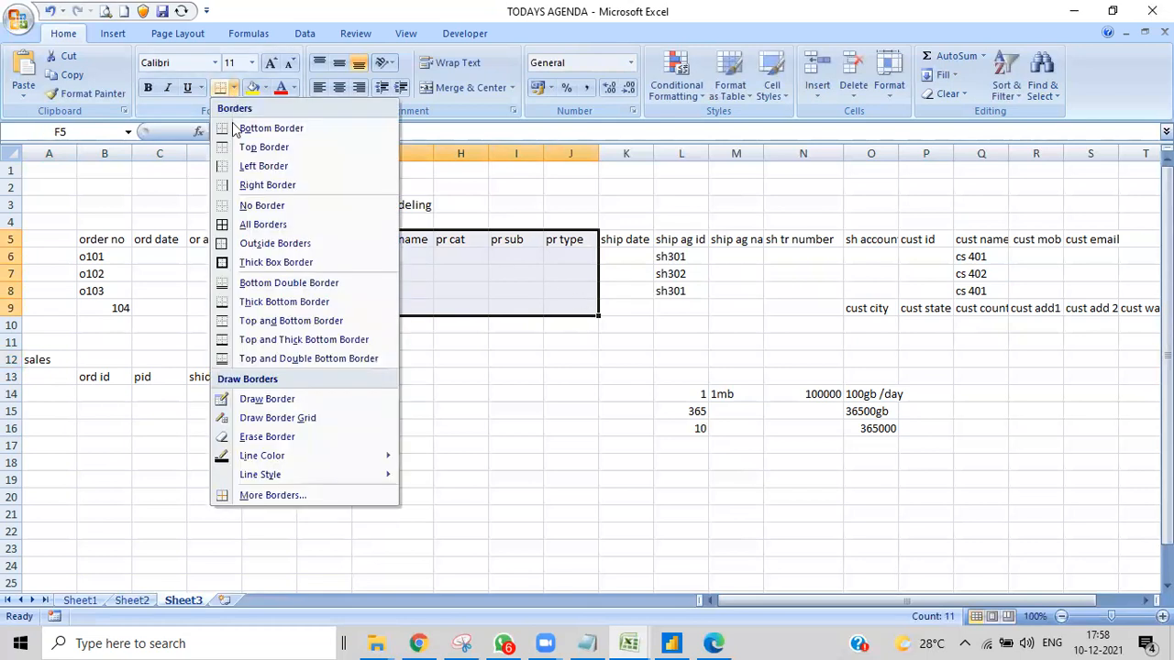
click(240, 262)
- Put thick box borders around the shipping block K5:O8 and the customer block P5:T13
drag(608, 240, 892, 291)
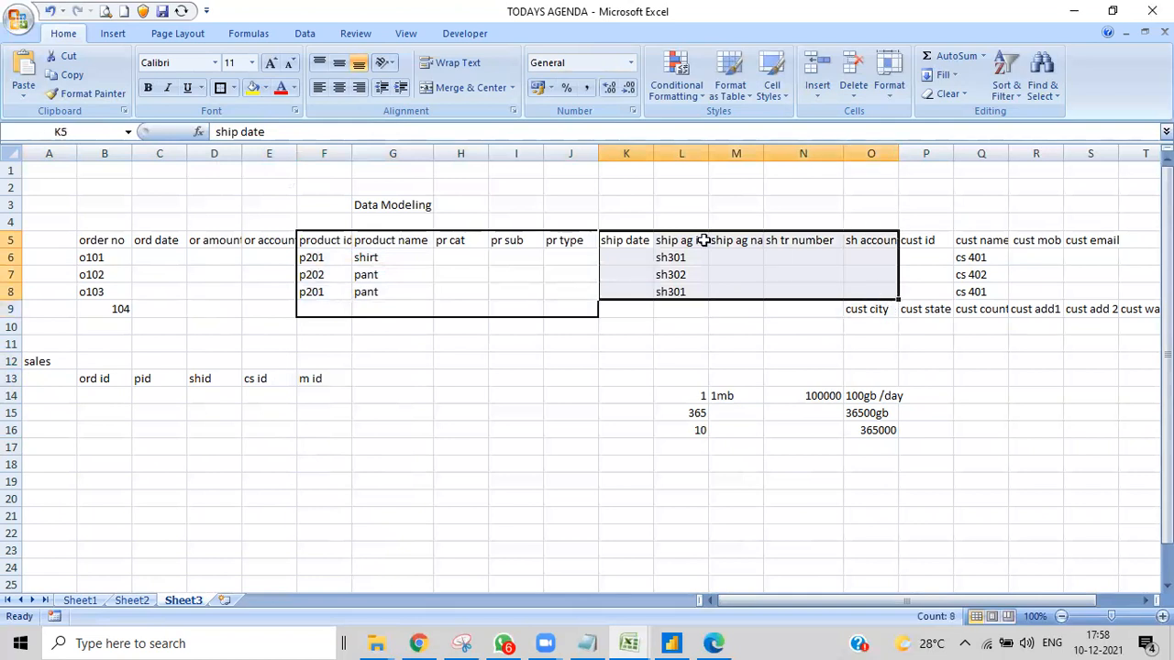
click(221, 89)
drag(912, 236, 1045, 371)
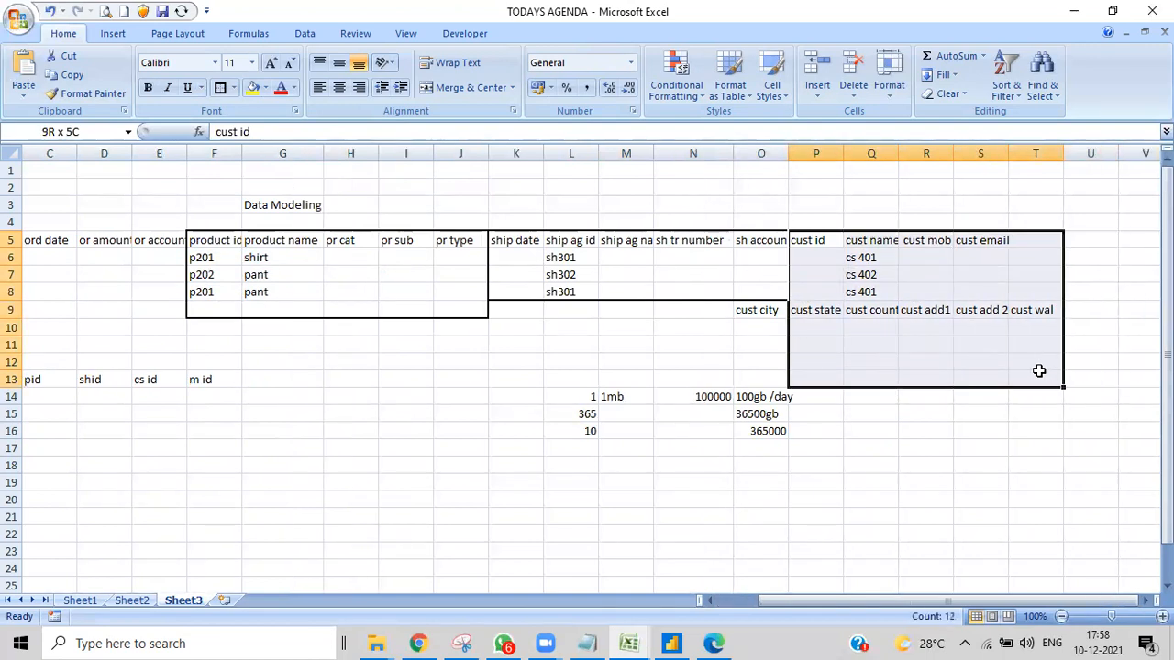
click(220, 87)
- Put a thick box border around the empty range I11:N13 and enter "m id" in cell I11
click(404, 343)
drag(405, 343, 690, 376)
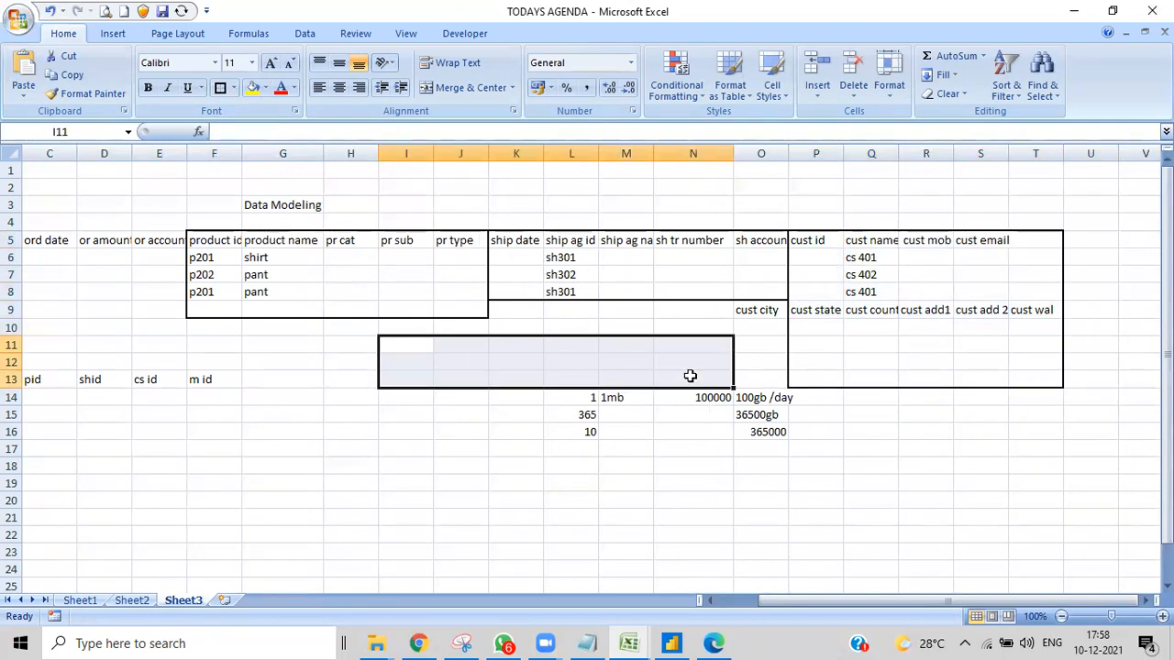
click(220, 87)
click(405, 346)
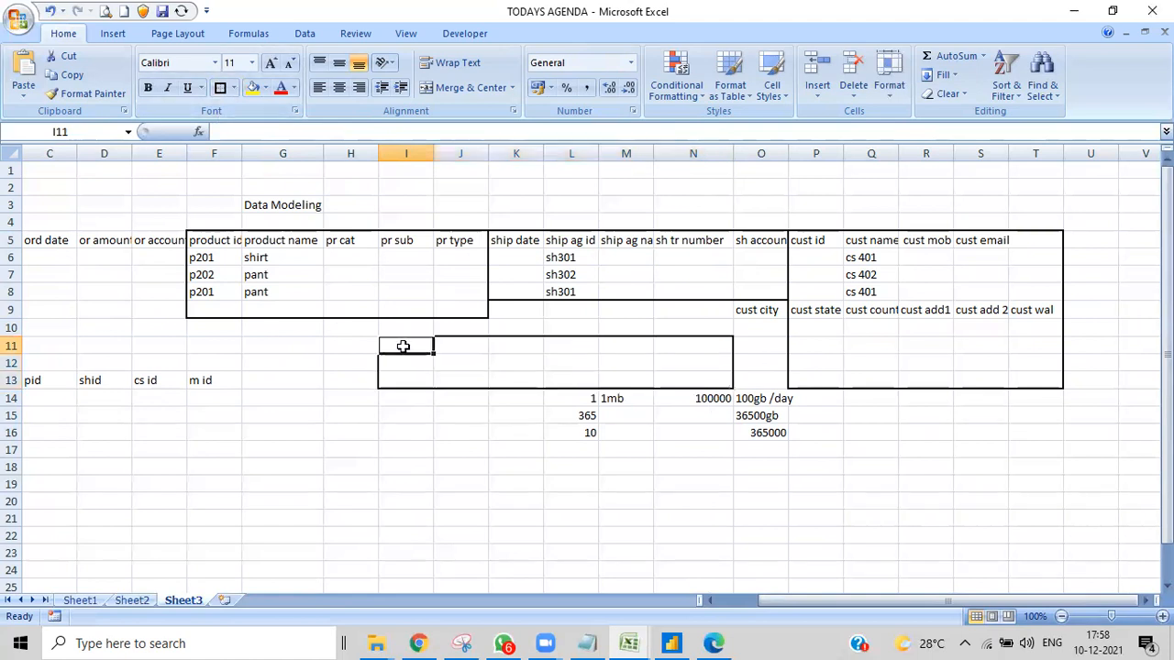
text(m id)
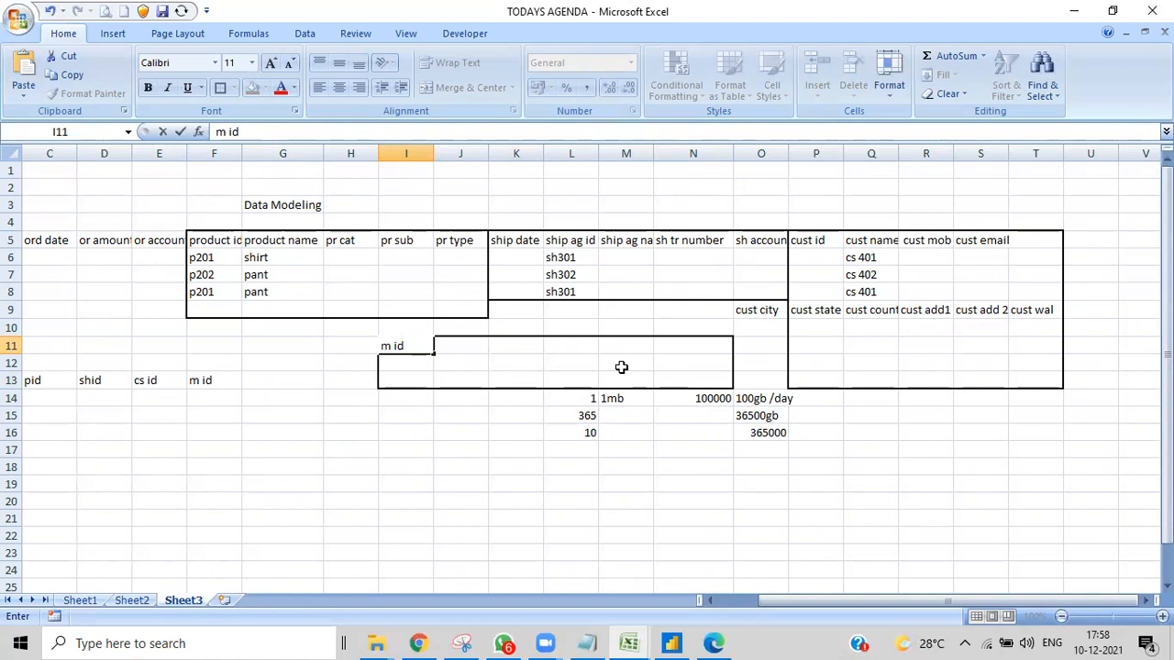
click(350, 485)
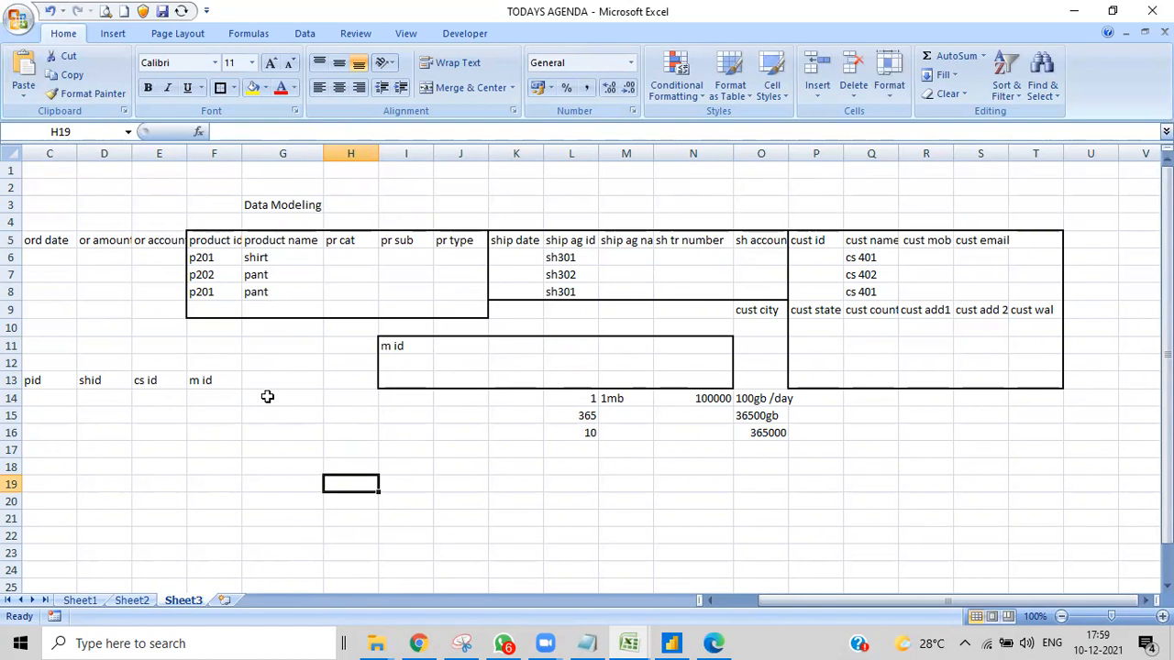
- Put a thick box border around C13:F24, below the pid, shid, cs id and m id headers
click(42, 380)
drag(136, 379, 223, 569)
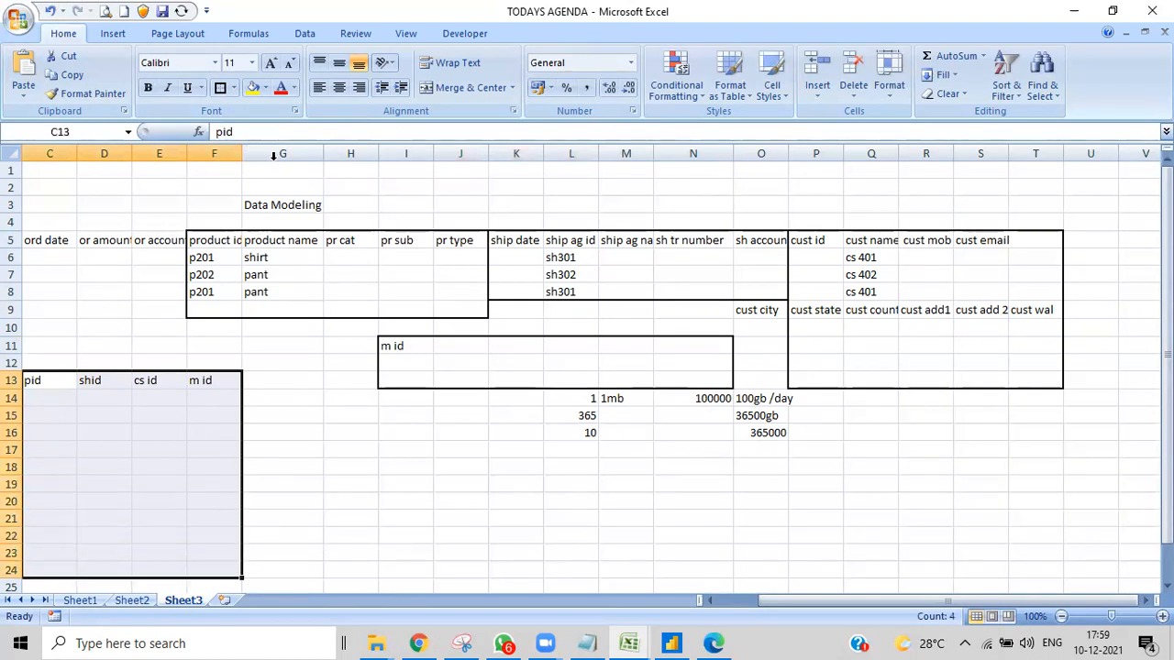
click(220, 88)
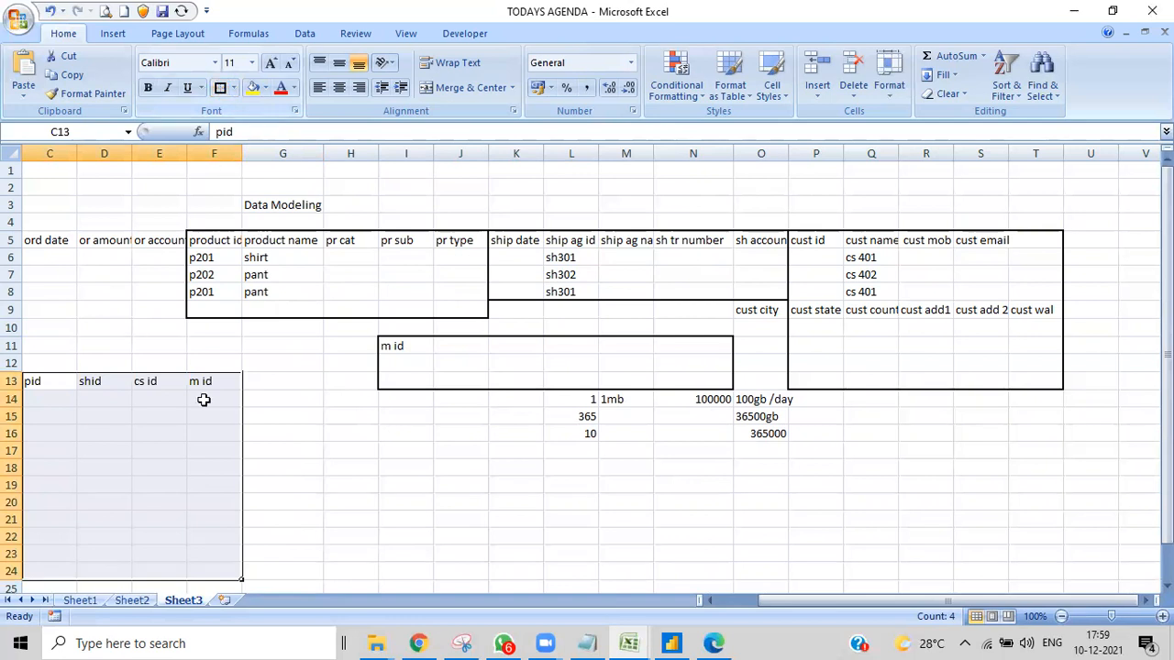
click(298, 445)
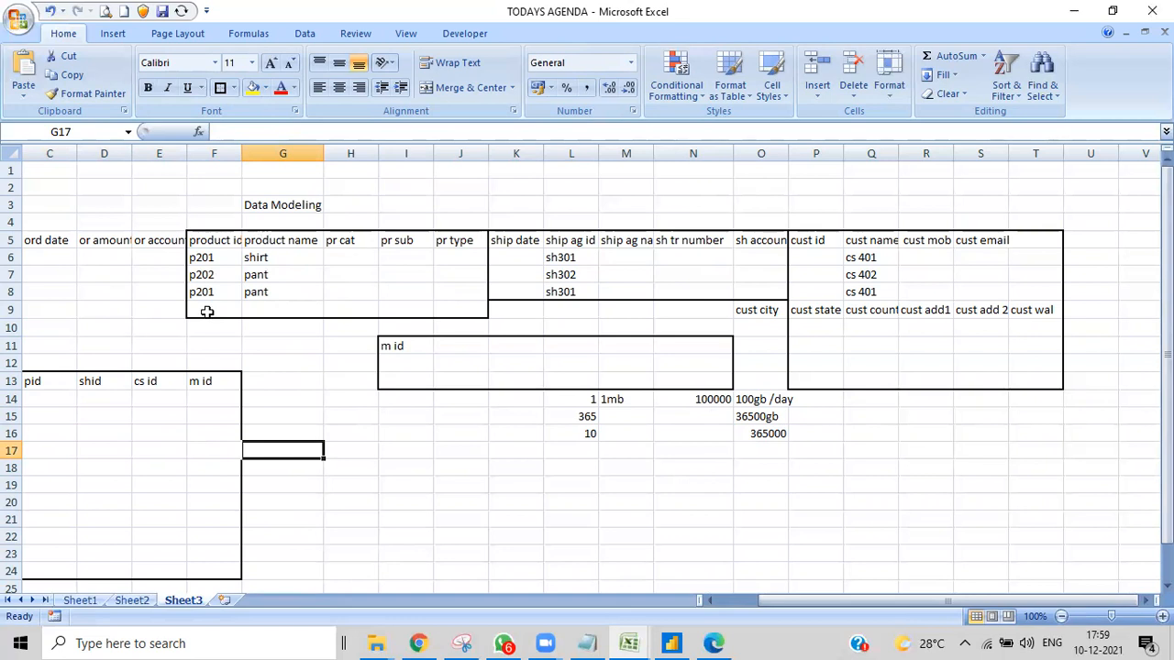
- Clear the repeated p201 product entry in cells F8:G8
click(258, 291)
drag(258, 292, 215, 303)
key(Delete)
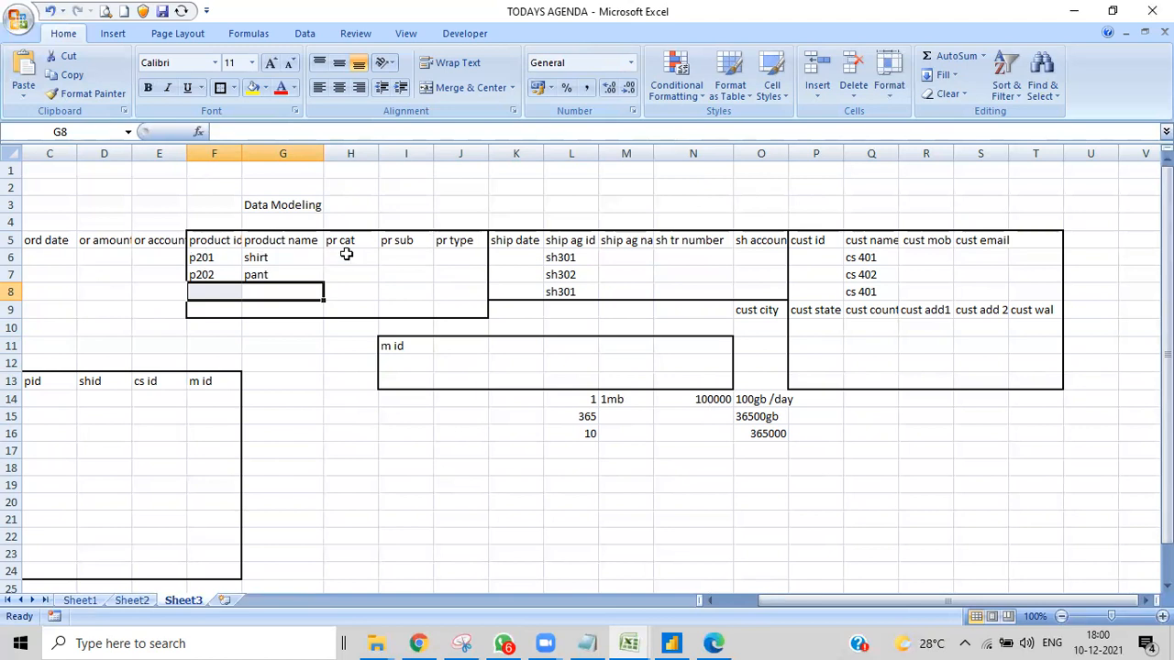
- Put a thick box border around the whole sales table B13:F24, including the ord id column
drag(770, 608, 694, 608)
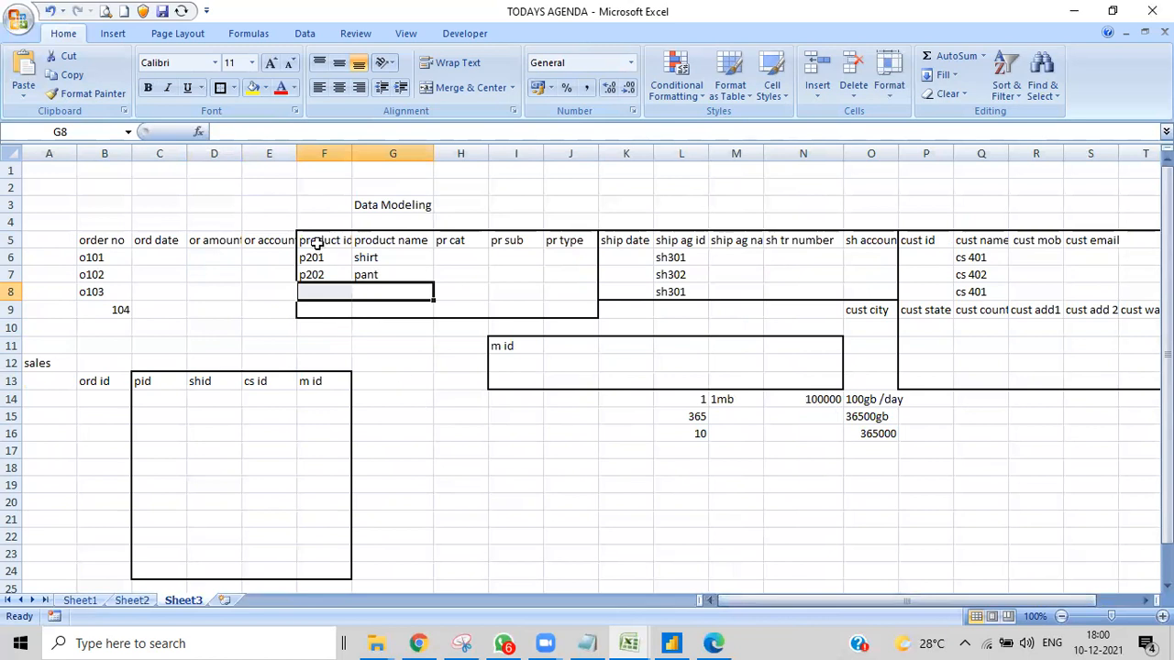
drag(91, 377, 322, 573)
click(220, 88)
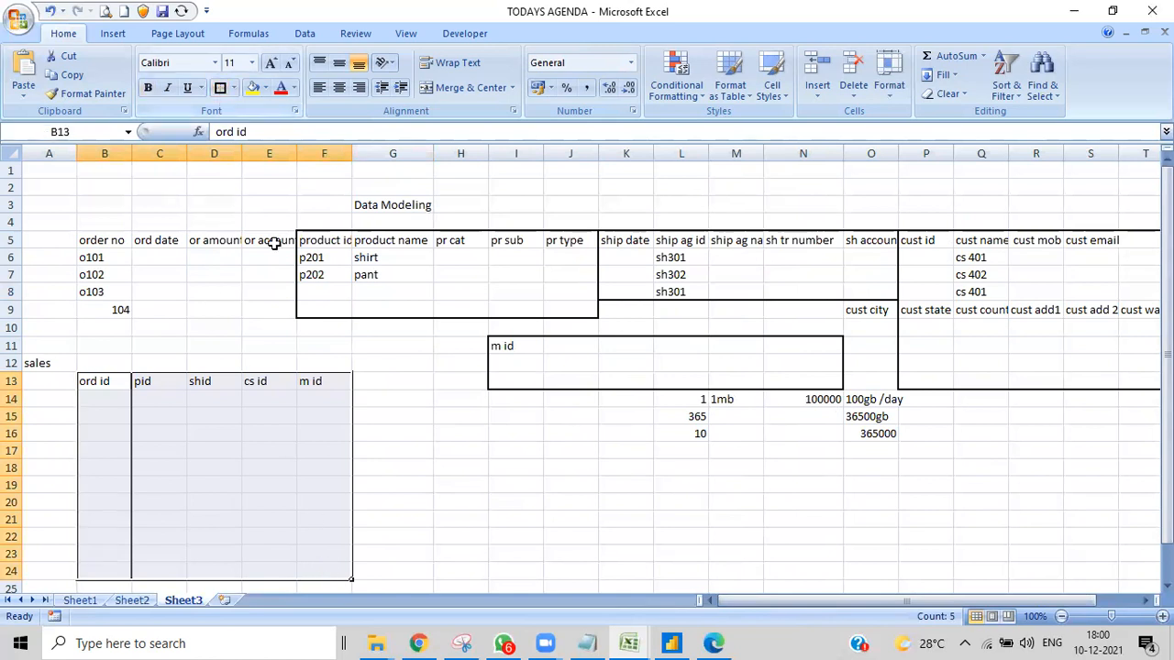
click(421, 480)
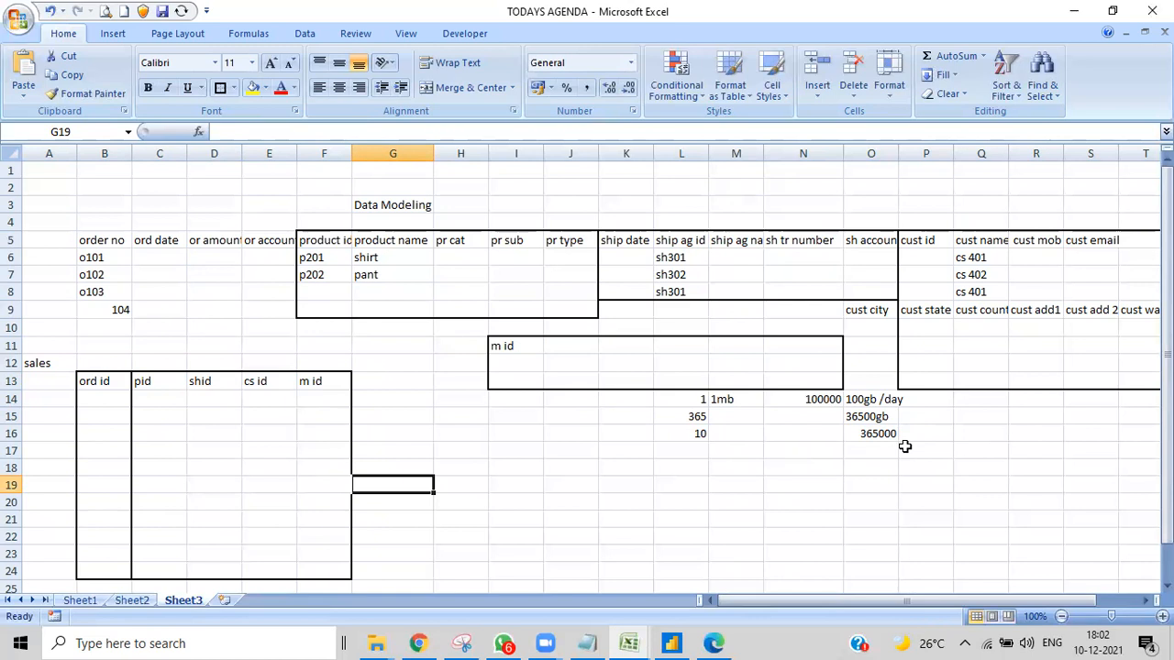
- Insert a new blank worksheet after Sheet3
click(227, 601)
drag(138, 254, 404, 481)
double_click(222, 257)
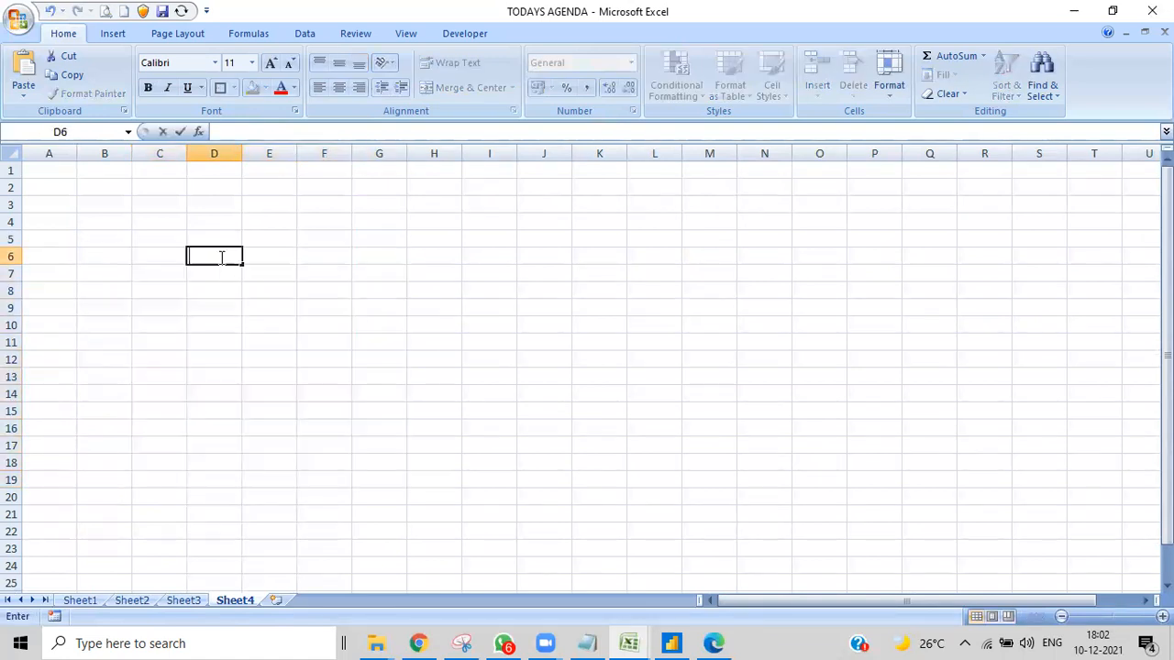
drag(542, 318, 563, 495)
- Enter the header "sales id" in cell I9 of the new sheet and move on to cell J9
drag(470, 302, 669, 443)
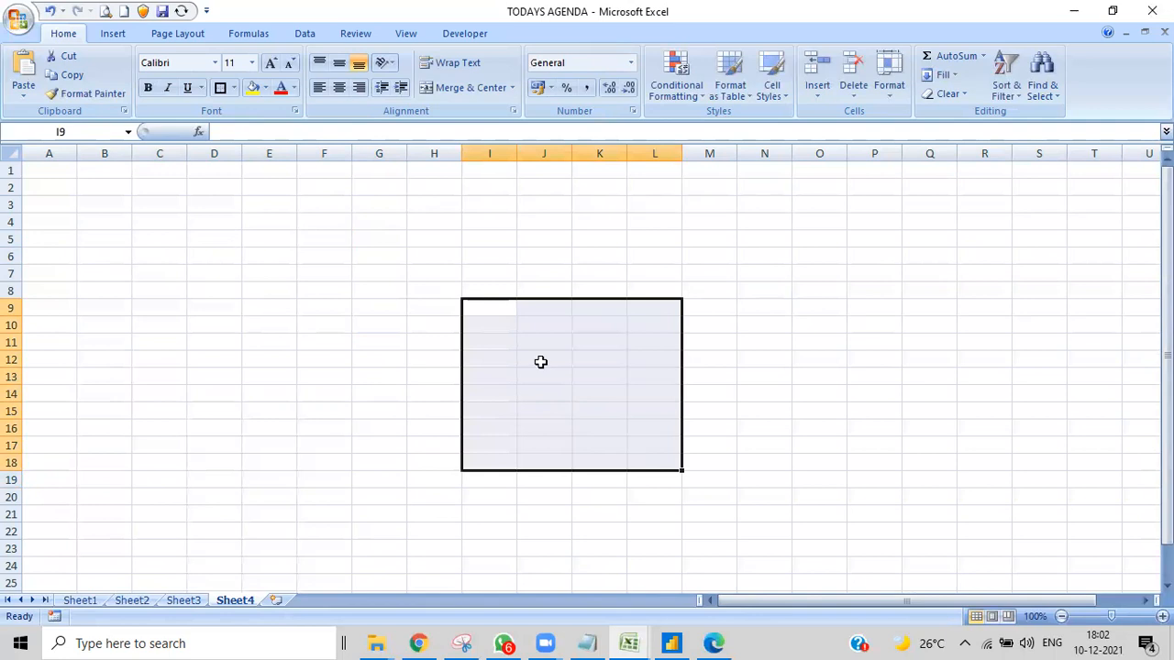
double_click(487, 312)
text(sales id)
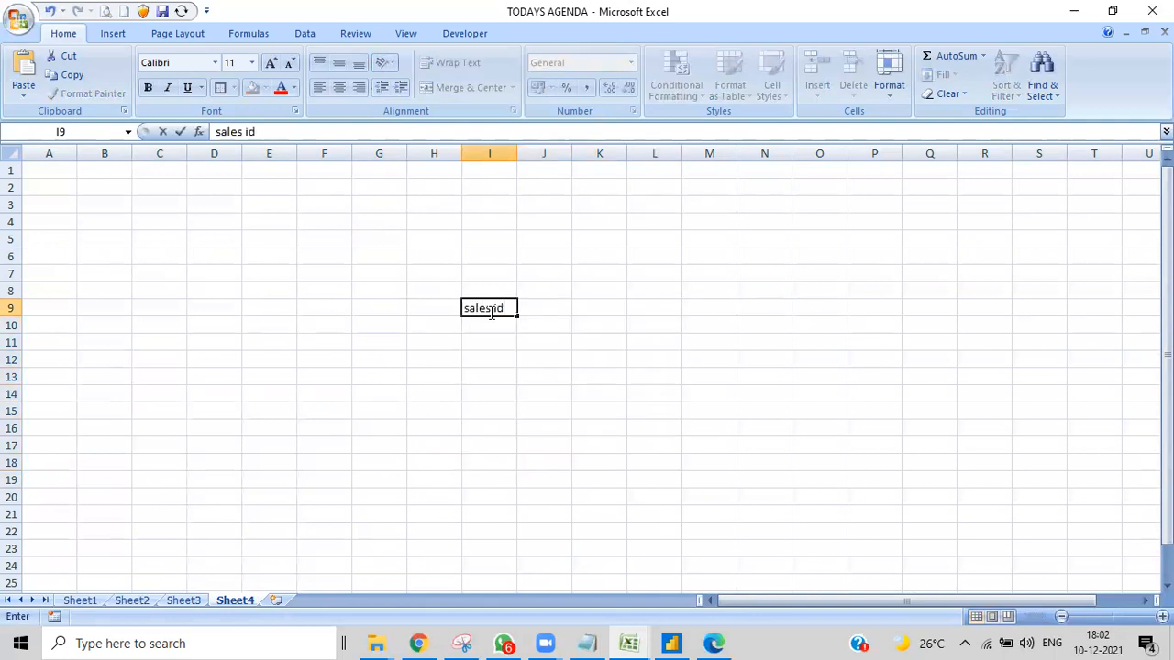
key(Tab)
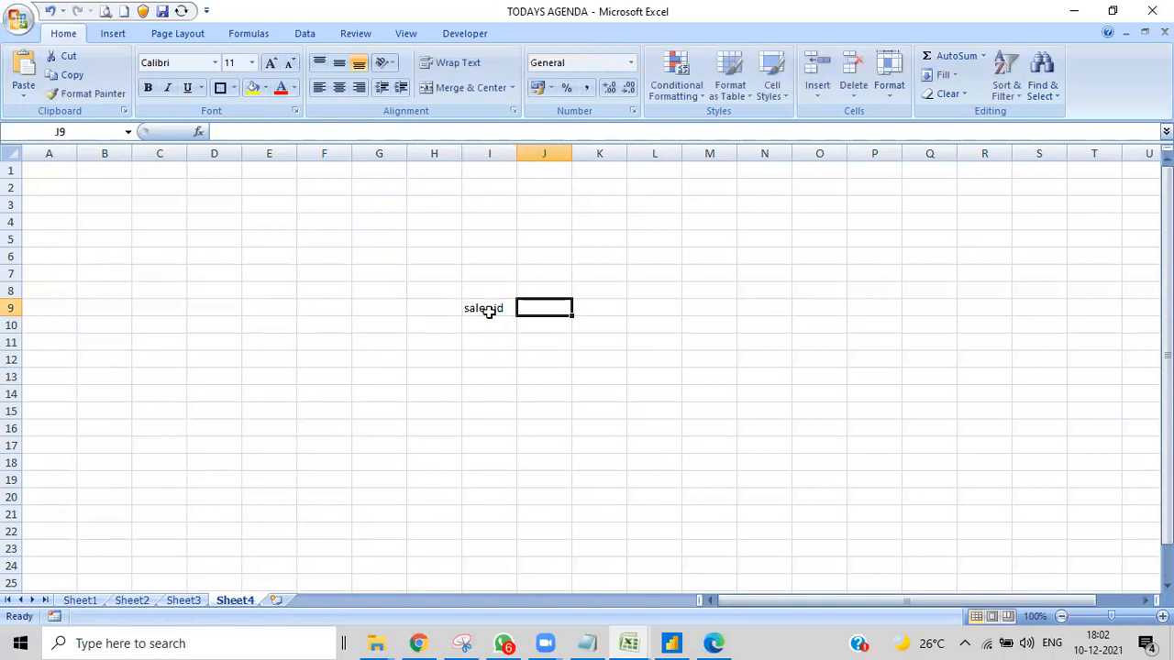
- Enter the headers "p id", "c id", "m id" and "sh id" in cells J9:M9 beside the sales id header
text(p id)
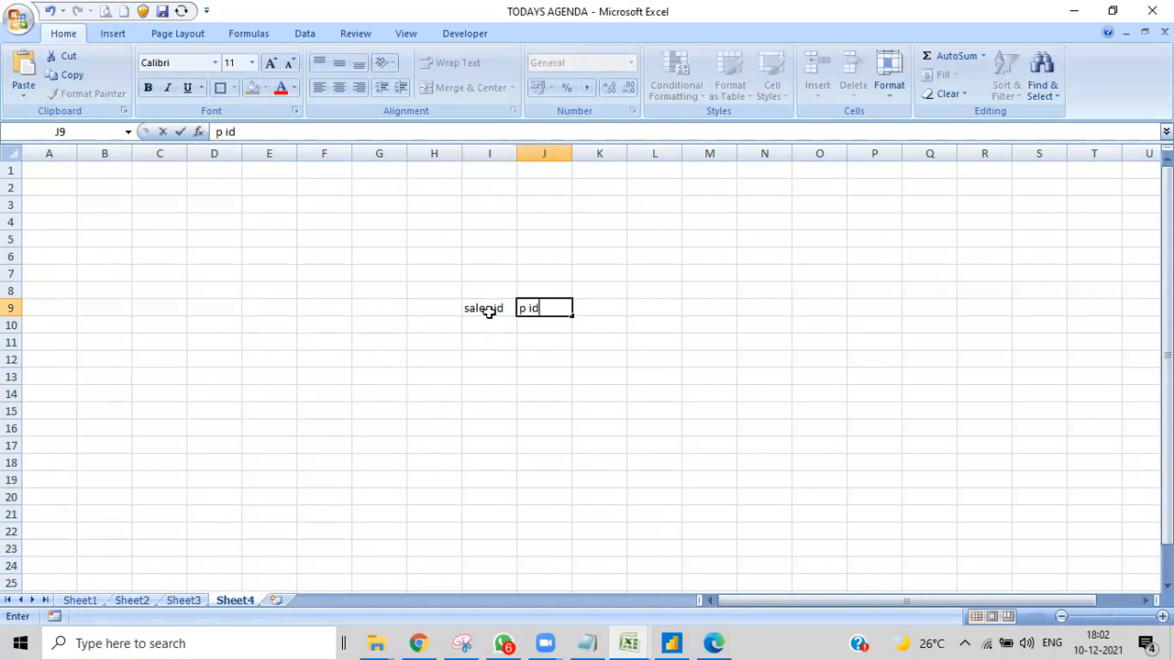
key(Tab)
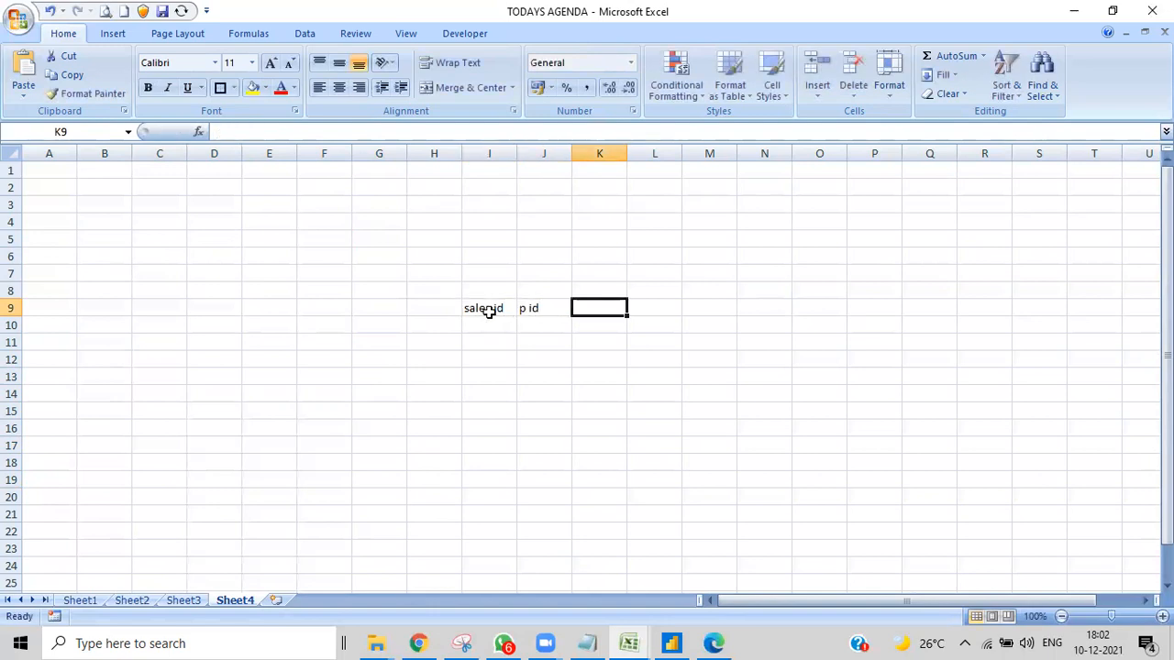
text(c id)
key(Tab)
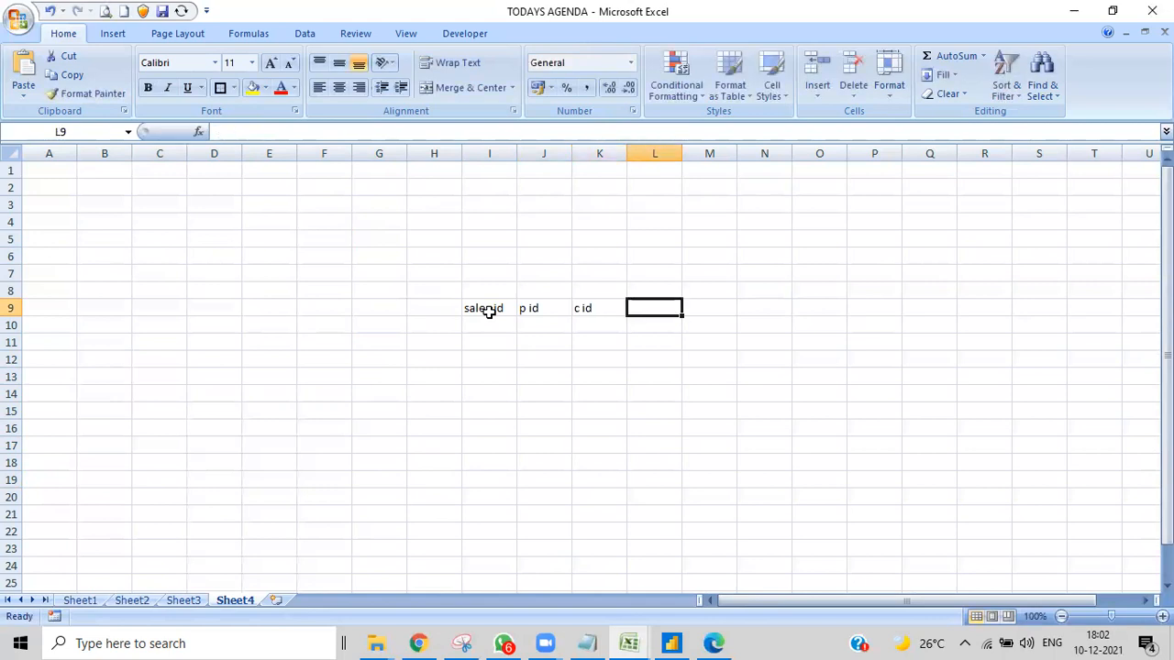
text(m id)
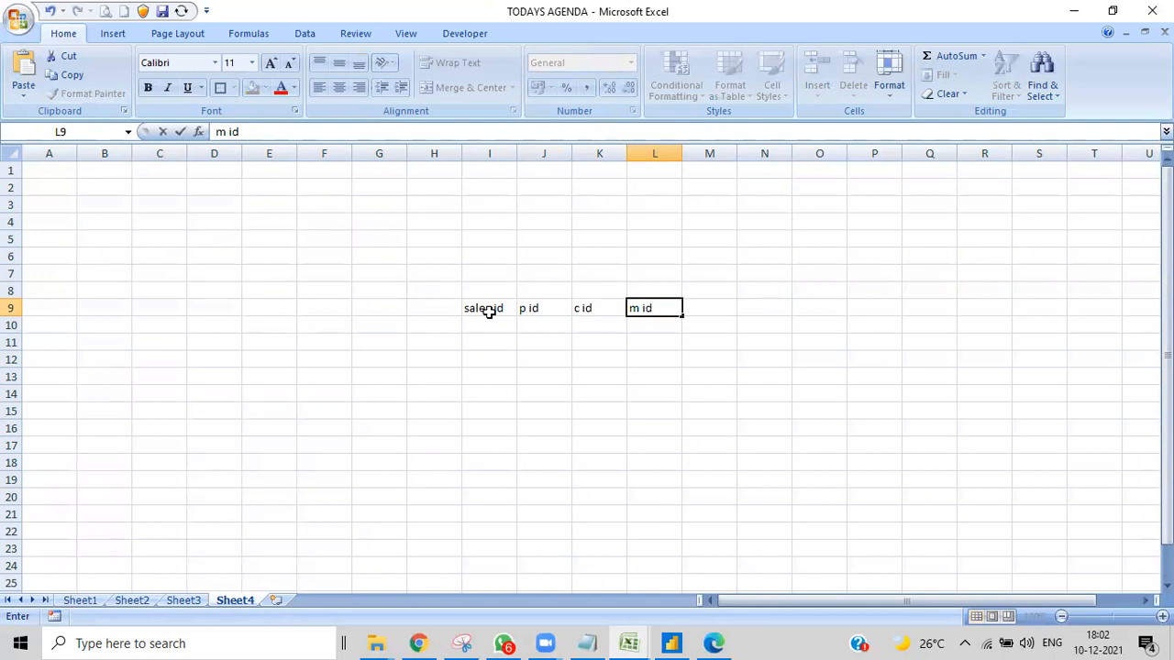
key(Tab)
text(id)
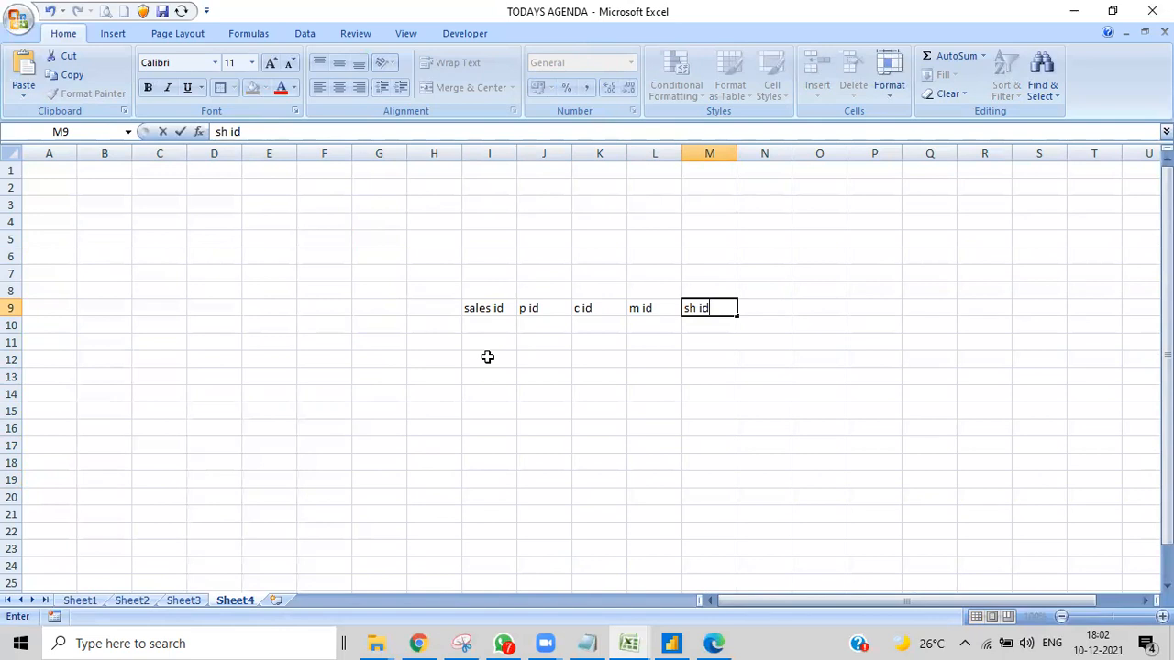
drag(477, 301, 769, 447)
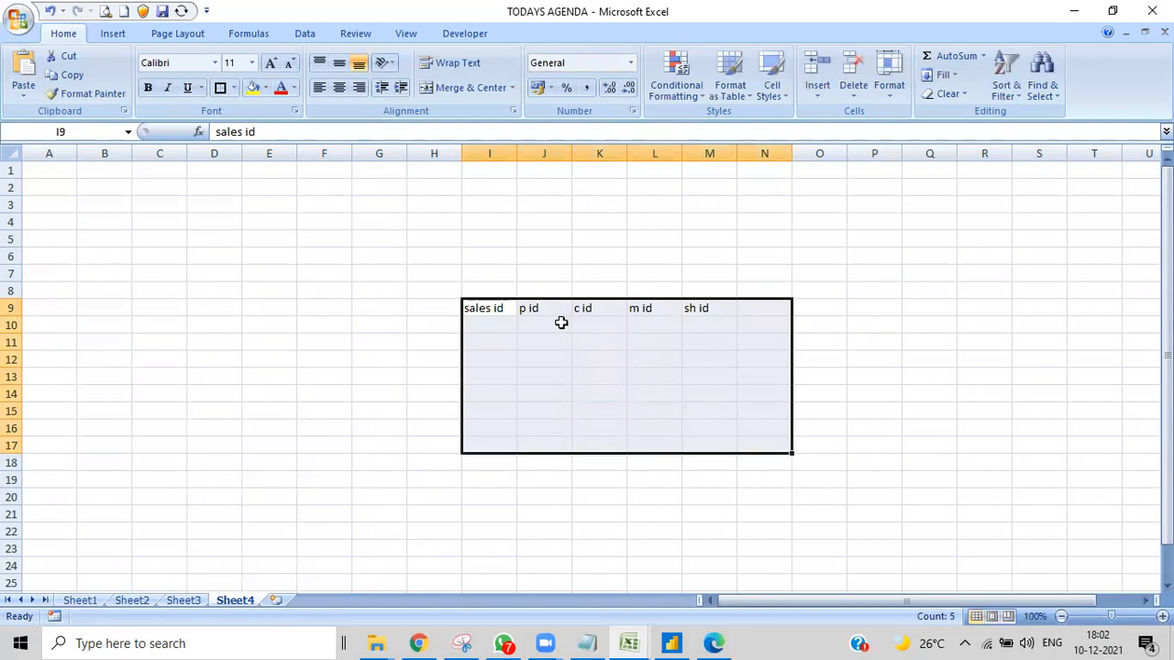
- Enter the header "pr id" in cell P3 and put a thick box border around the block P3:S7
drag(877, 199, 954, 281)
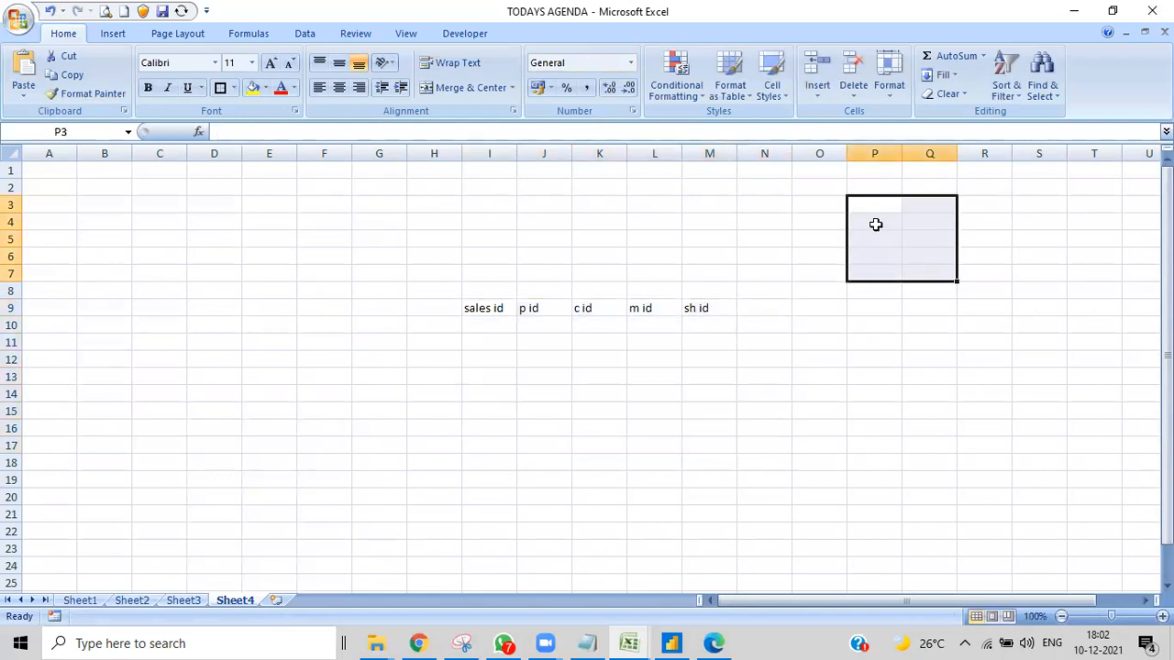
click(872, 203)
text(pr id)
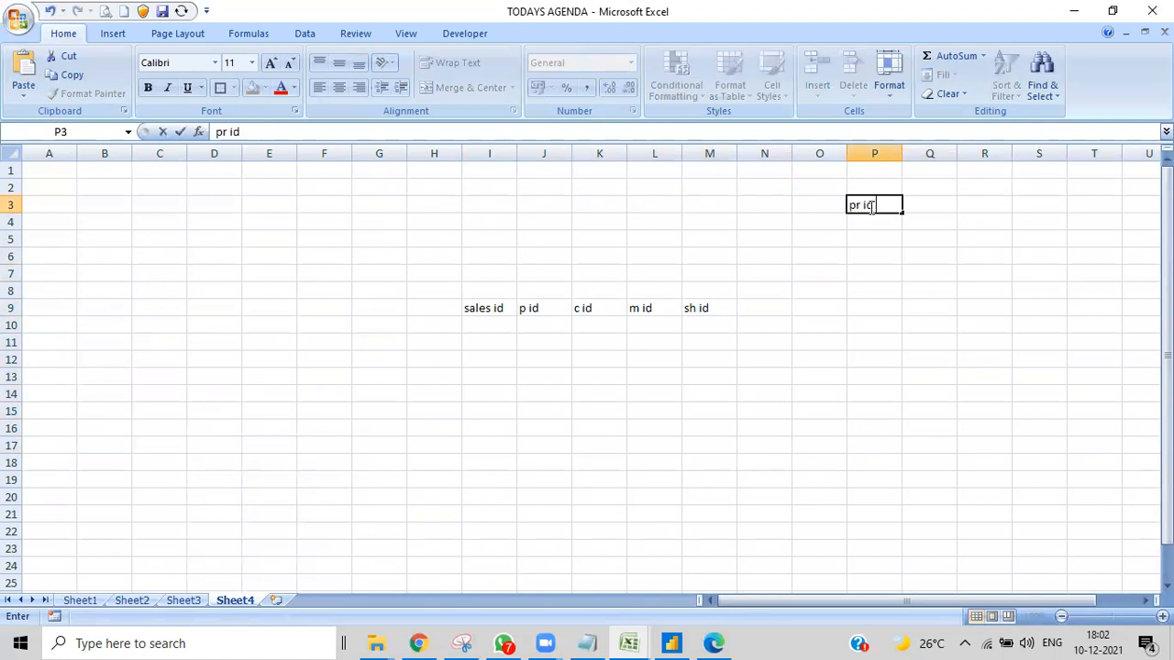
click(1108, 290)
drag(853, 204, 1055, 273)
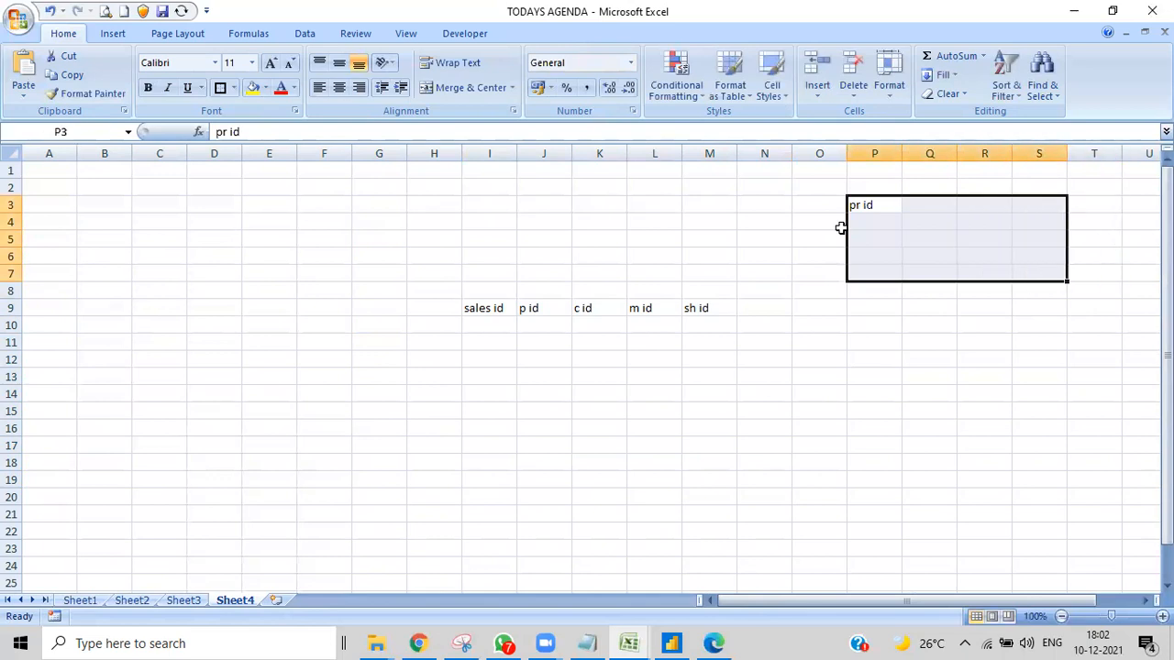
click(220, 88)
- Enter the header "c id" in cell P13 and put a thick box border around the block P13:S18
drag(872, 379, 1061, 447)
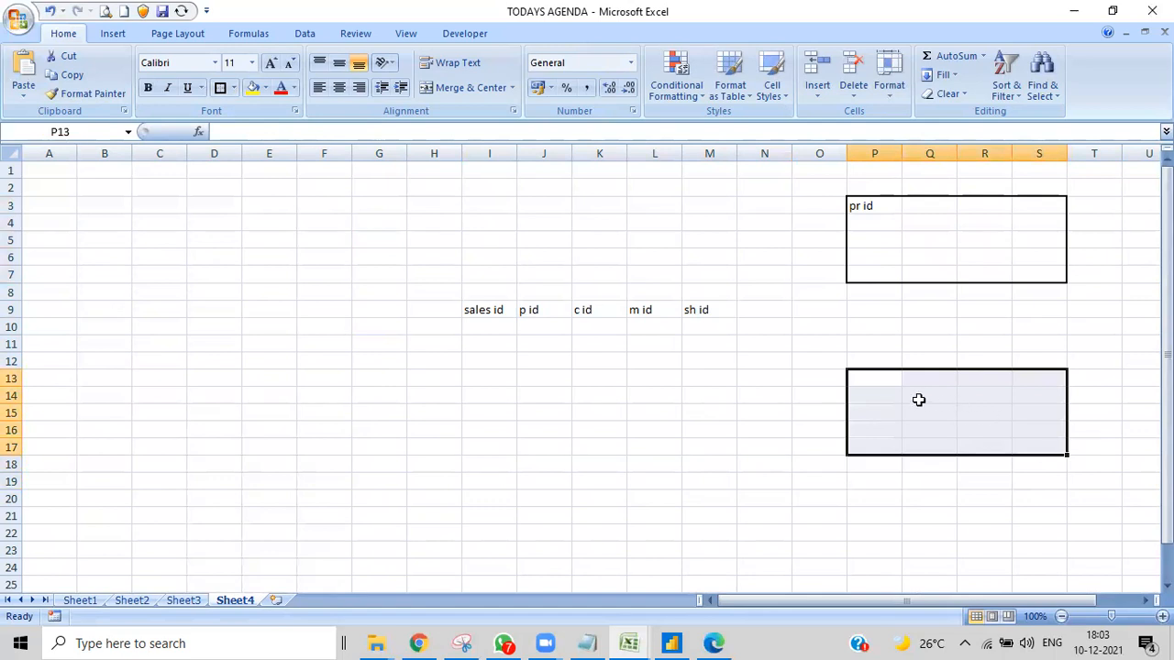
double_click(862, 381)
text(c id)
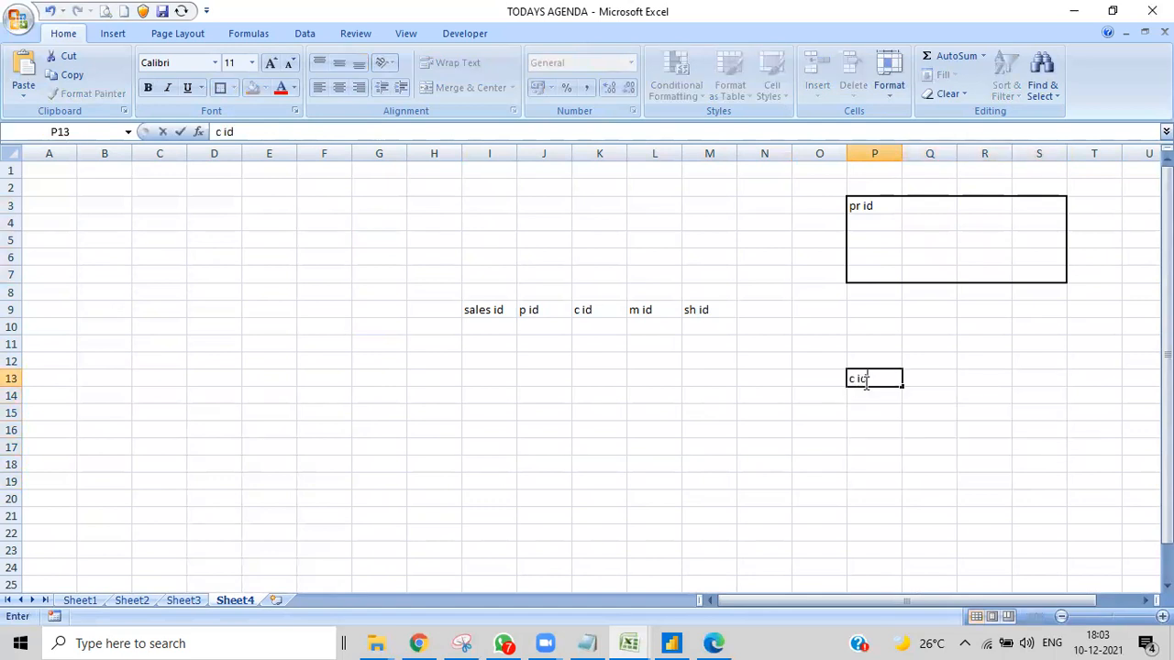
click(950, 453)
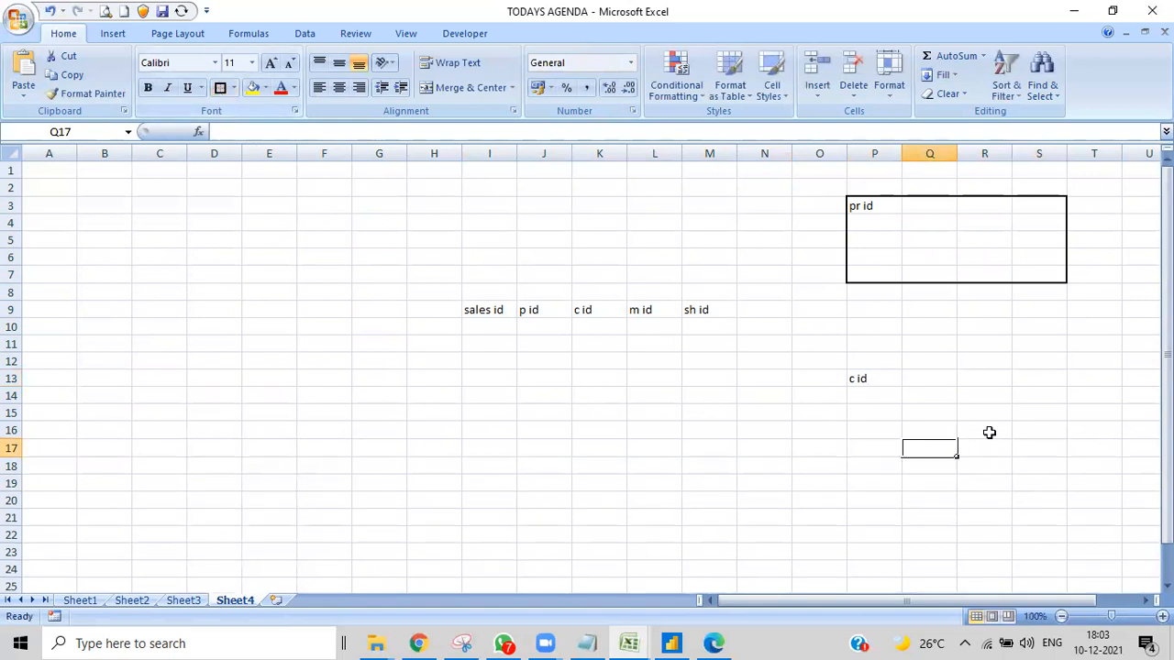
drag(857, 376, 1043, 461)
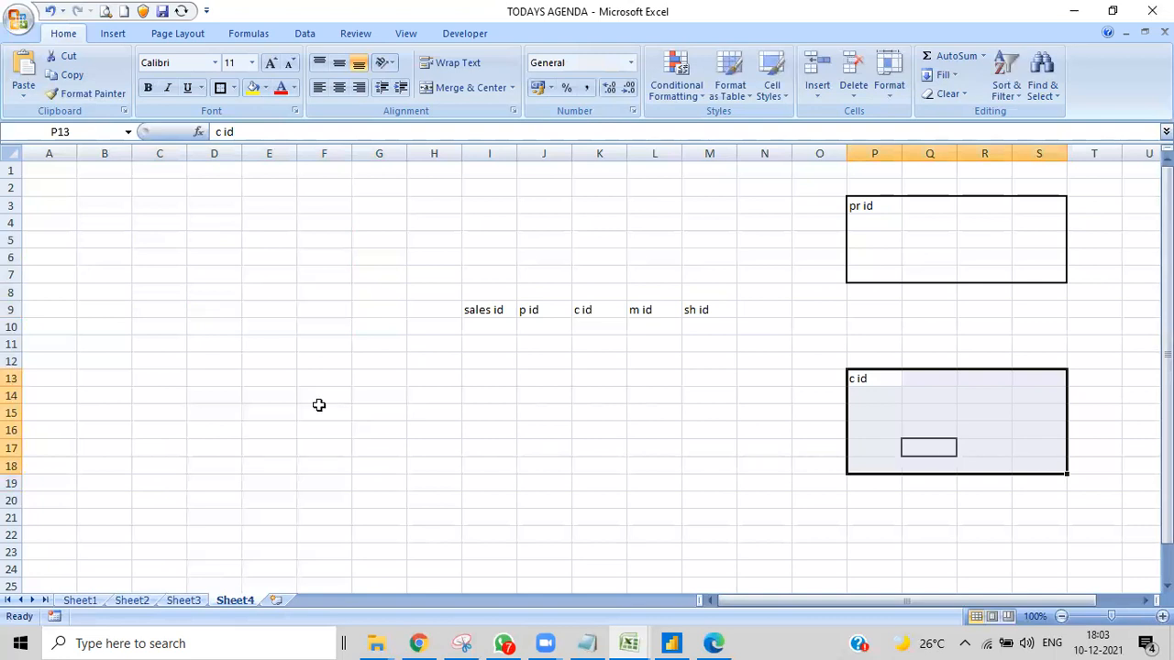
click(221, 88)
- Put a thick box border around the empty block D3:F7
drag(205, 401, 333, 473)
drag(212, 202, 332, 267)
click(220, 87)
- Put a thick box border around the sales id table I9:M18
drag(208, 380, 340, 466)
drag(473, 308, 686, 475)
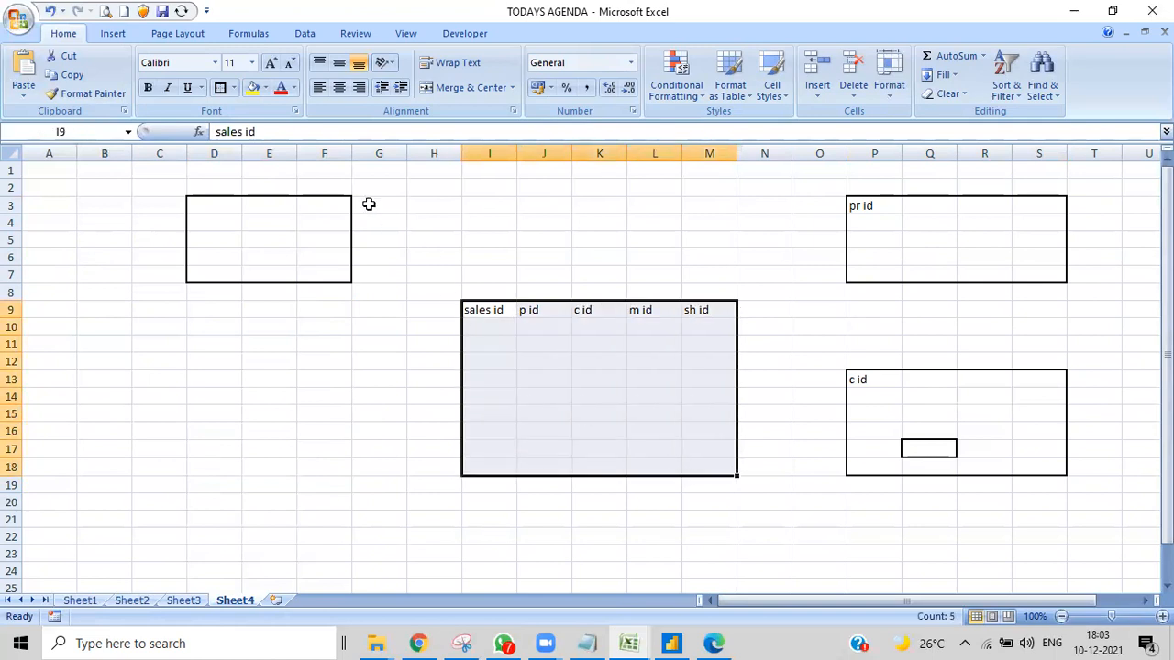
click(220, 87)
- Put thick box borders around two more empty dimension blocks, D13:F19 and K2:M4
drag(196, 382, 343, 484)
click(220, 87)
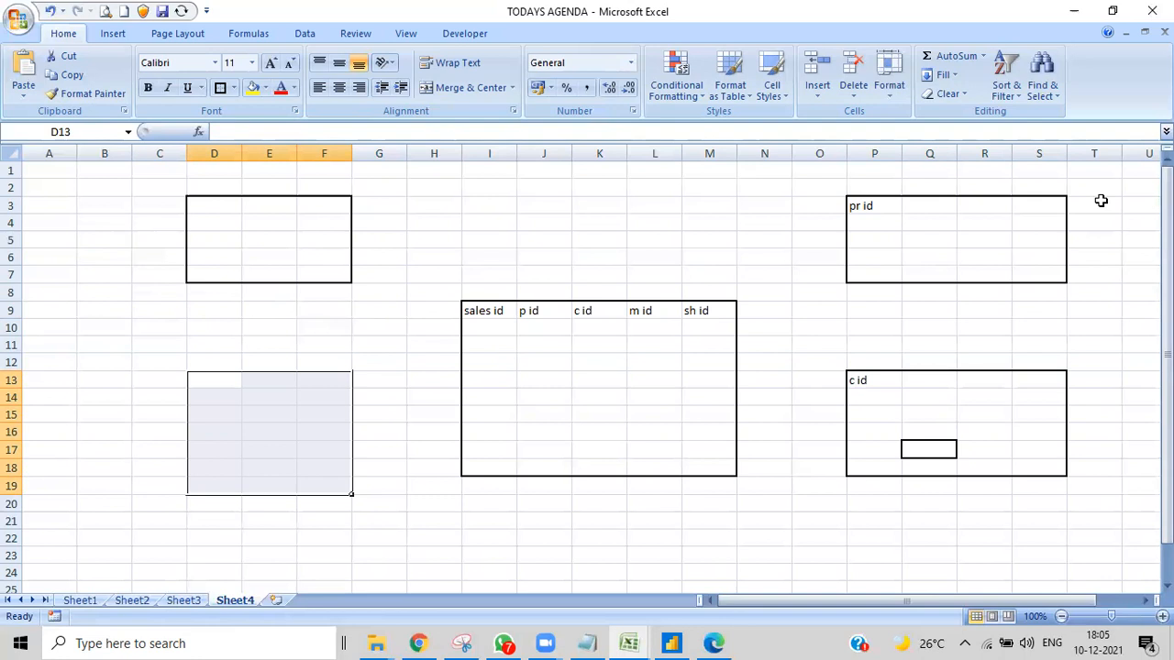
drag(579, 181, 697, 205)
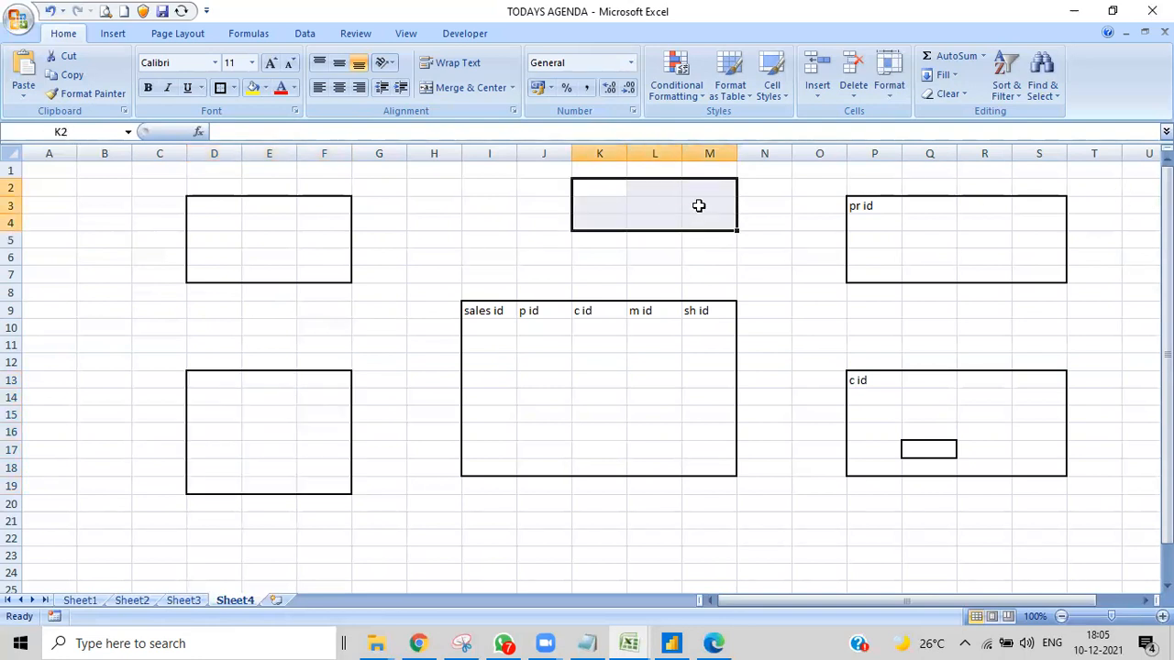
click(220, 88)
click(819, 275)
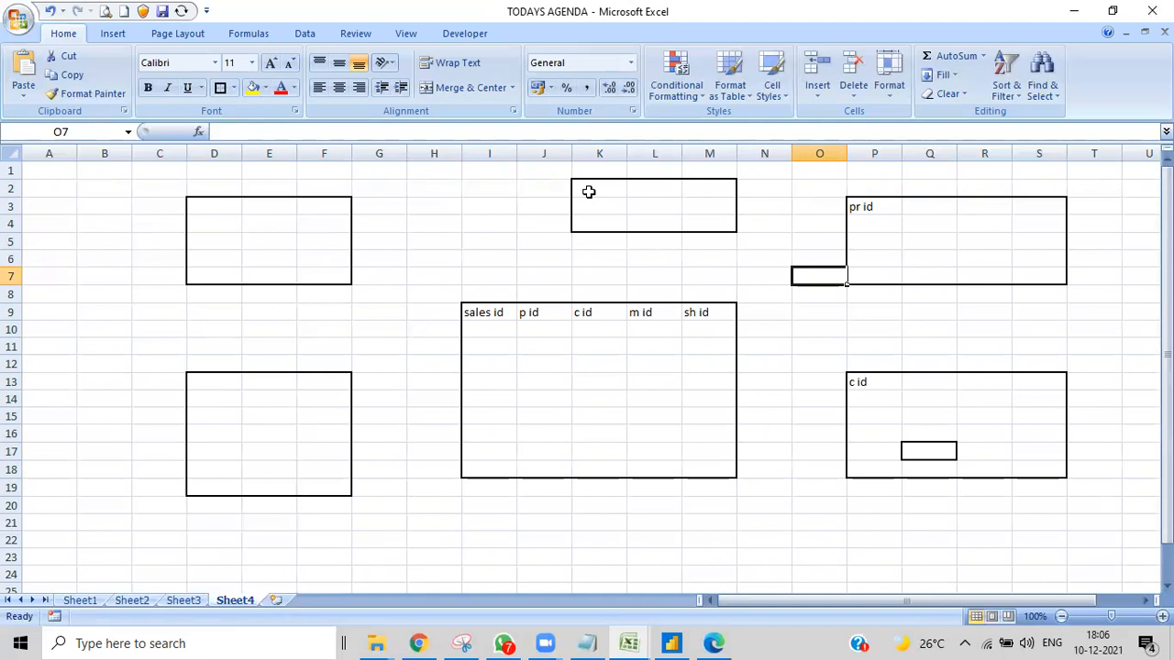
- Examine how the pr id key in P3 of the product block relates to the p id column in J9 of the sales table
click(924, 306)
click(909, 266)
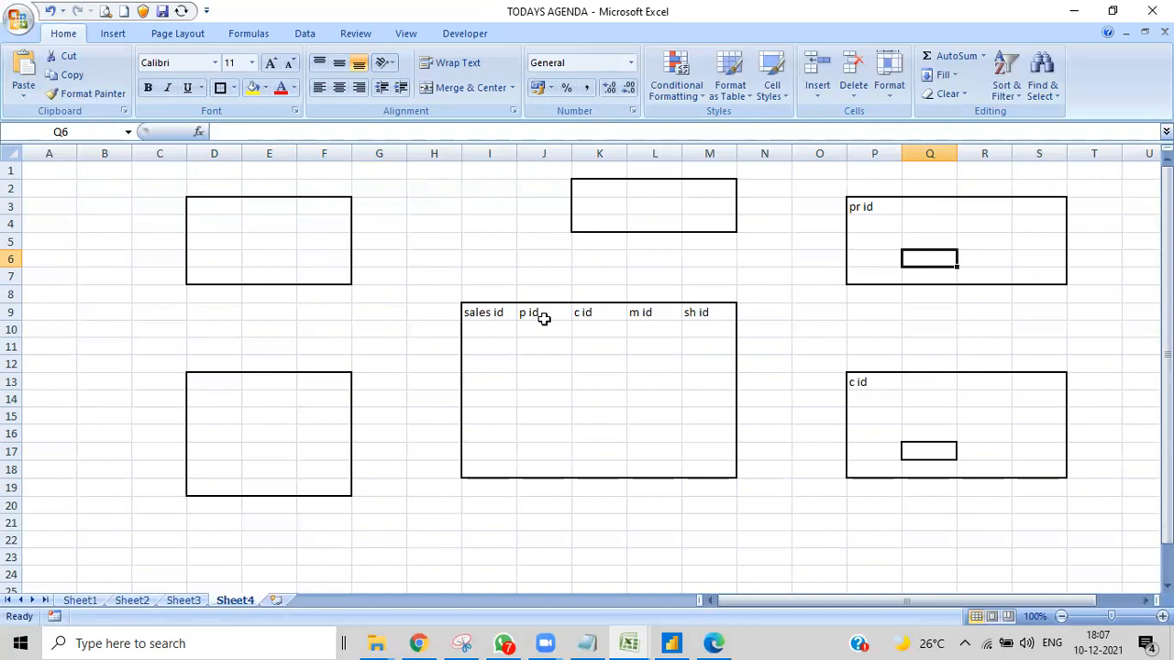
click(828, 244)
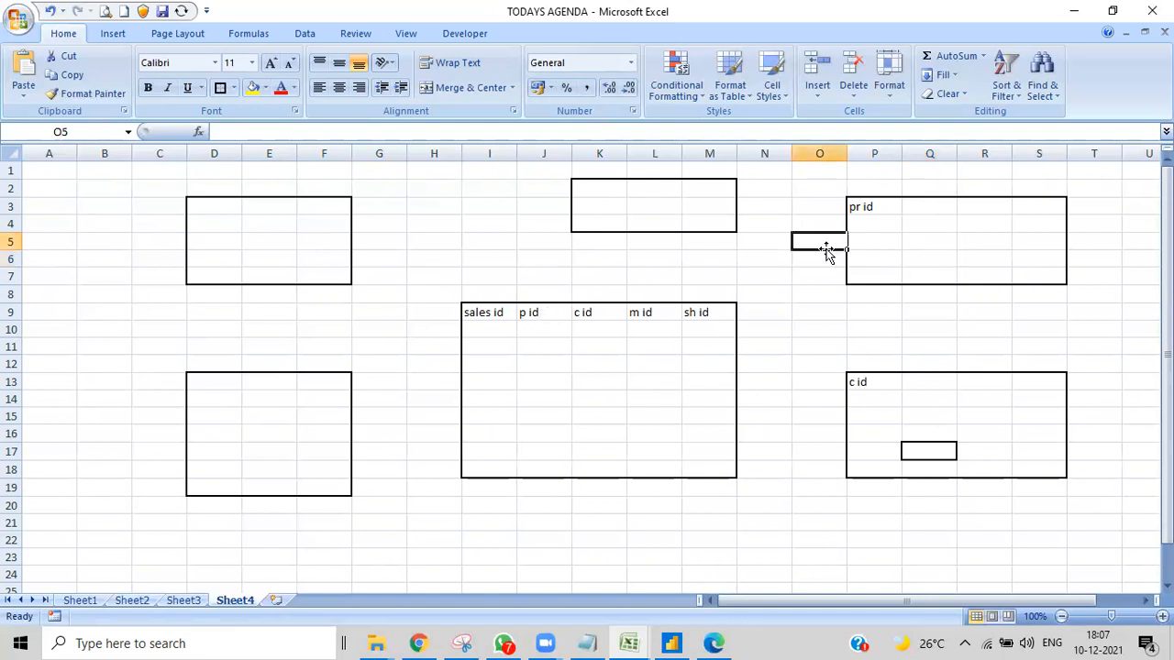
click(872, 207)
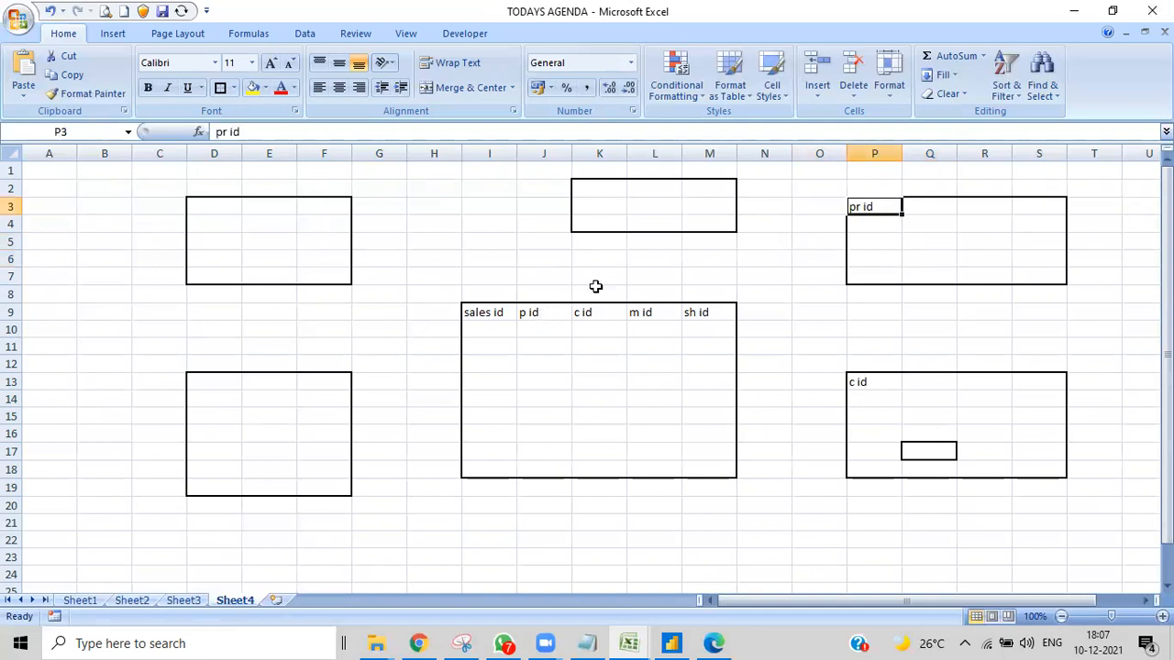
click(537, 321)
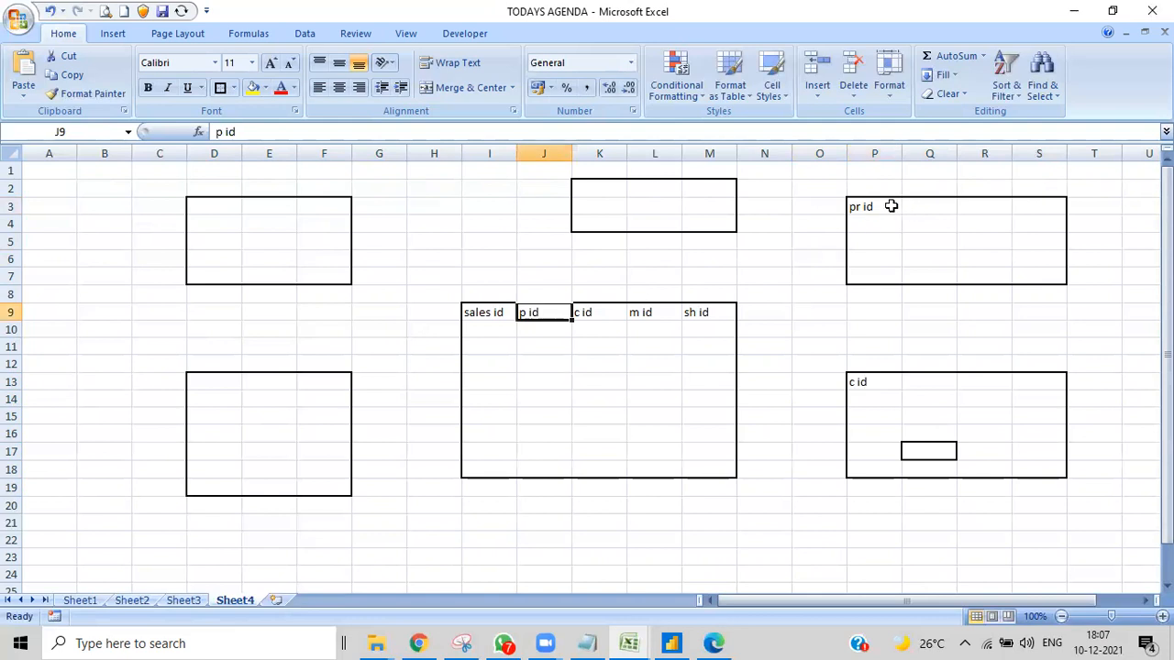
click(886, 206)
click(540, 320)
click(867, 208)
click(538, 321)
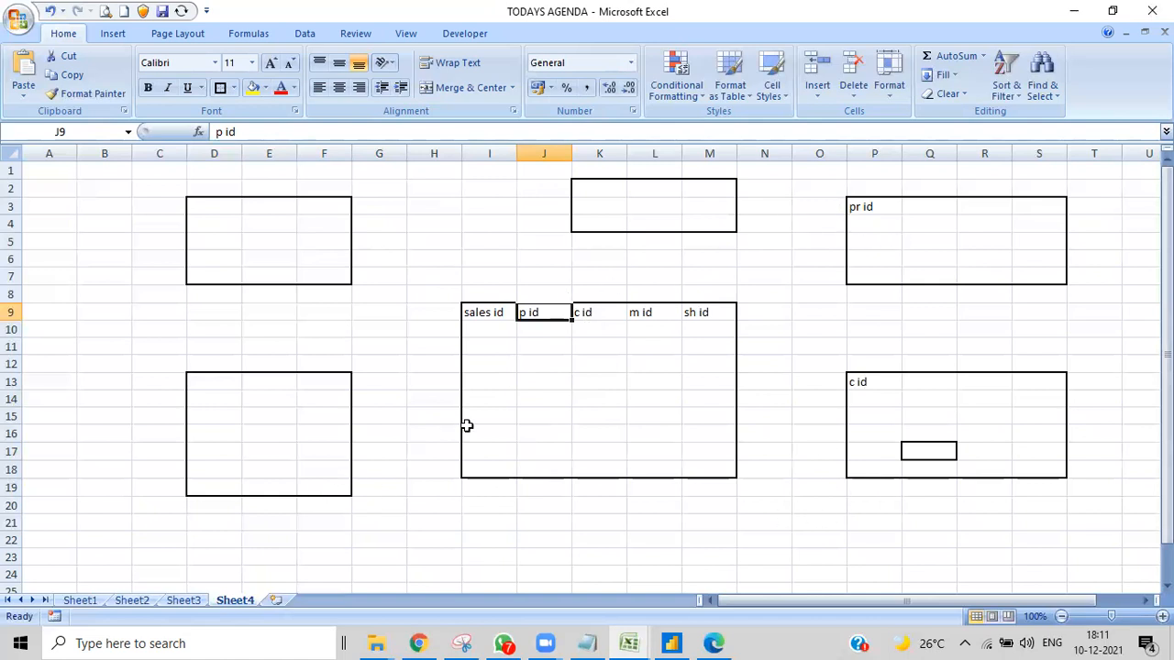
- Add a new worksheet and put a thick box border around K8:K17 as the central block
click(275, 601)
drag(605, 297, 621, 448)
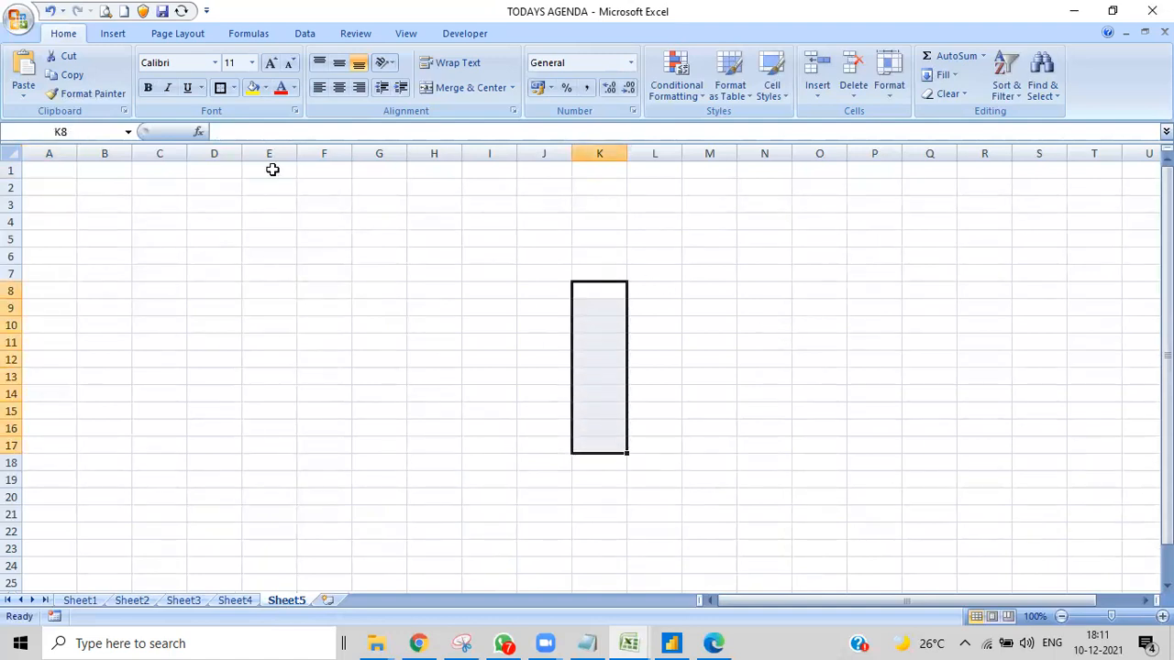
click(220, 87)
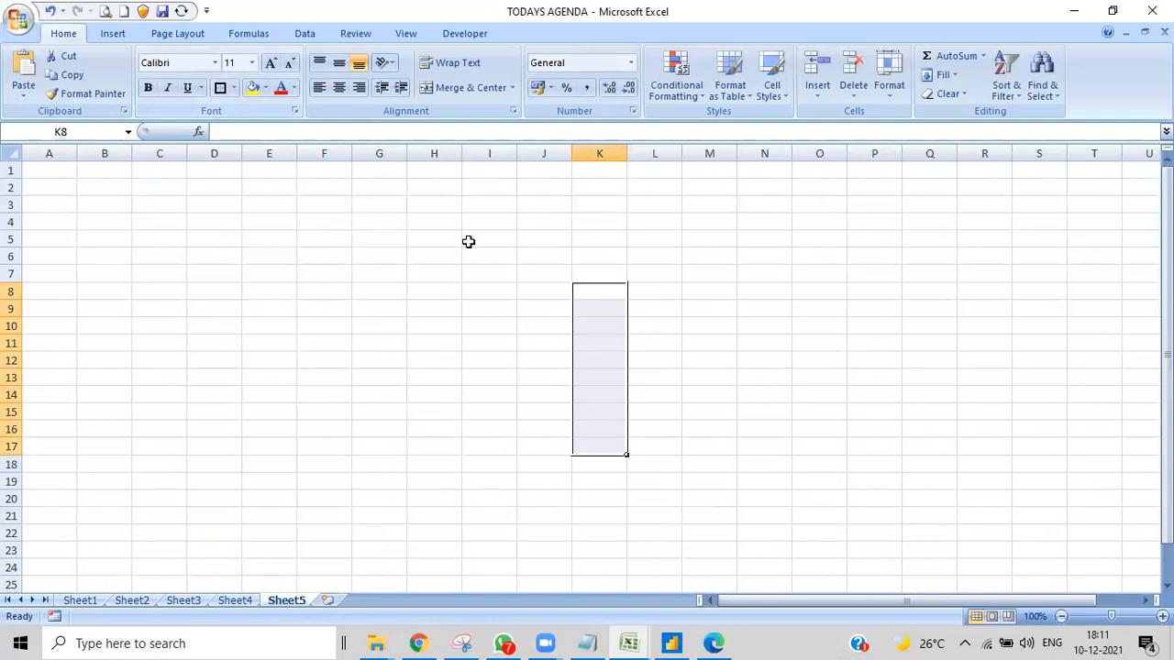
- Put thick box borders around H4:H7 and O7:O10 as two surrounding dimension blocks
drag(435, 223, 443, 267)
click(220, 88)
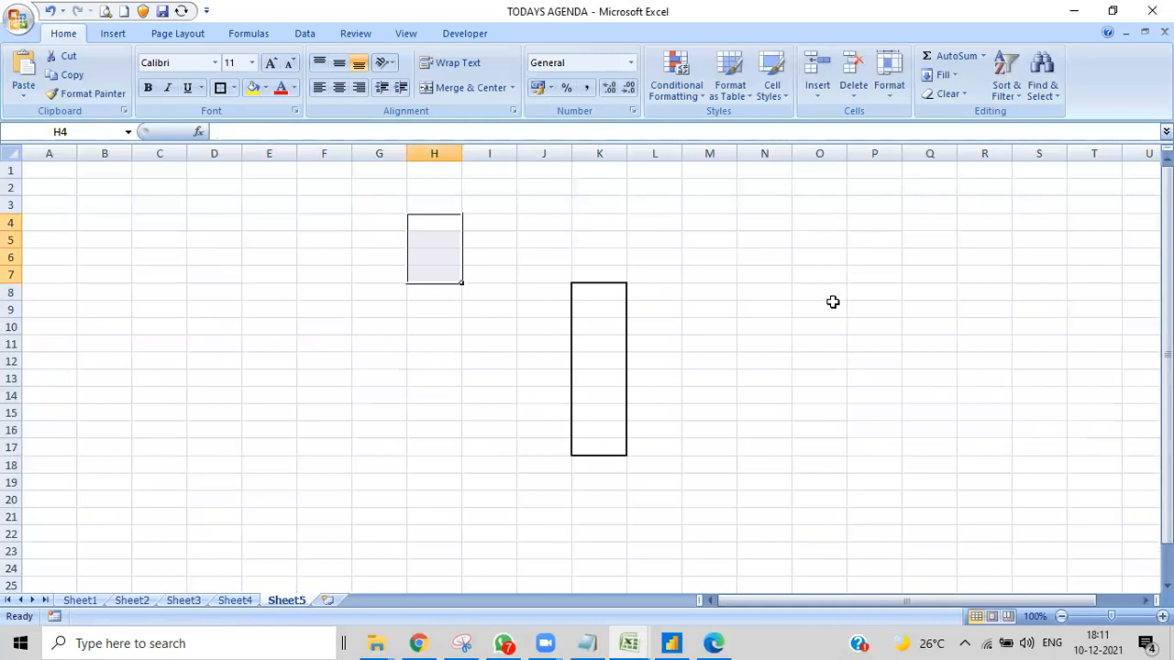
drag(822, 270, 831, 333)
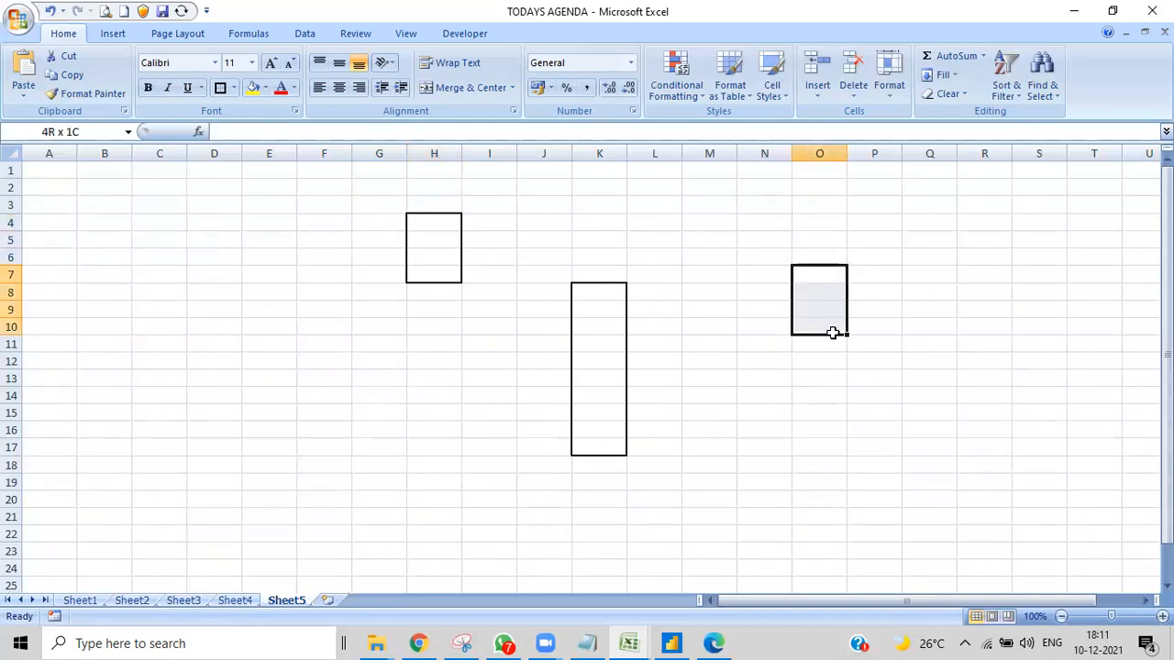
click(220, 88)
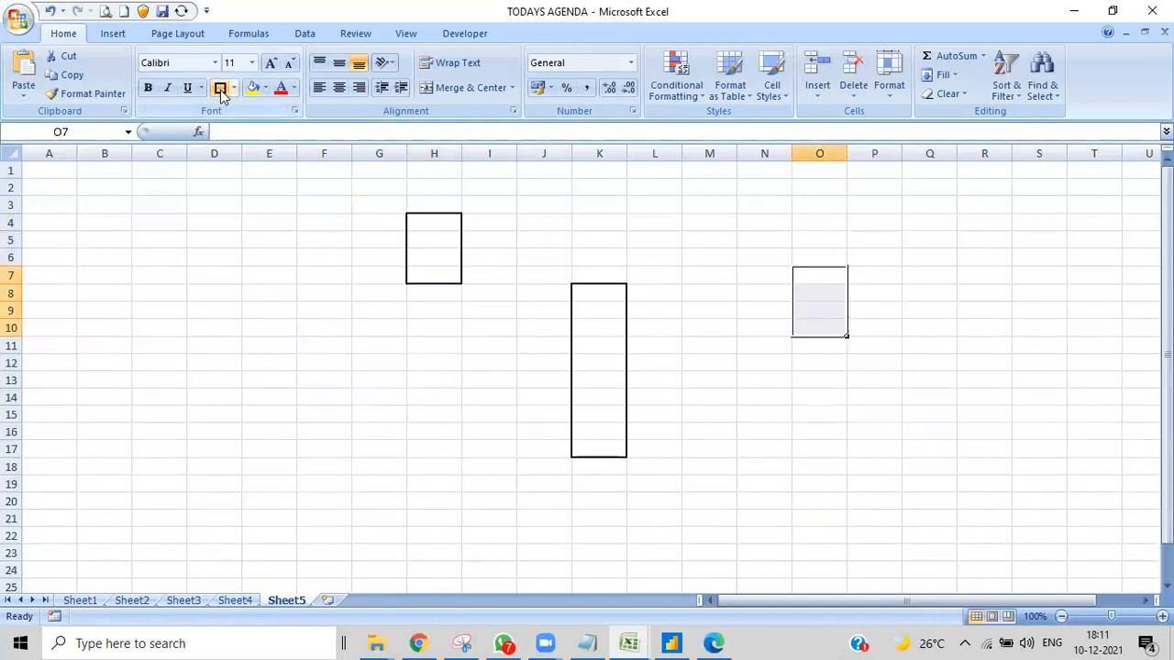
click(417, 260)
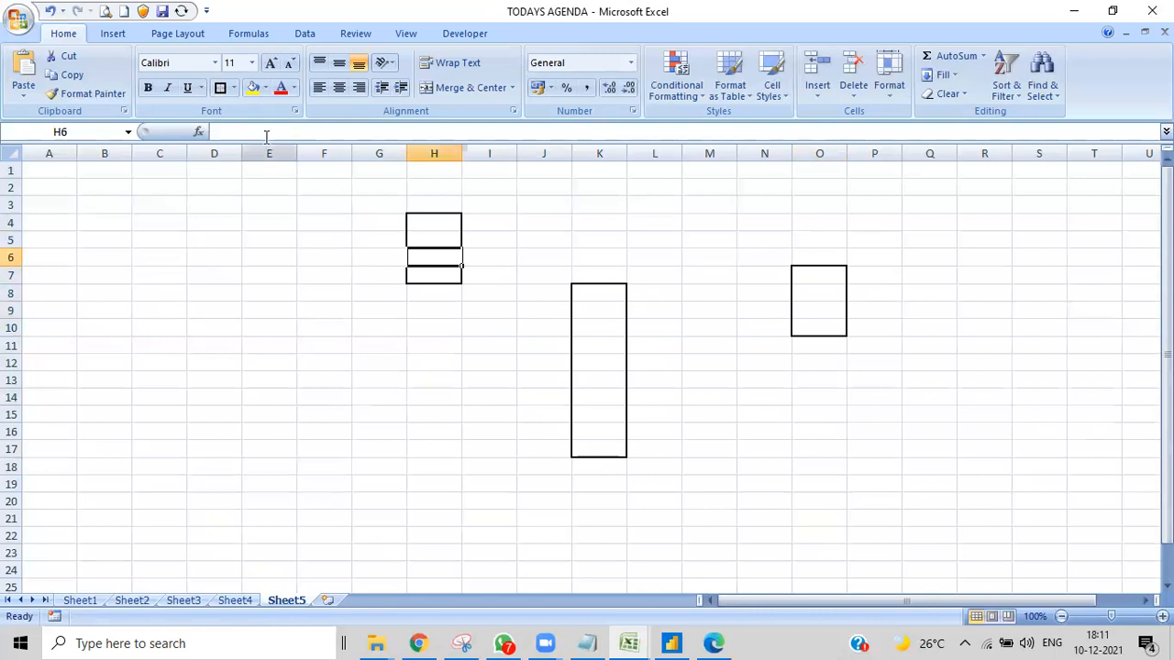
click(431, 294)
drag(385, 193, 495, 321)
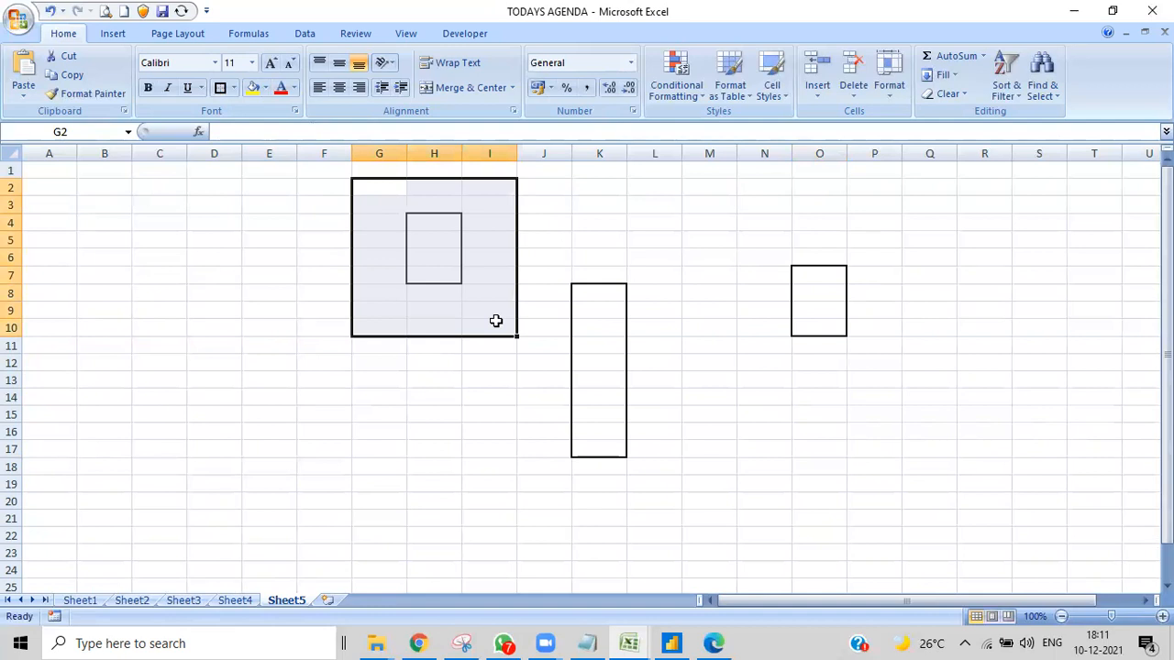
click(523, 403)
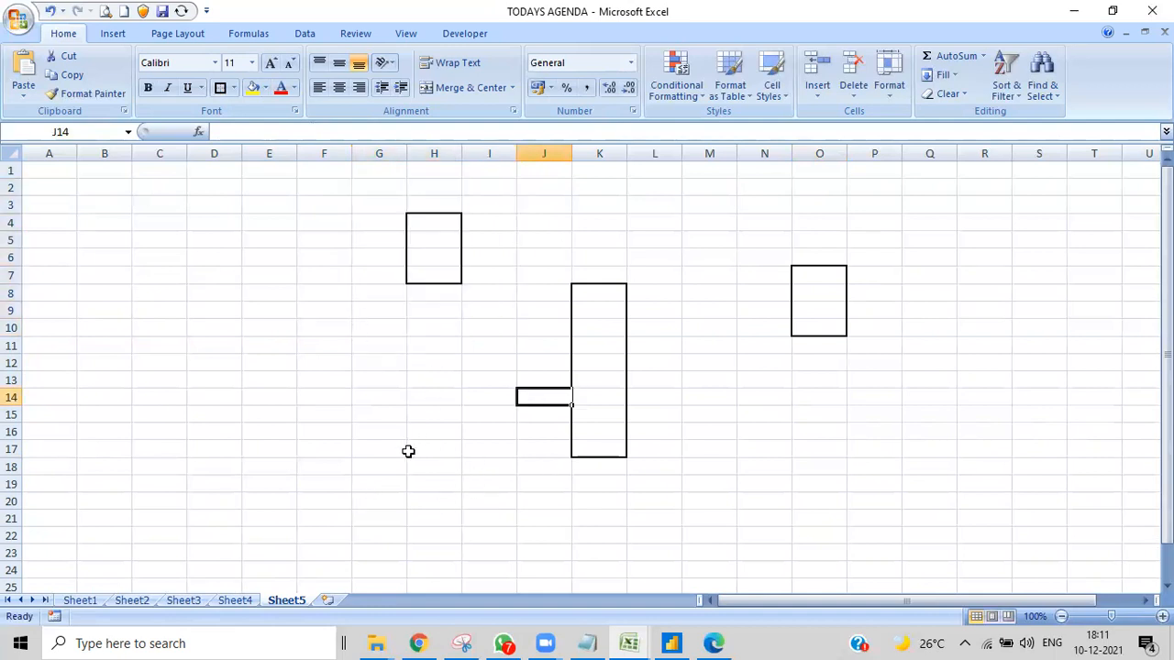
- Put thick box borders around three more dimension blocks, H18:H23, O18:O22 and L2:L4
drag(416, 461, 430, 547)
click(221, 87)
drag(833, 472, 839, 531)
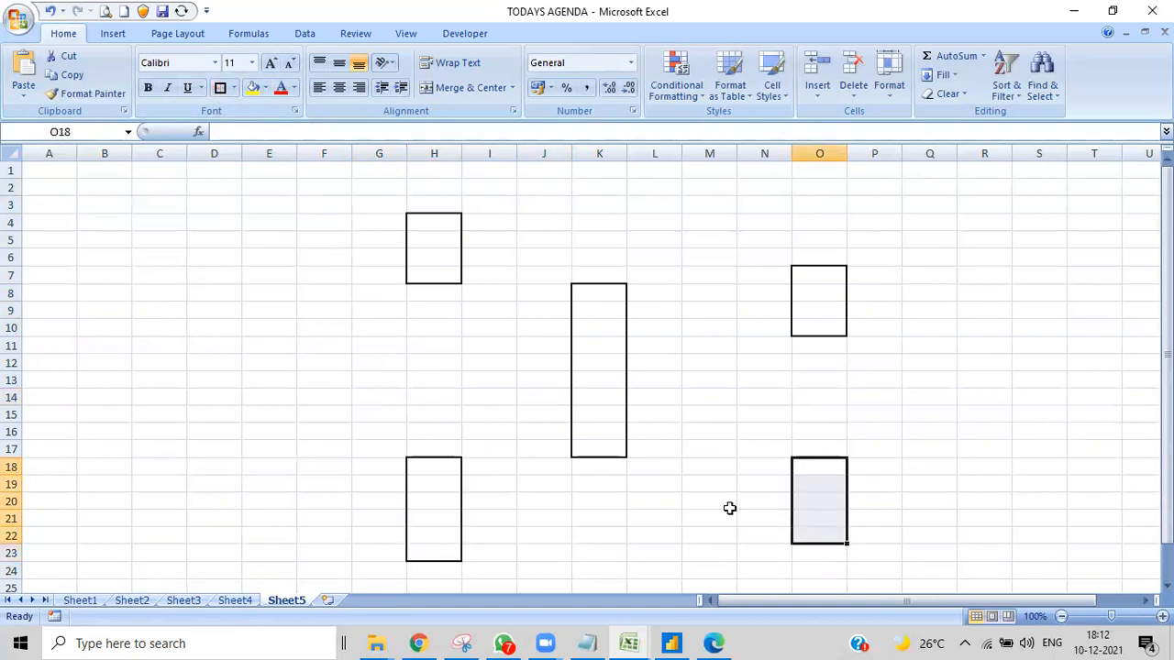
click(220, 87)
drag(649, 183, 650, 224)
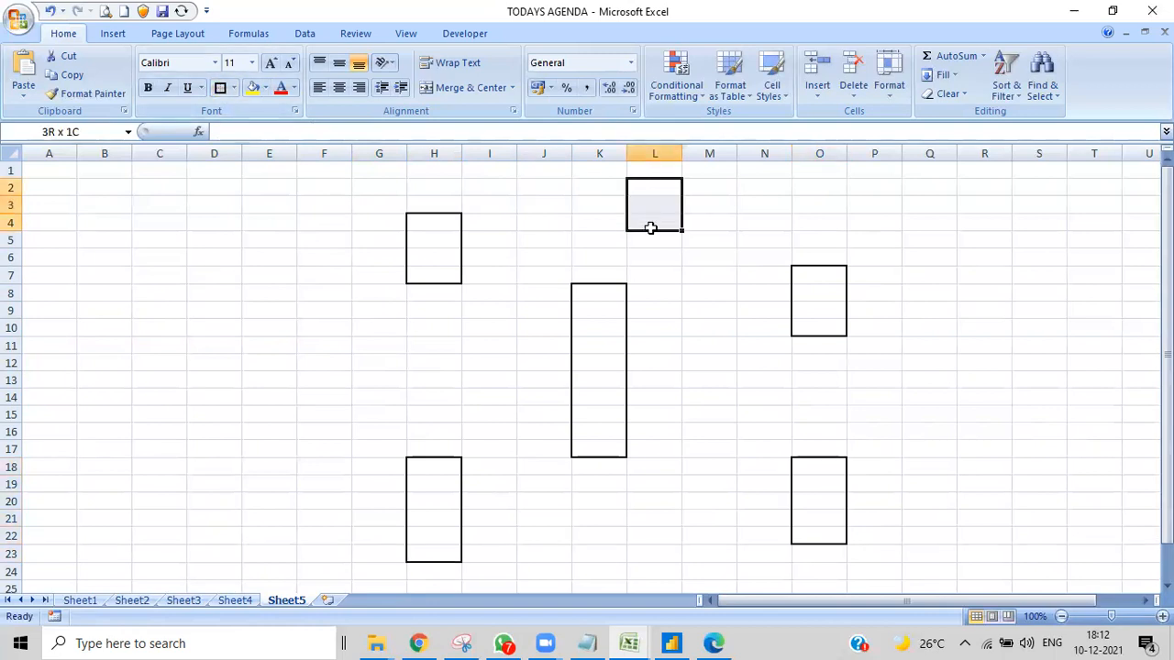
click(221, 91)
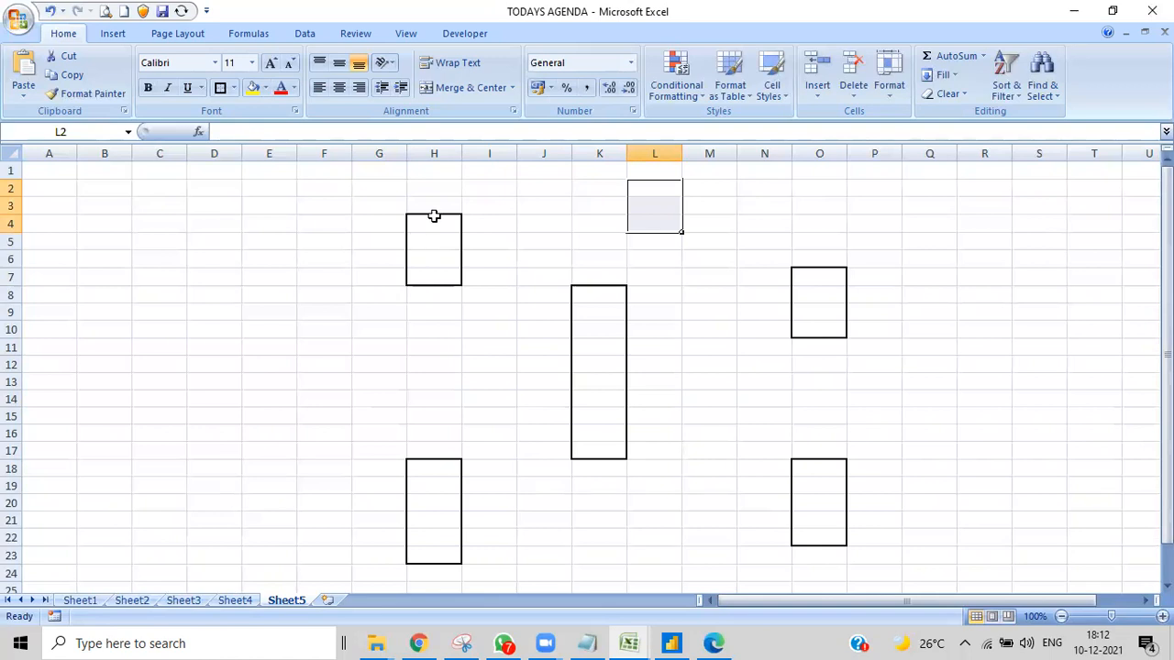
- Draw straight arrow connectors from the H4:H7 and L2:L4 blocks to the central K8:K17 block
click(114, 33)
click(179, 97)
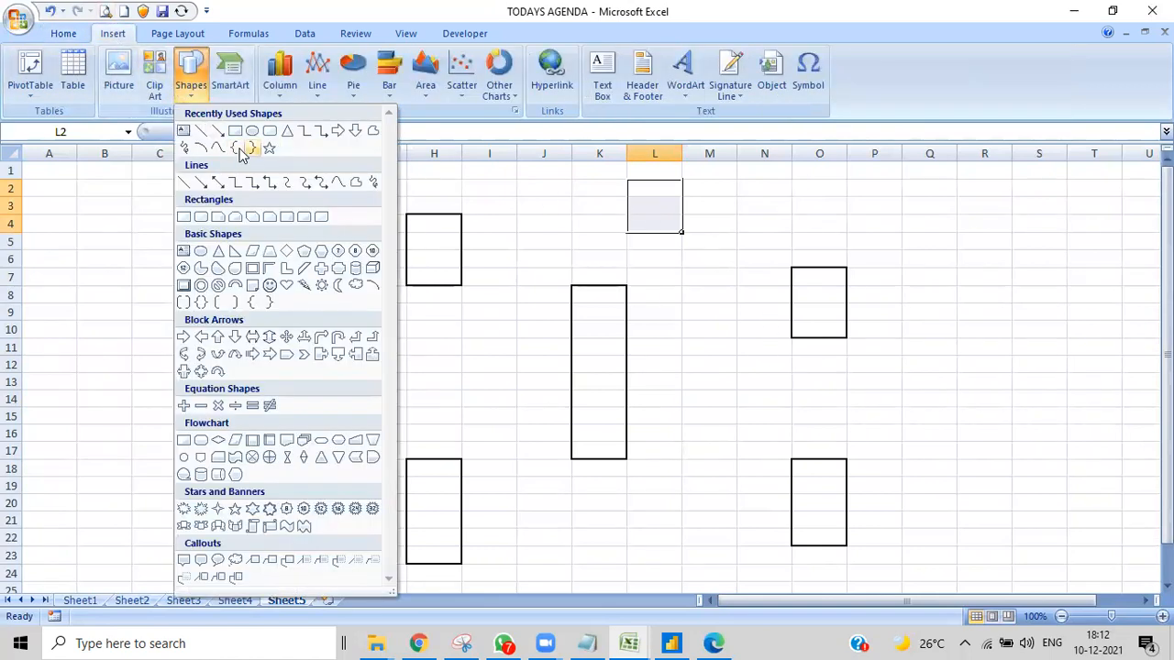
click(228, 140)
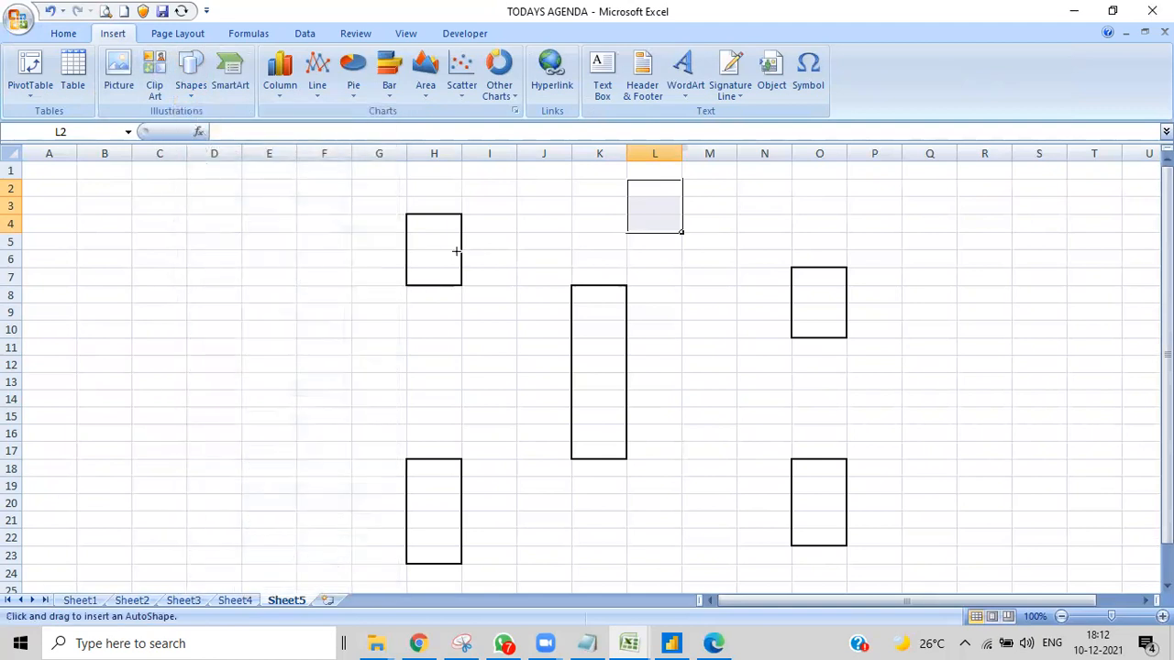
drag(461, 252, 571, 321)
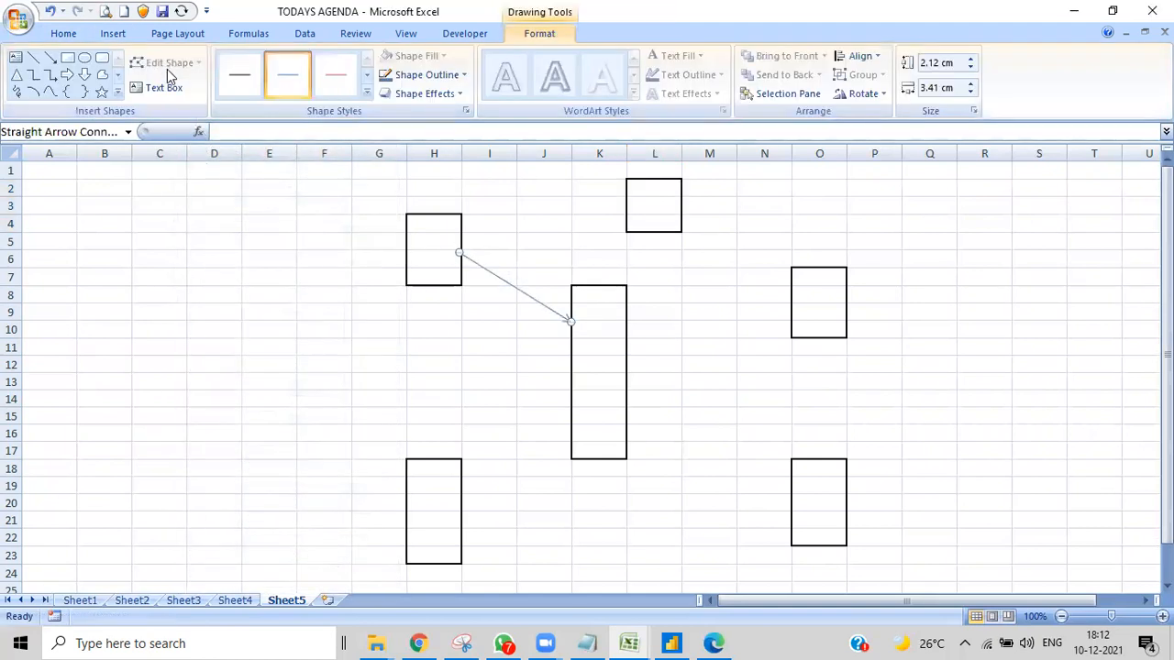
click(109, 36)
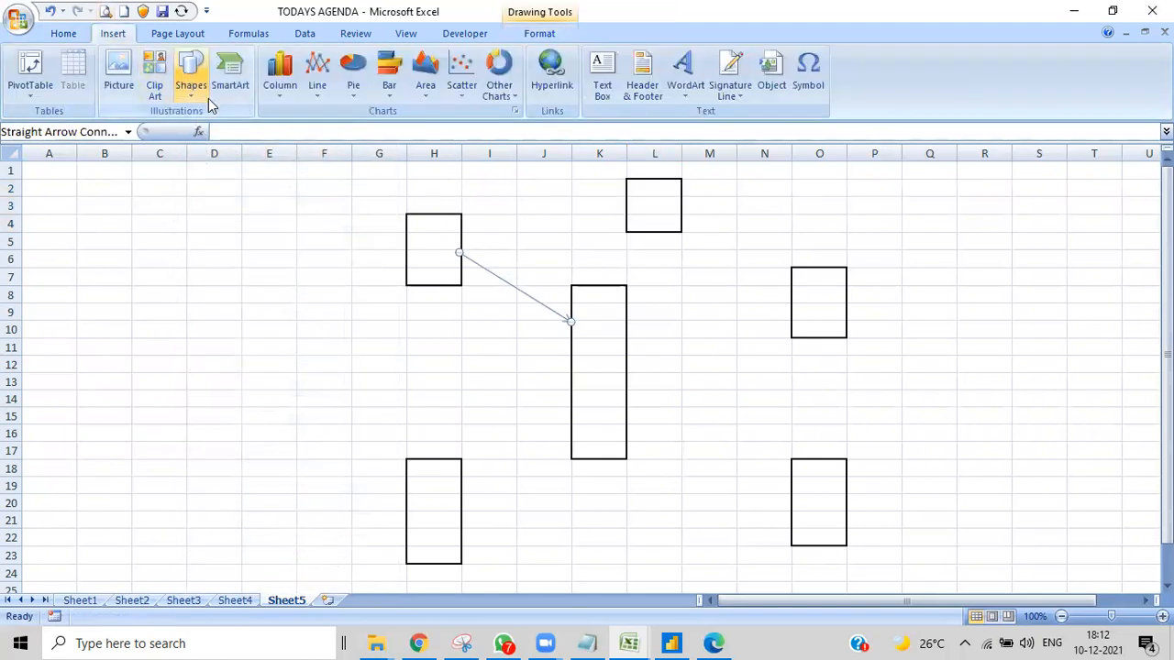
click(192, 87)
click(220, 139)
drag(636, 231, 609, 288)
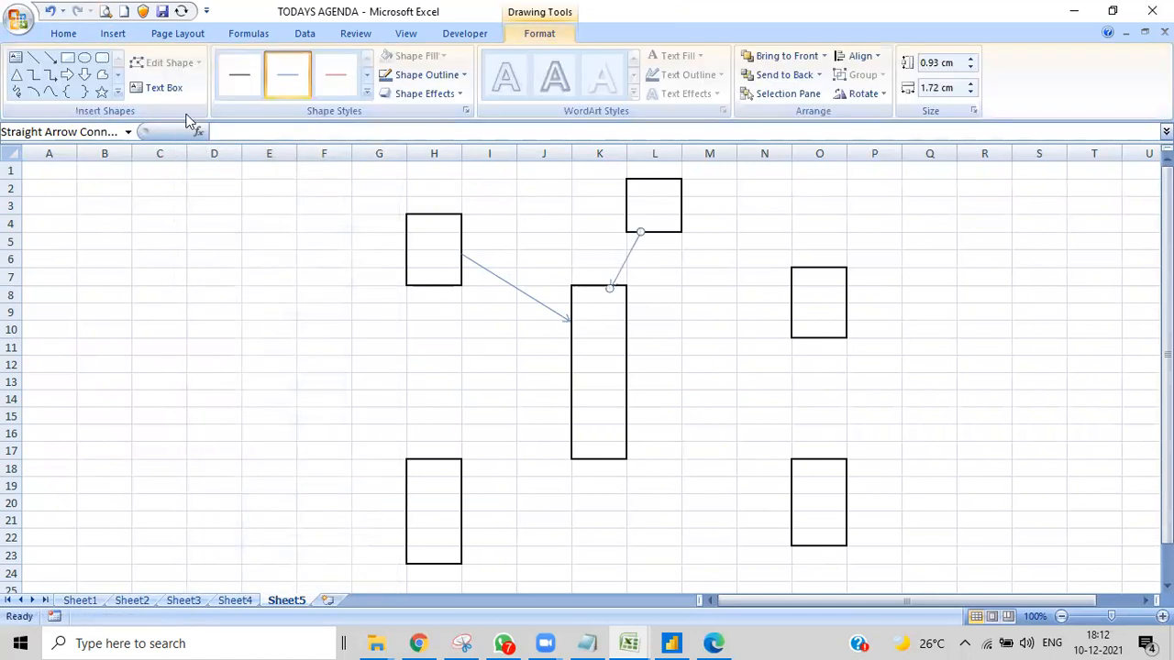
- Draw straight arrow connectors from the O7:O10 and H18:H23 blocks to the central K8:K17 block
click(111, 35)
click(190, 91)
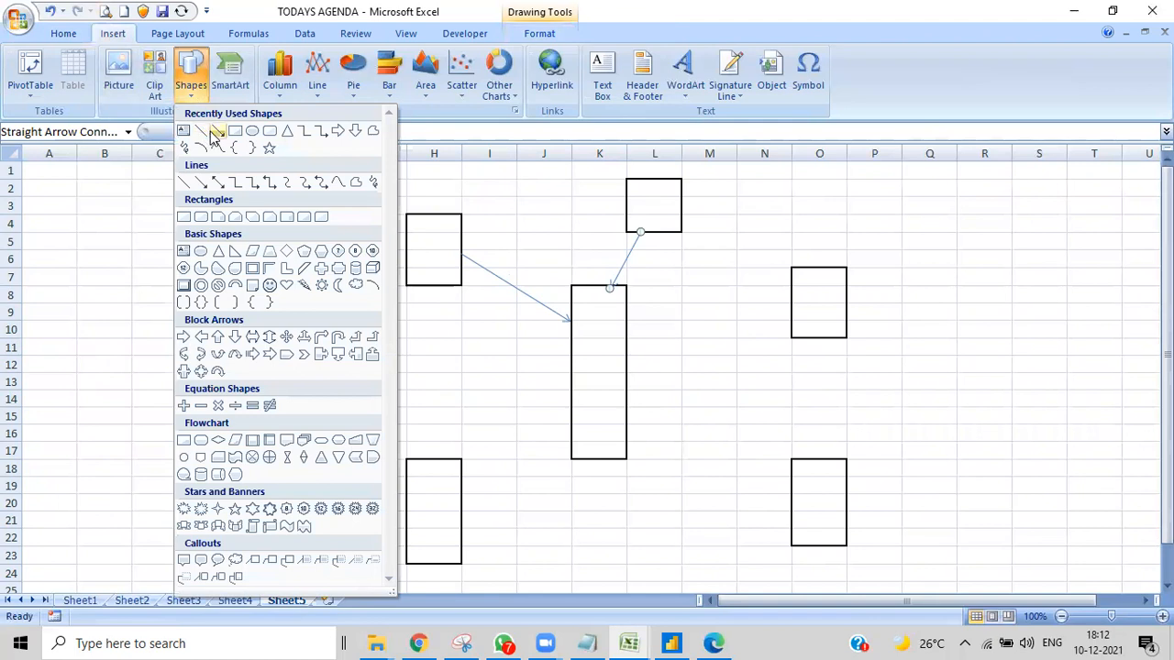
click(219, 131)
drag(792, 337, 634, 373)
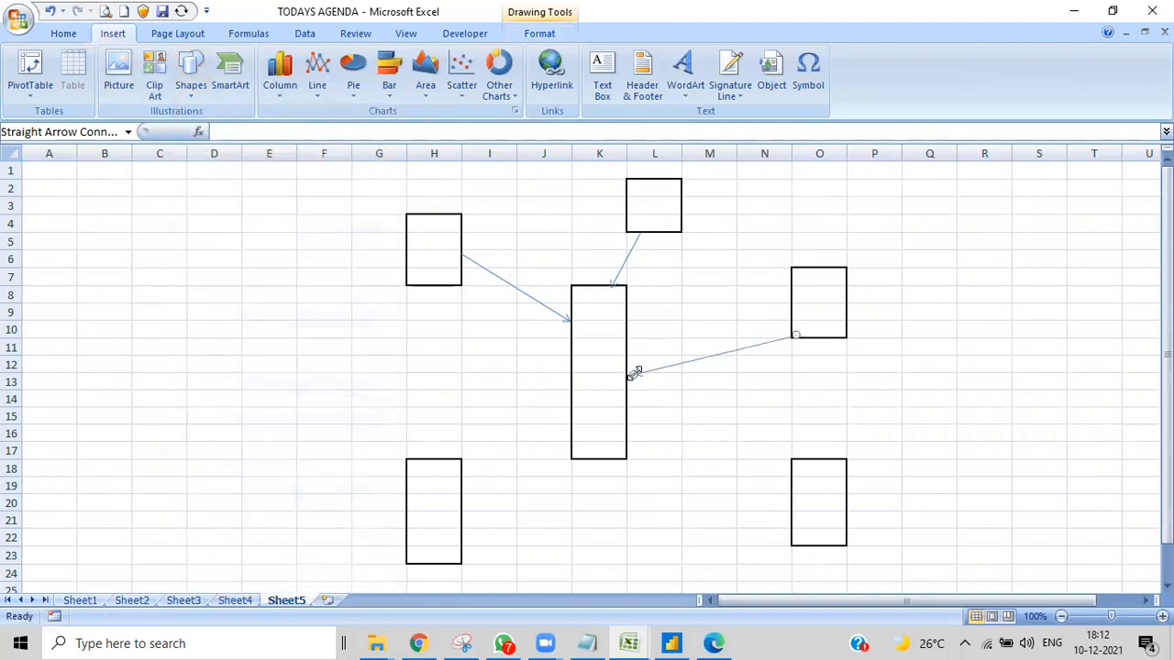
click(115, 35)
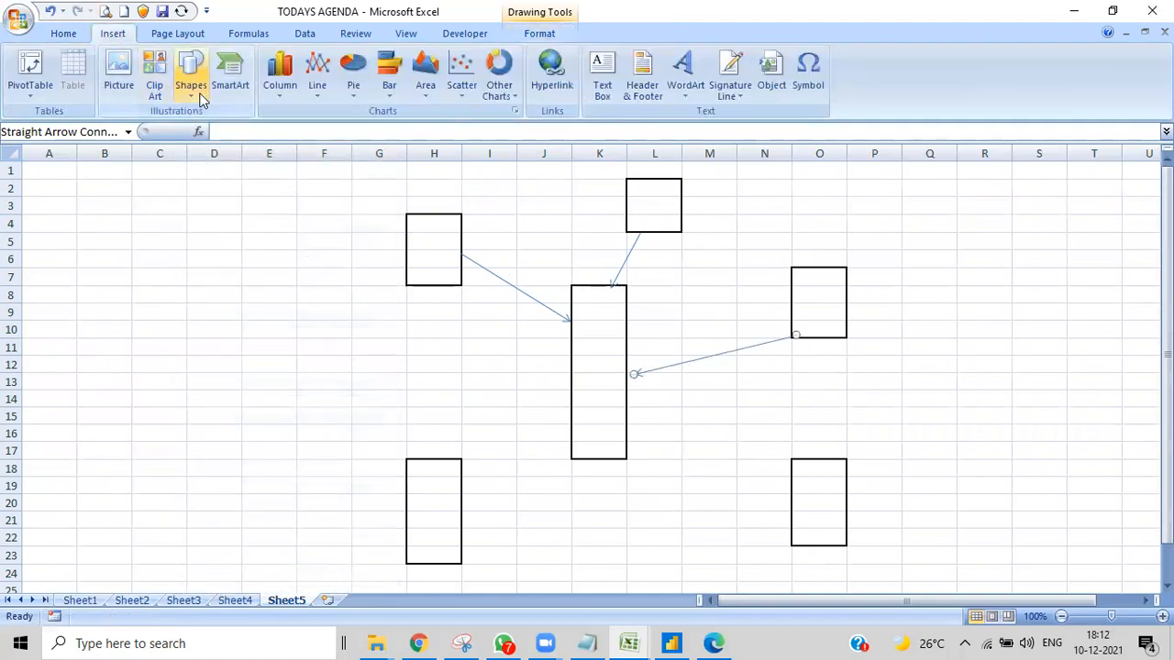
click(197, 96)
click(219, 131)
drag(461, 500, 561, 422)
drag(569, 422, 569, 422)
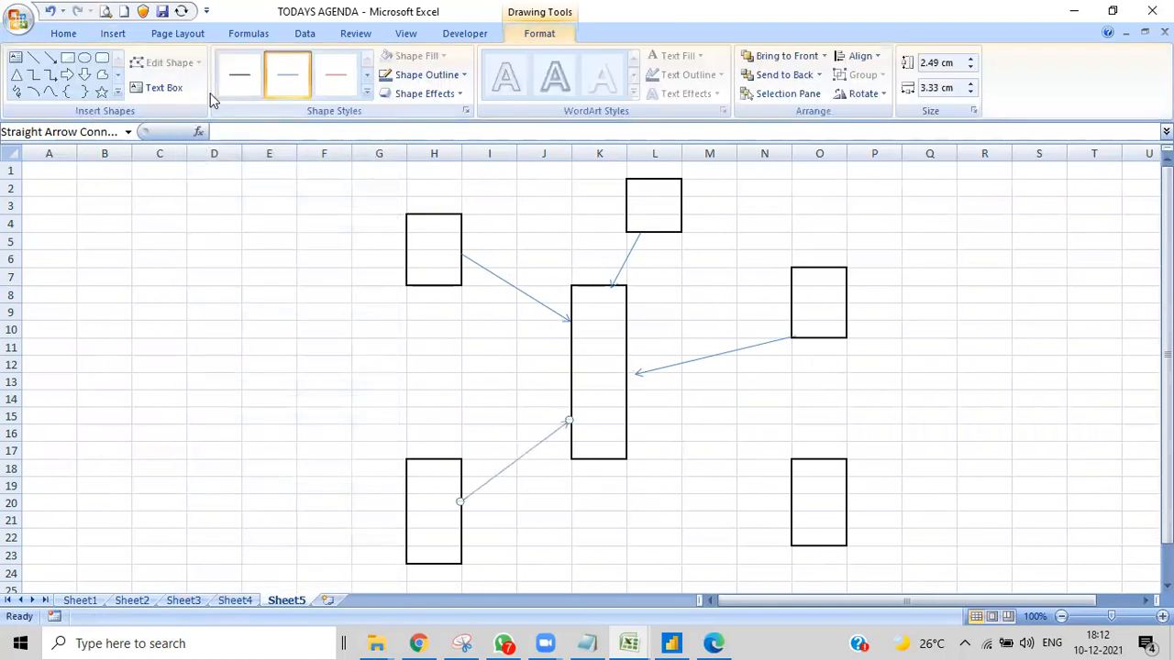
- Draw a straight arrow connector from the O18:O22 block to the central K8:K17 block
click(110, 32)
click(193, 96)
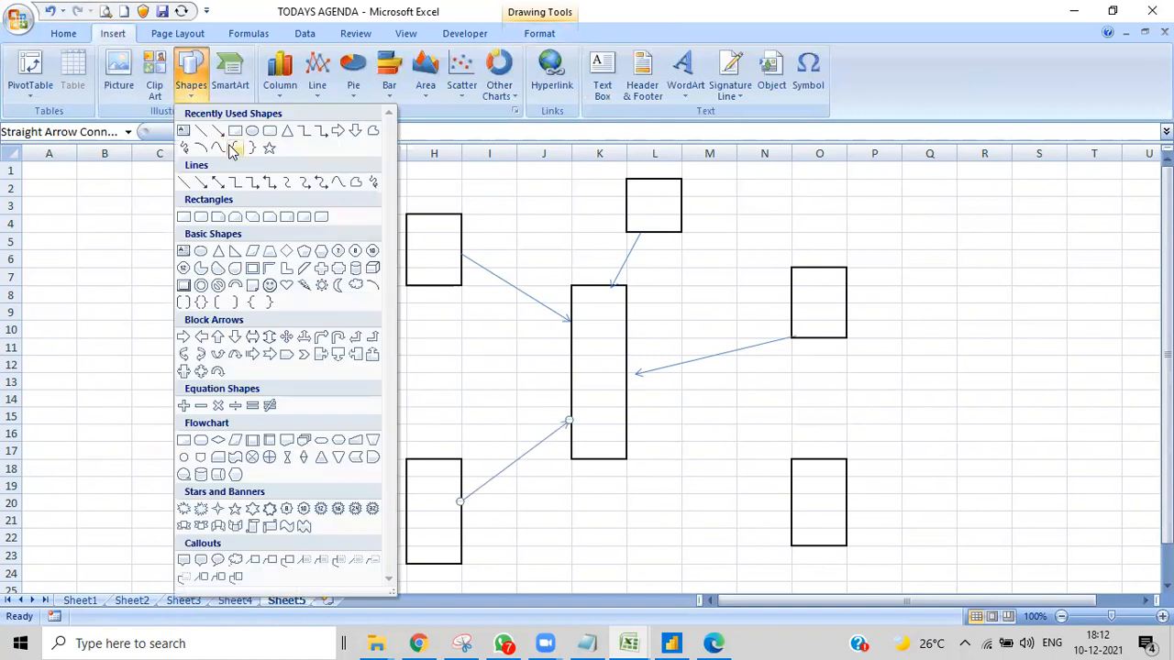
click(223, 131)
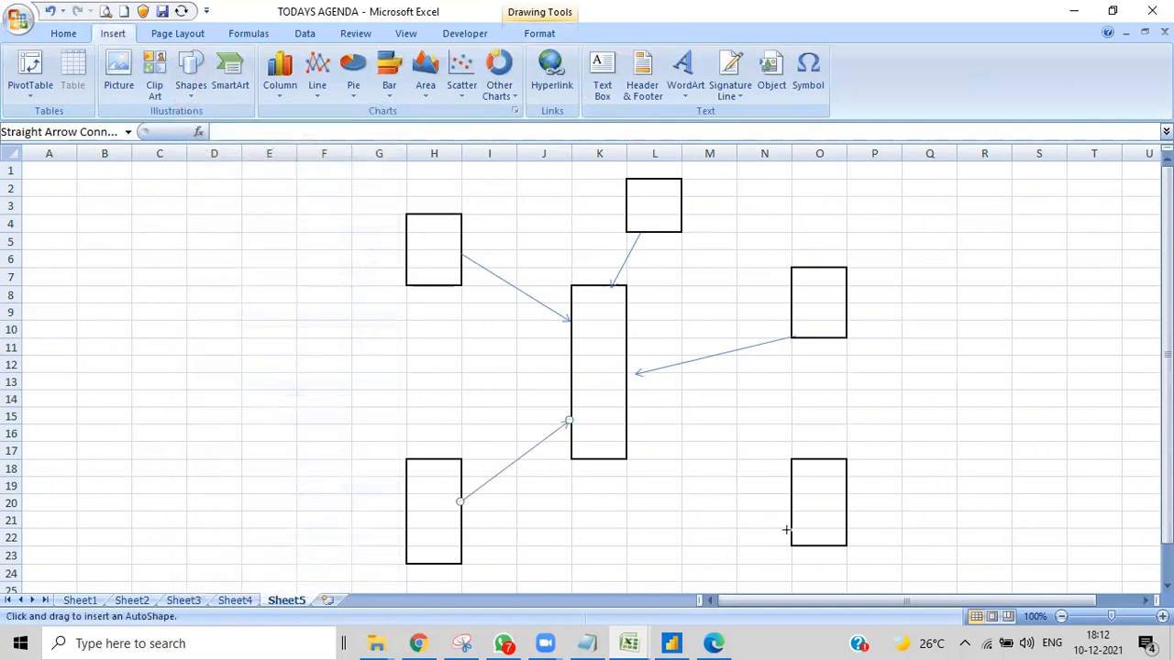
drag(787, 534, 625, 437)
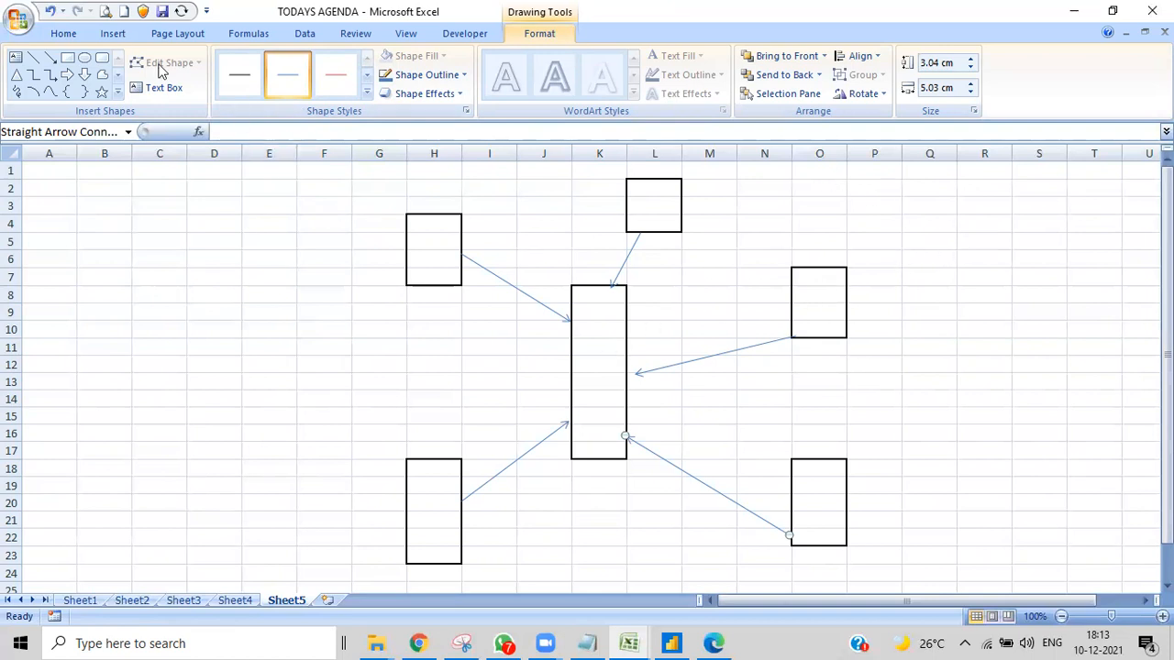
- Put thick box borders around two small outer blocks, Q6:Q7 and P3:P4, near the O7:O10 block
click(111, 33)
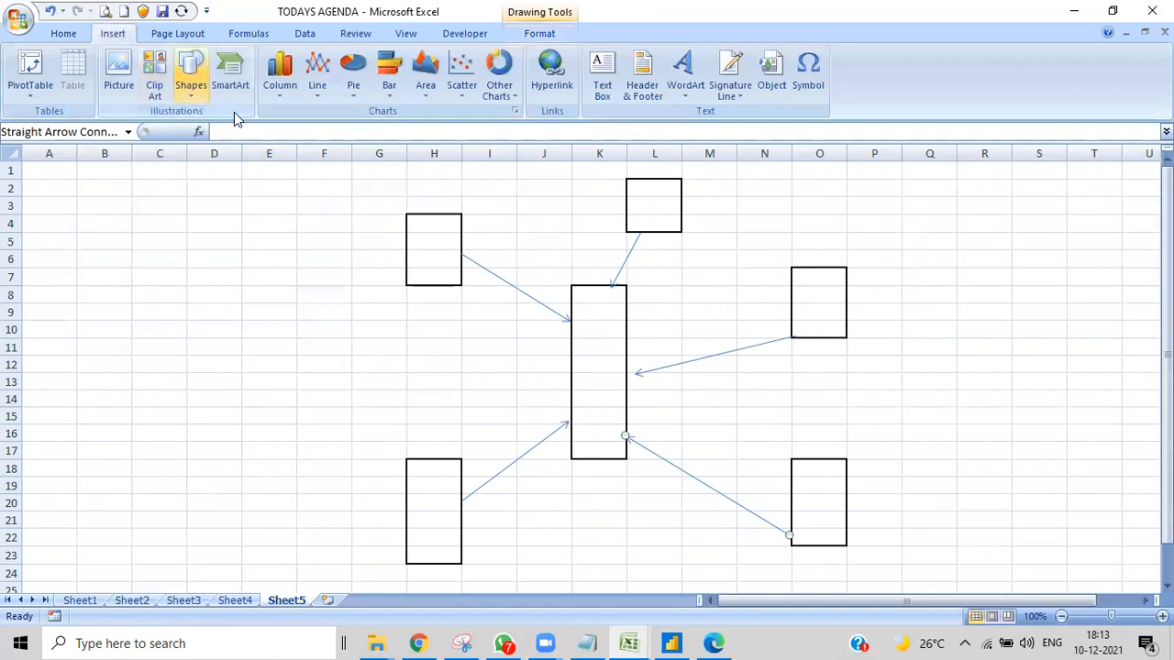
click(70, 36)
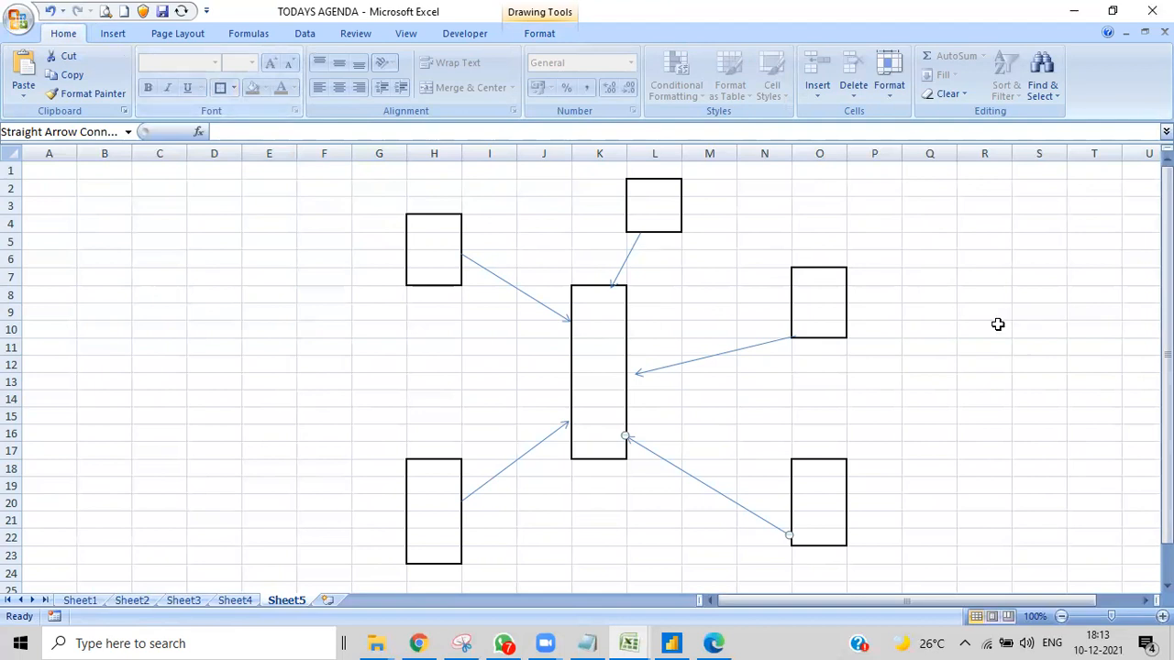
click(931, 310)
drag(918, 254, 915, 275)
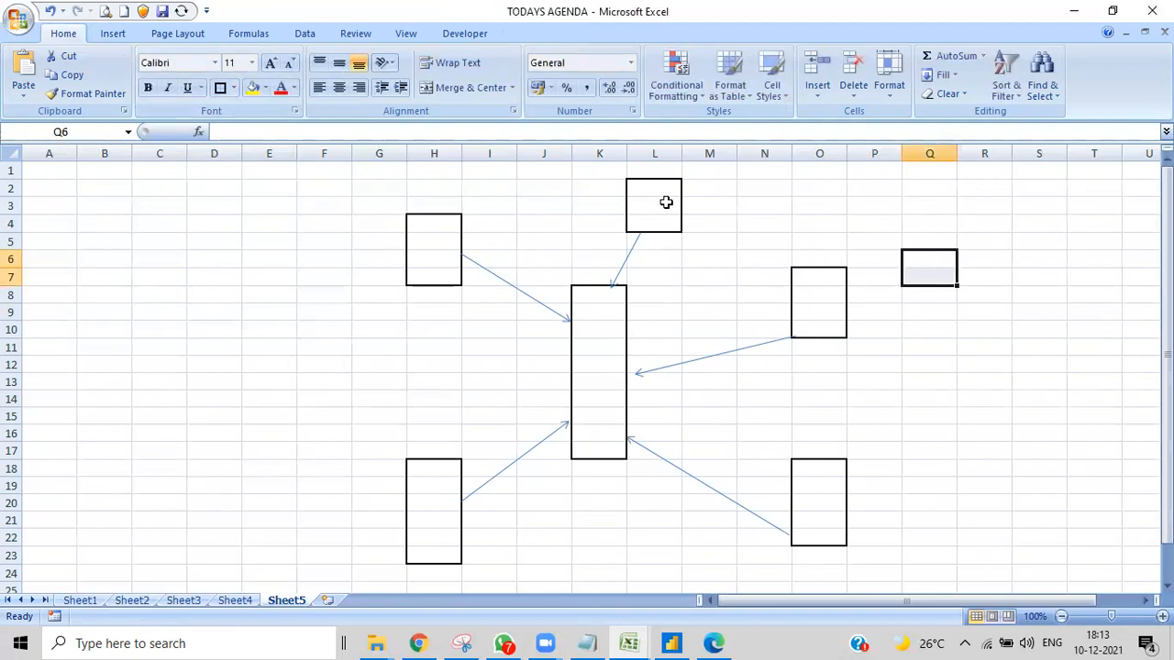
click(224, 90)
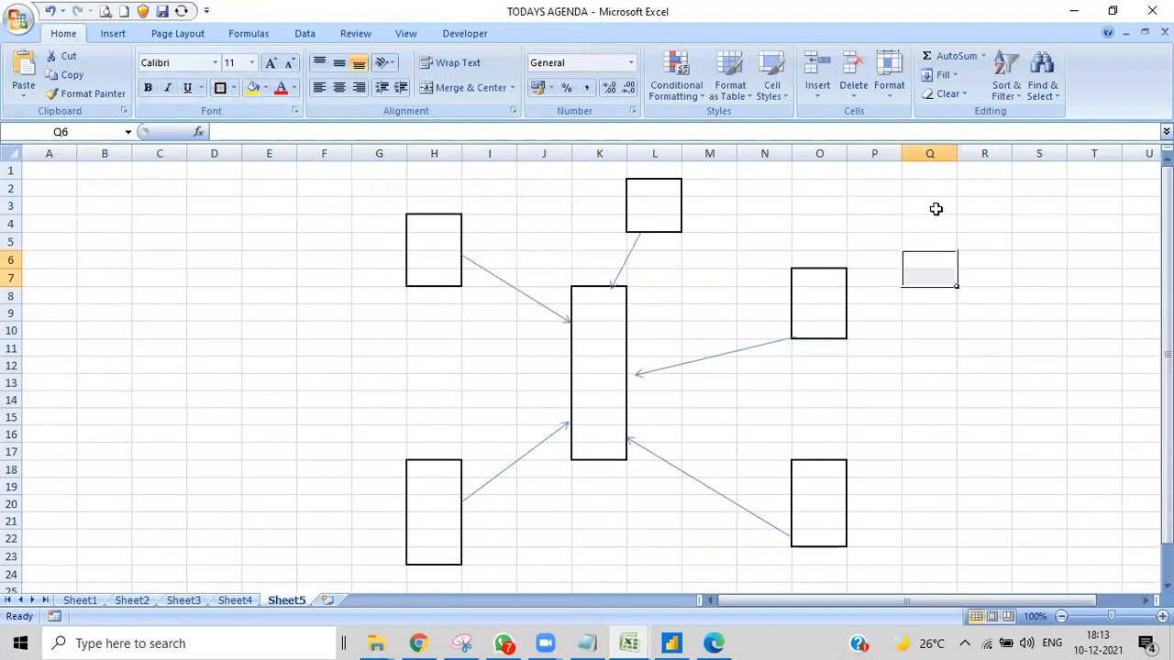
drag(855, 209, 855, 224)
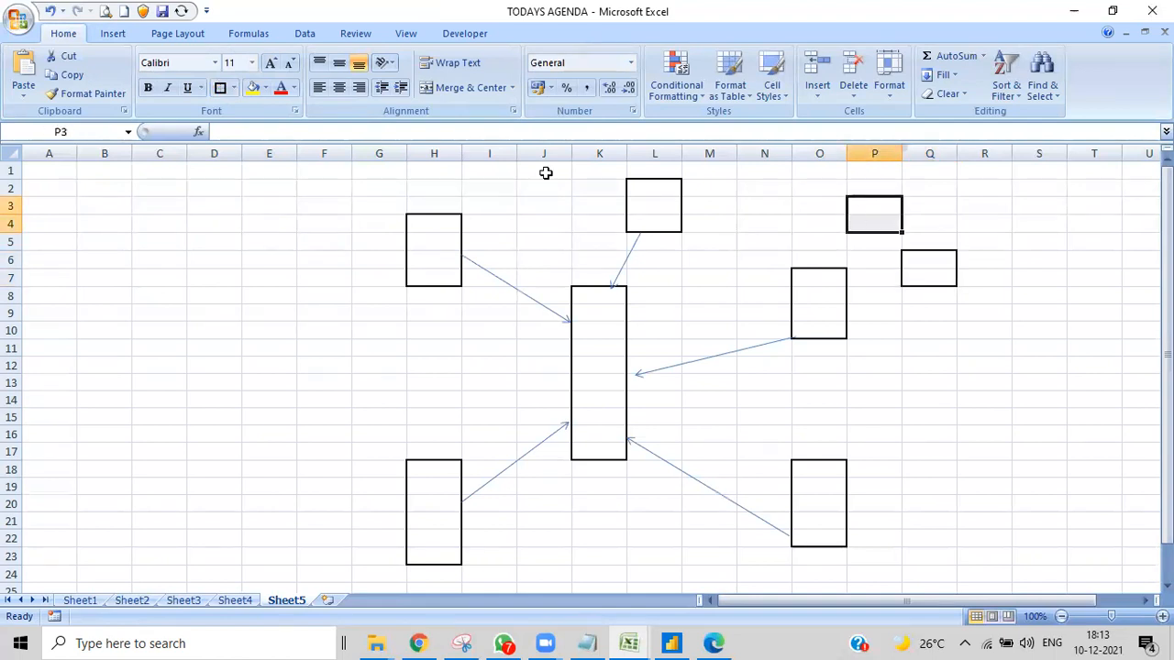
click(223, 90)
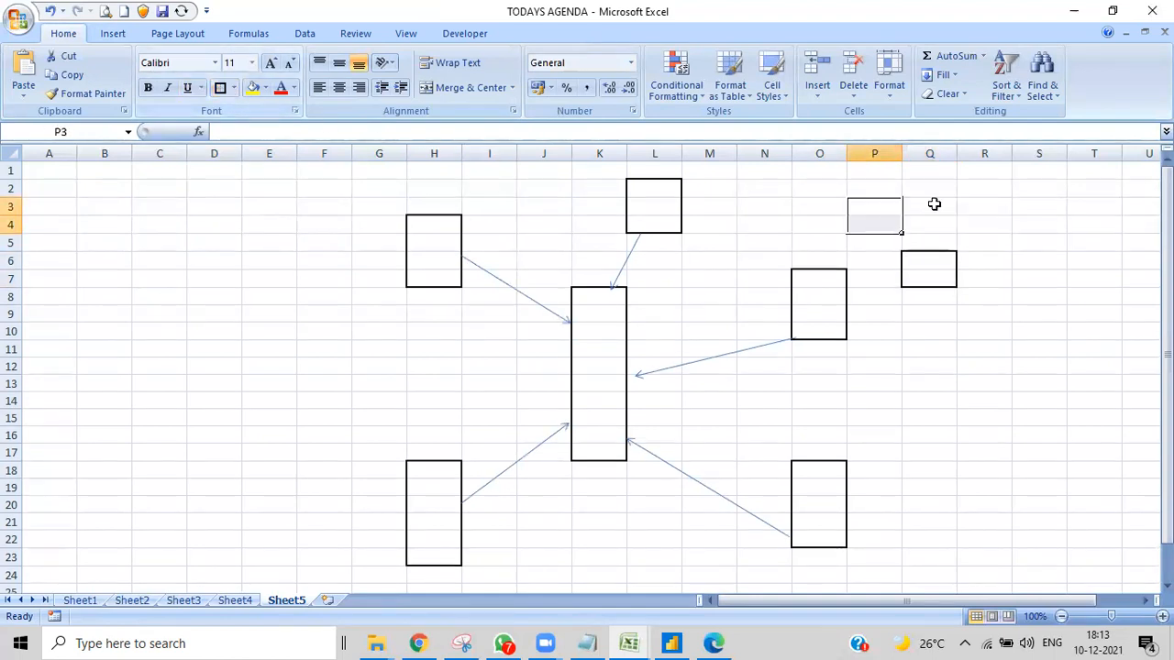
- Put thick box borders around two small outer blocks near H18:H23, one at J24:J25 and one at F20:F21
drag(329, 557, 329, 576)
drag(533, 578, 532, 592)
click(220, 87)
drag(322, 501, 322, 525)
click(222, 87)
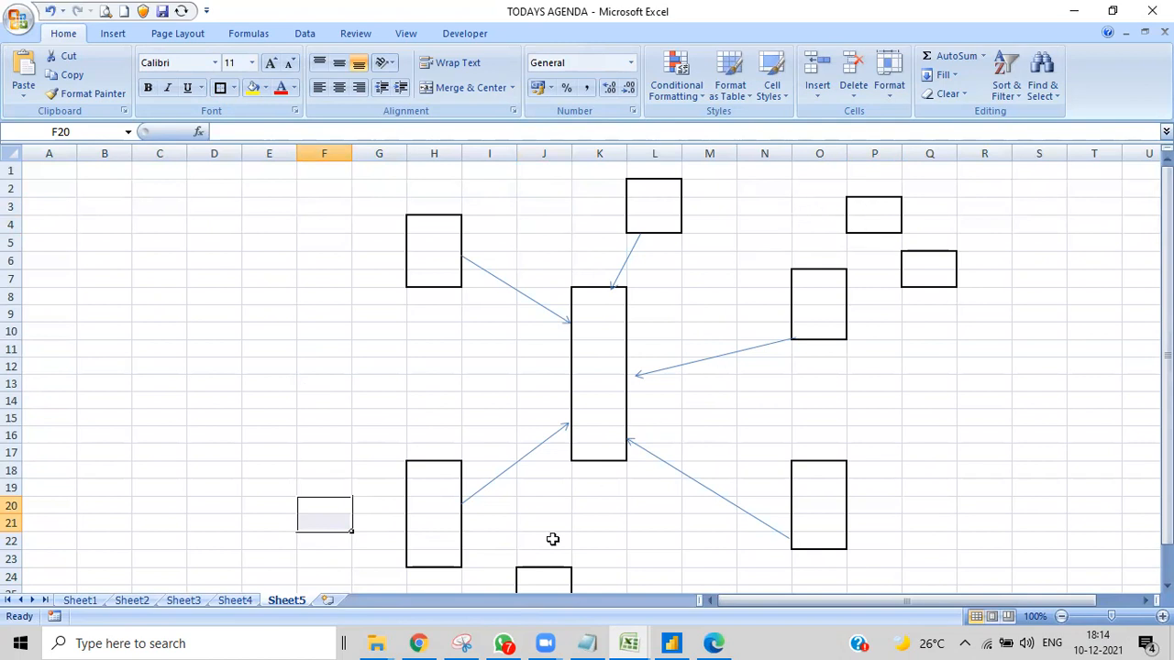
- Draw straight arrow connectors from the small F20:F21 and J24:J25 blocks to the H18:H23 block
click(110, 35)
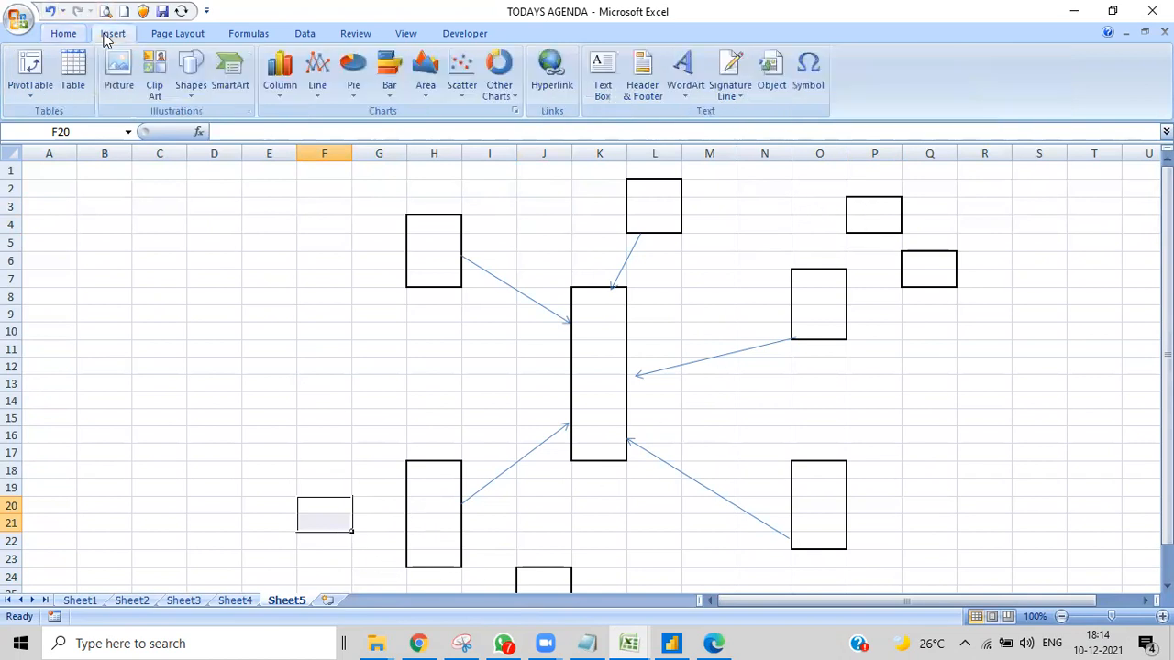
click(192, 94)
click(220, 129)
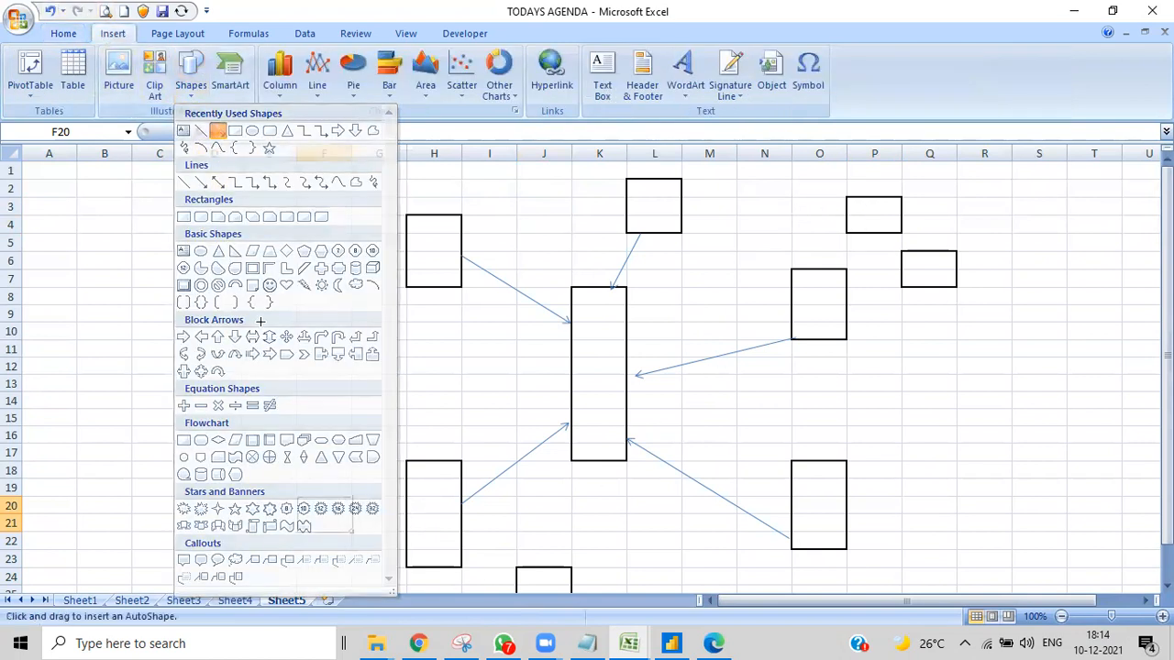
drag(354, 517, 408, 510)
click(115, 35)
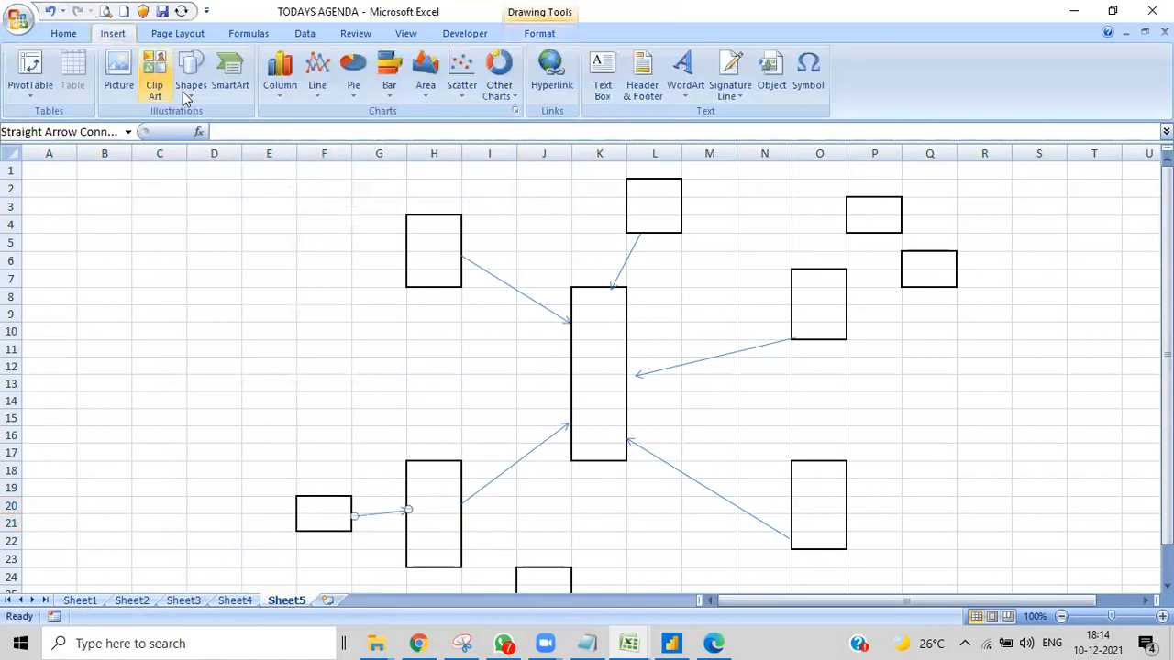
click(188, 101)
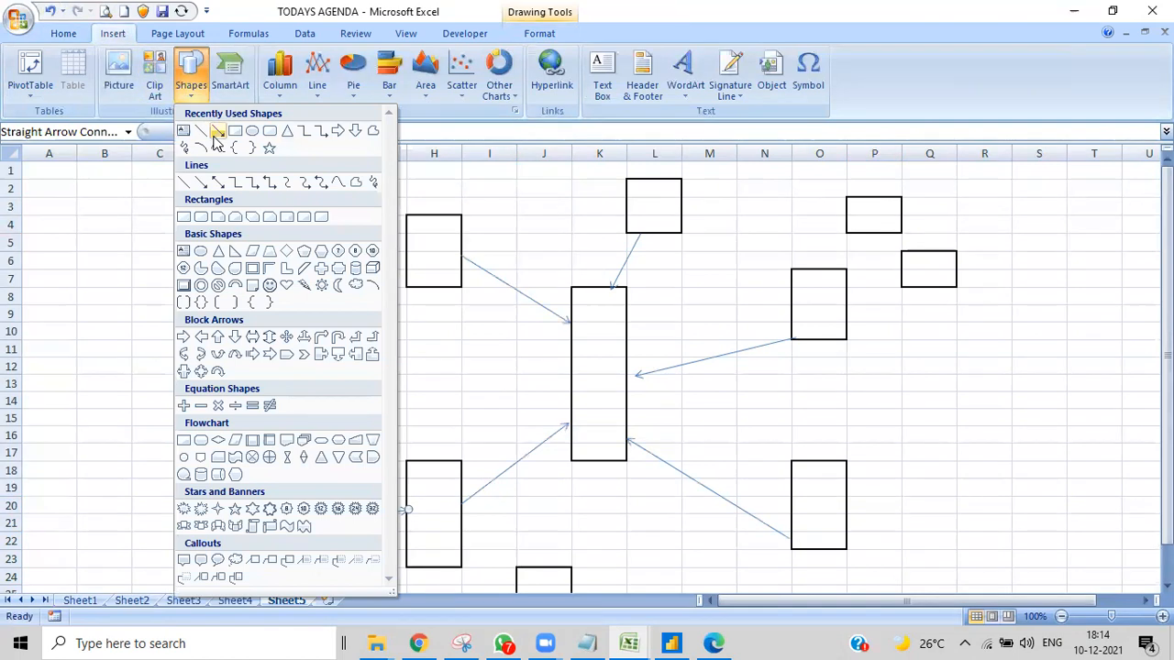
click(220, 128)
drag(517, 587, 458, 539)
- Draw straight arrow connectors from the small P3:P4 and Q6:Q7 blocks to the O7:O10 block
click(114, 33)
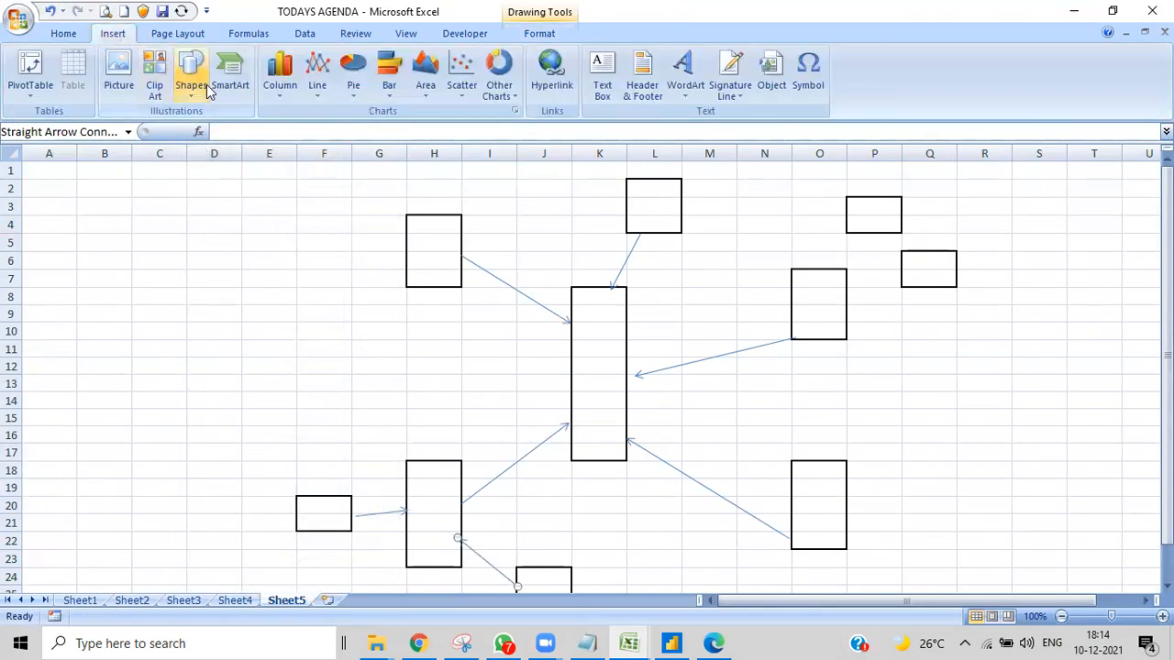
click(191, 74)
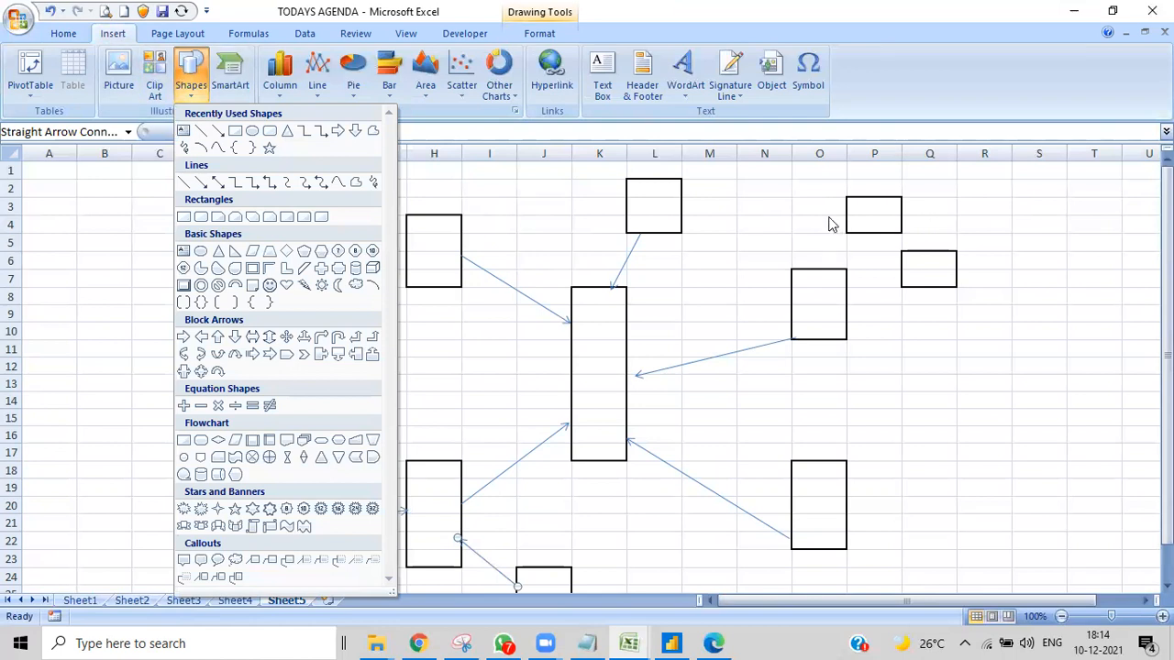
click(216, 130)
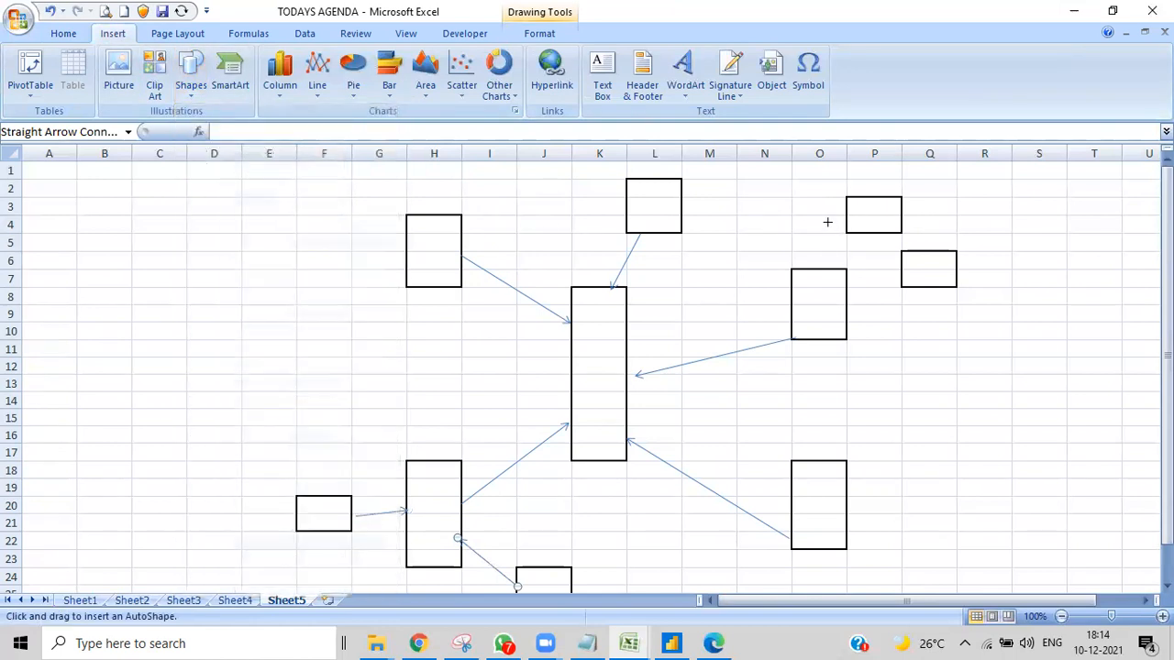
drag(857, 232, 824, 264)
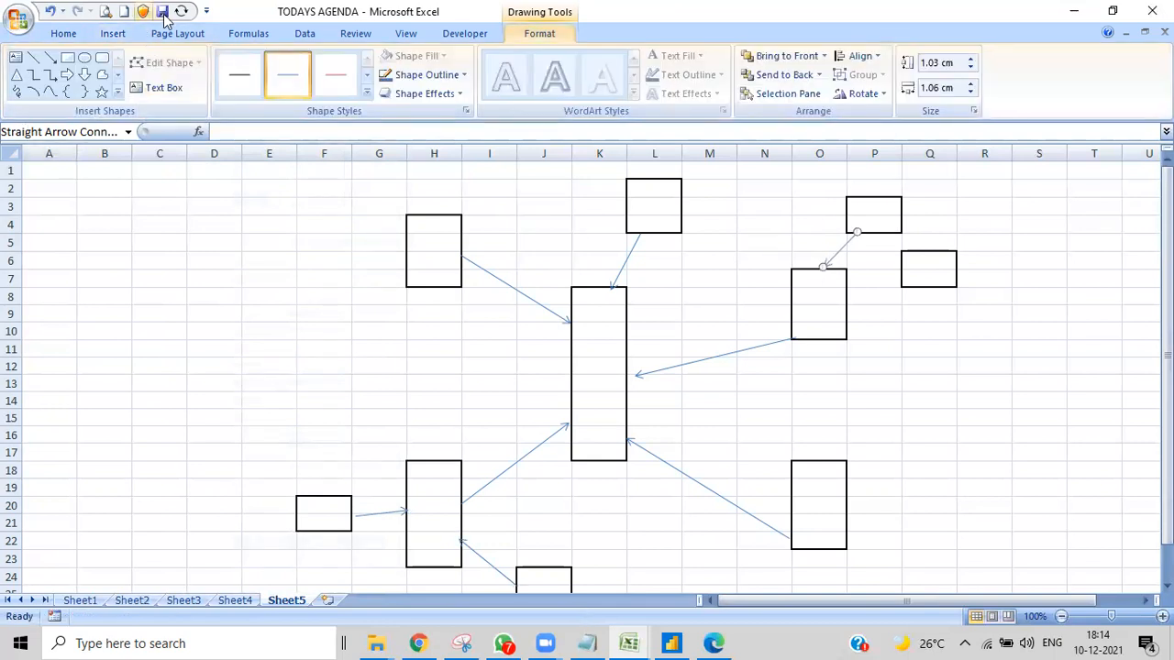
click(113, 33)
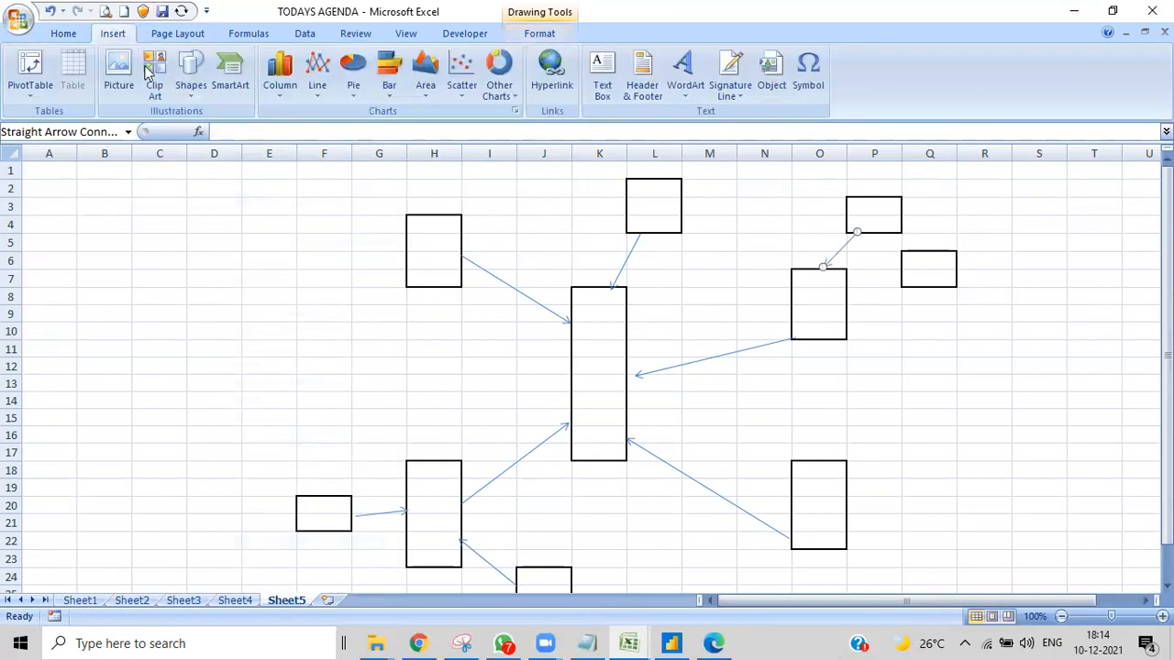
click(192, 78)
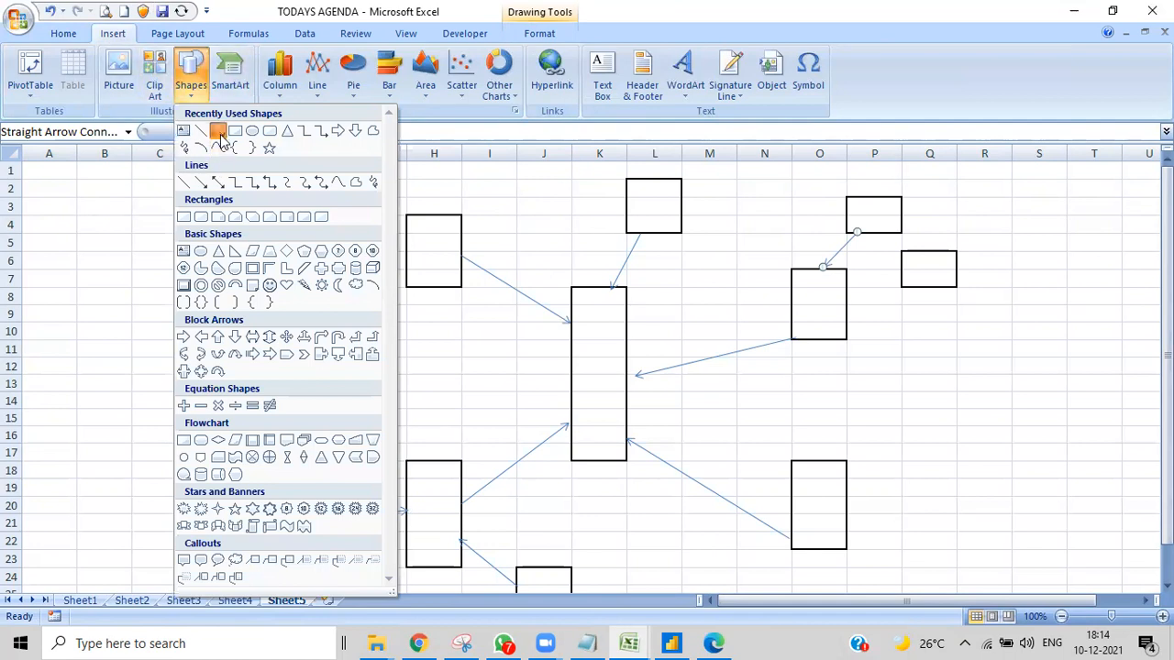
click(219, 130)
mouse_move(904, 276)
mouse_down()
mouse_move(834, 296)
mouse_move(852, 299)
mouse_up()
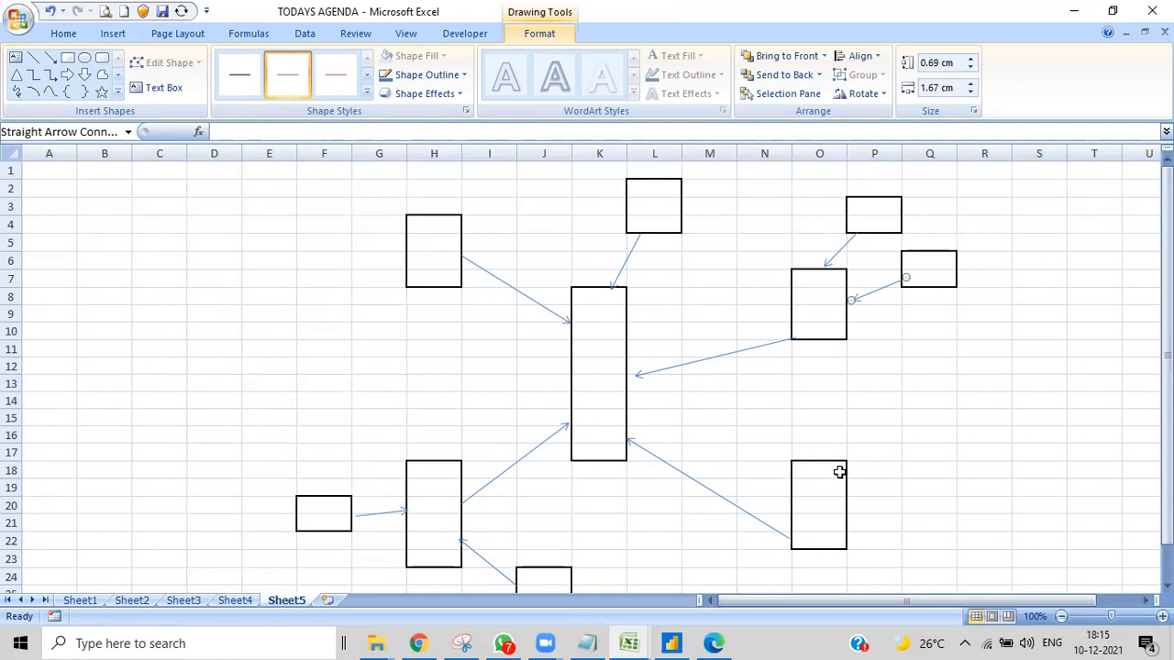
- Add a new worksheet and put thick box borders around three tall central blocks, F8:F16, J8:J17 and O8:O17
click(327, 600)
drag(326, 292, 335, 433)
click(220, 87)
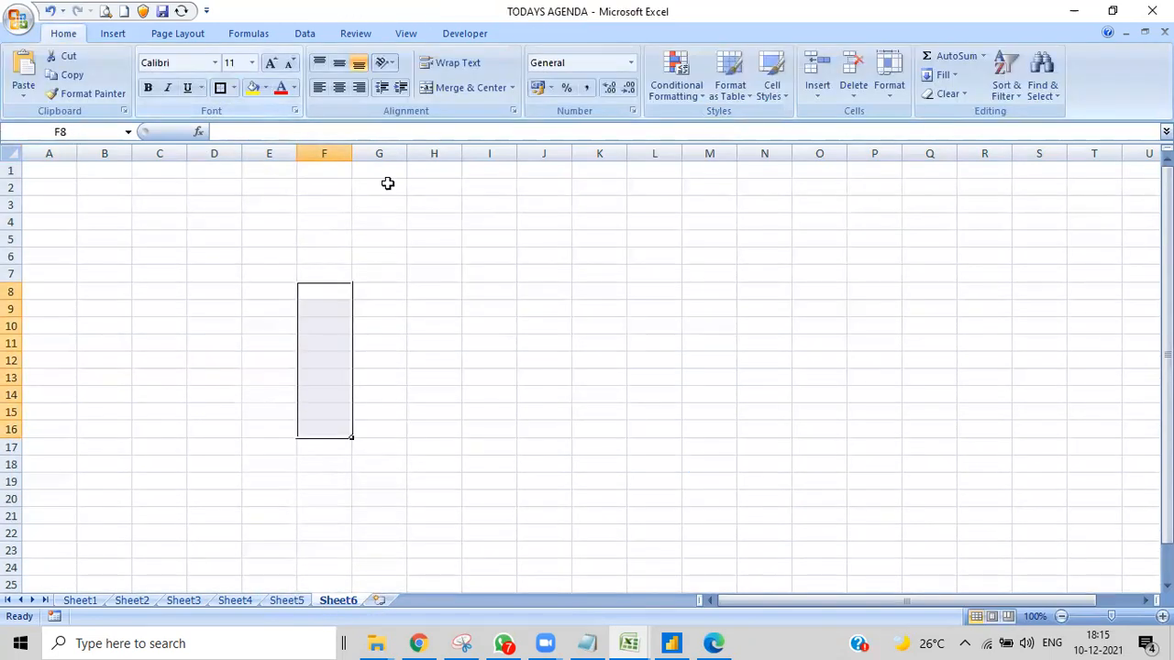
drag(534, 296, 557, 450)
click(220, 88)
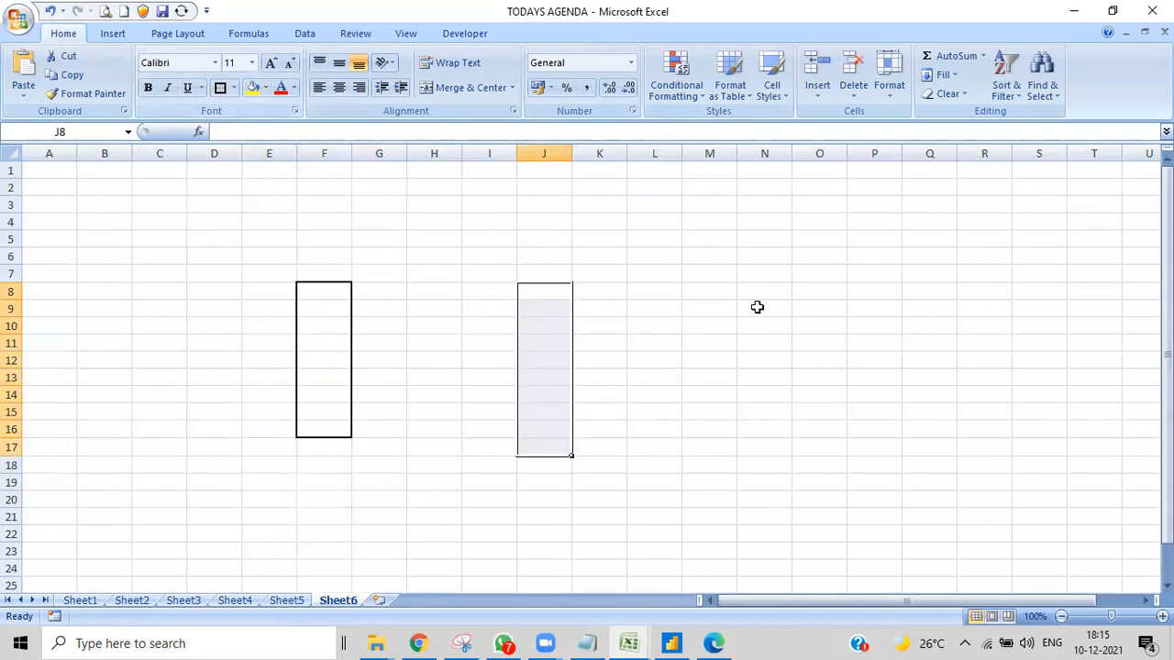
drag(823, 300, 799, 450)
click(220, 88)
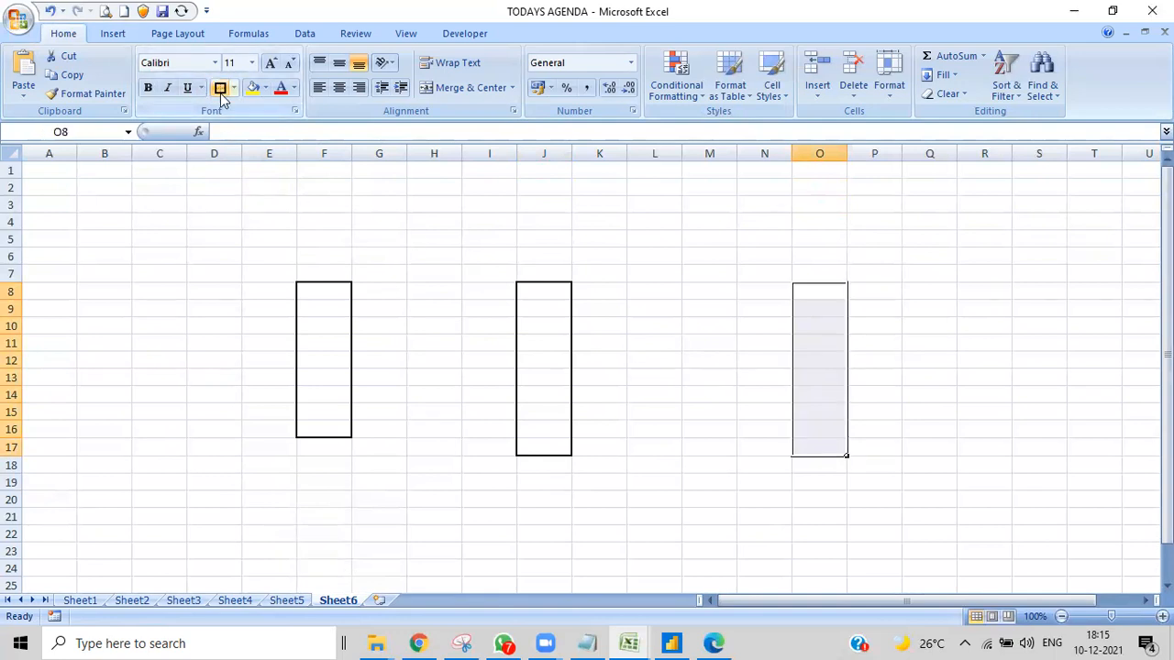
- Put thick box borders around four outer blocks near F8:F16, at D3:E5, H2:H4, C18:D20 and B8:B12
drag(240, 205, 251, 235)
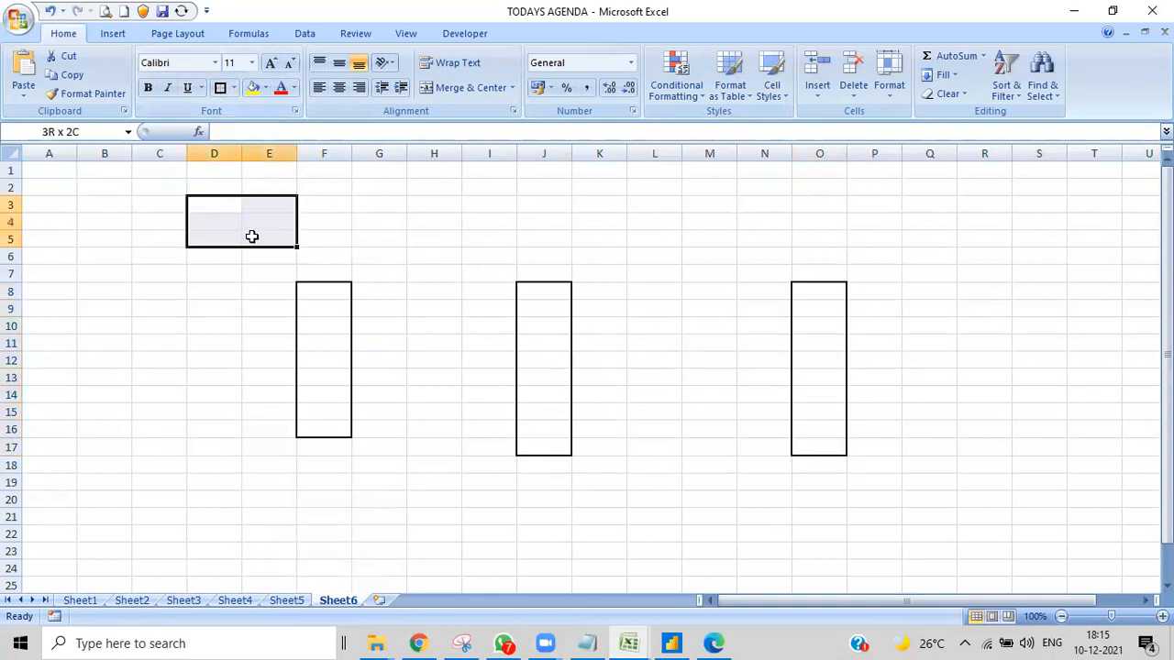
click(221, 89)
drag(424, 183, 441, 223)
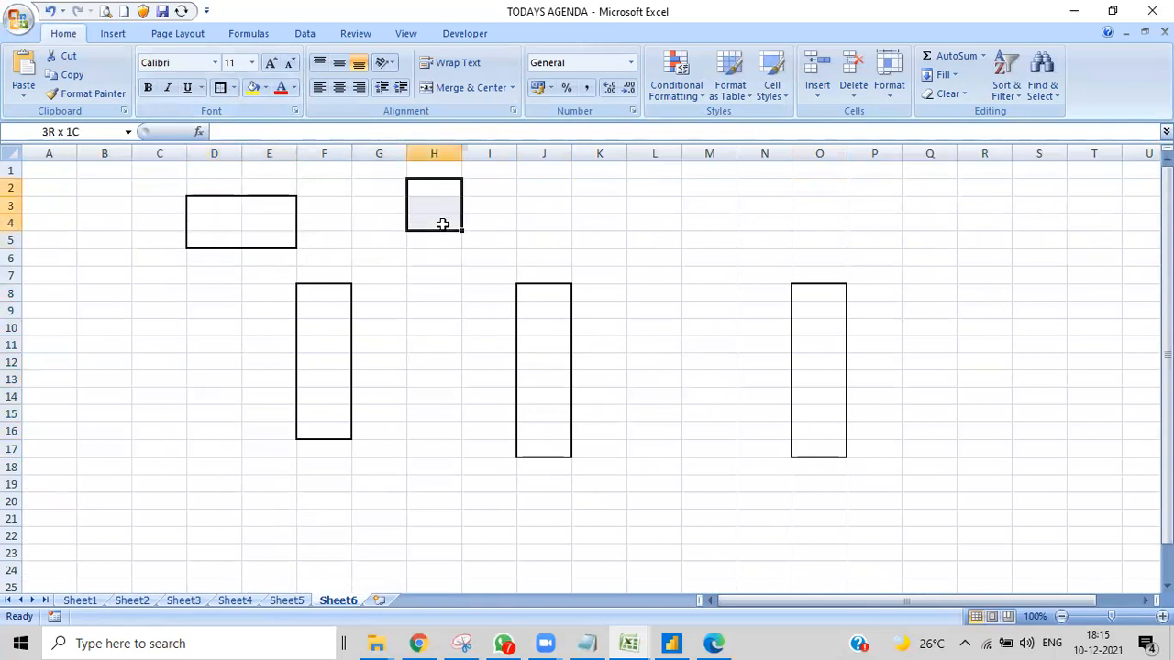
click(220, 88)
drag(175, 472, 189, 501)
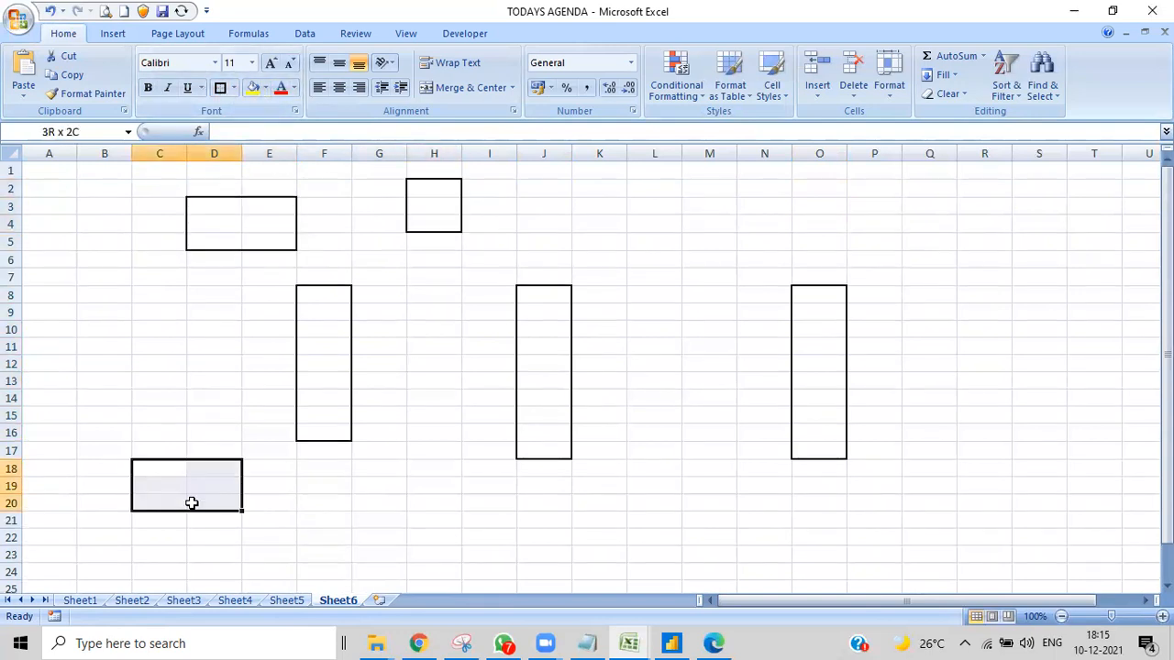
click(220, 88)
drag(105, 292, 117, 367)
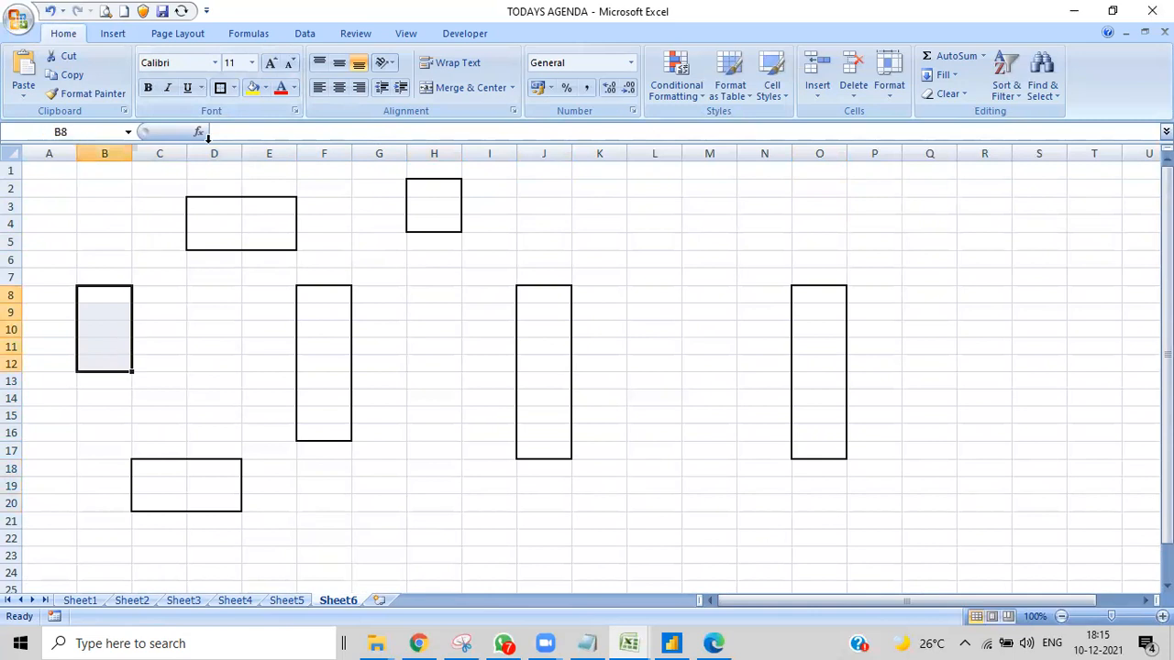
click(220, 88)
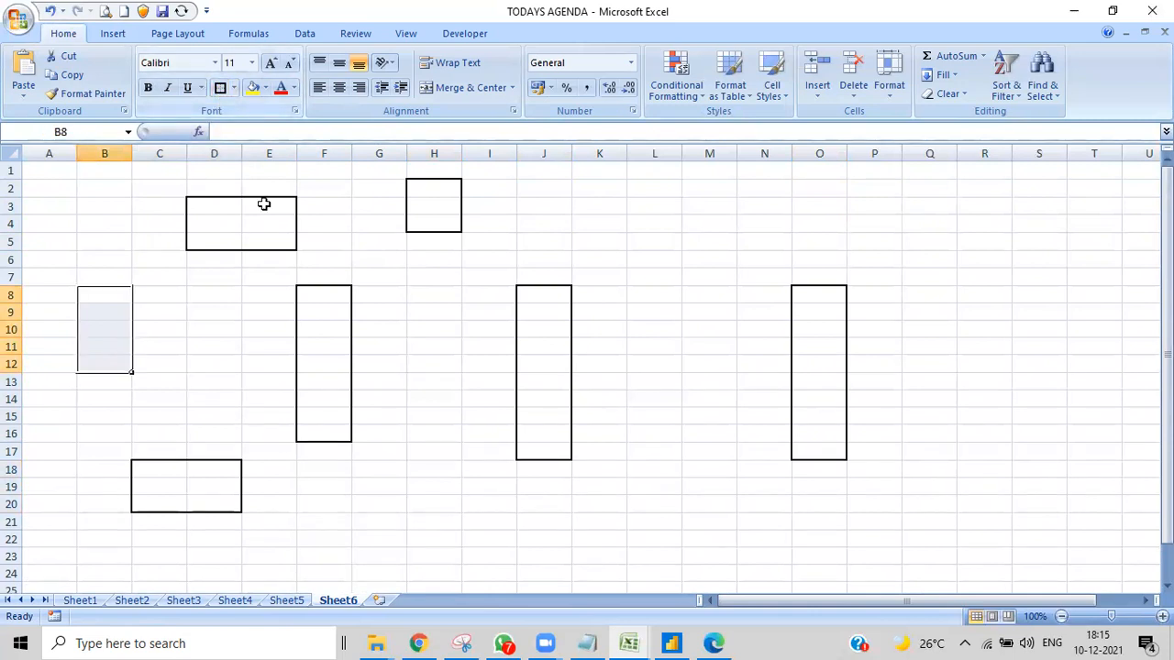
- Put thick box borders around two blocks between the F and J column blocks, at H17:H21 and H7:H9
drag(416, 451, 434, 523)
click(221, 88)
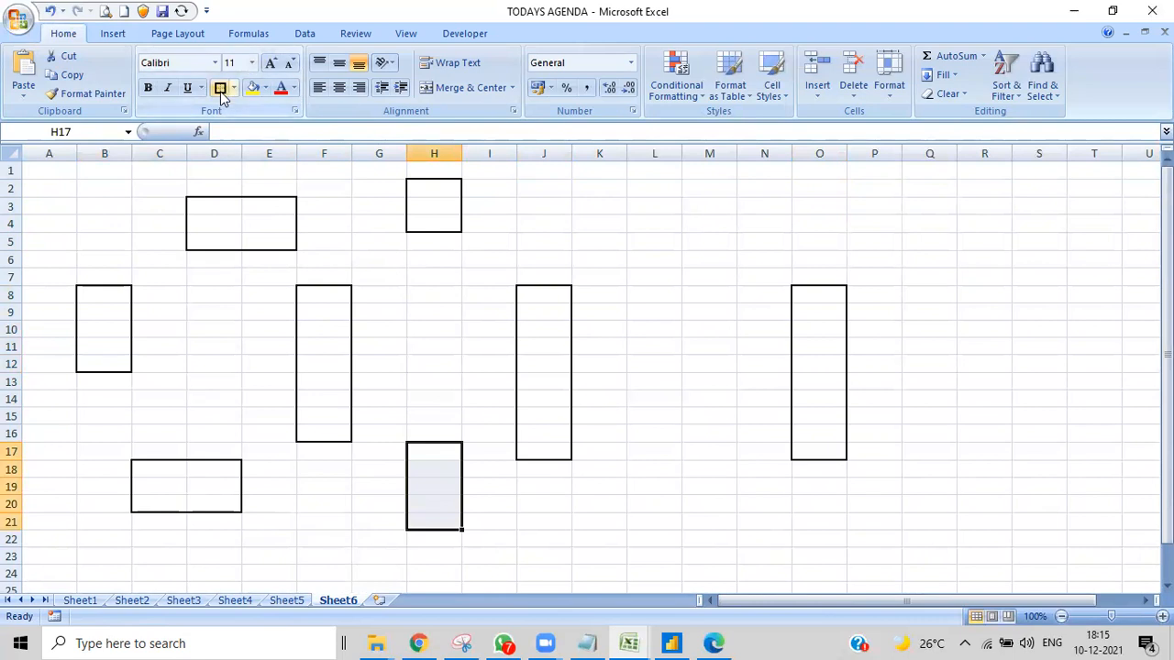
drag(431, 277, 441, 310)
click(221, 89)
- Put thick box borders around three blocks between the J and O column blocks, at L2:L4, L16:L20 and M11:M14
drag(639, 188, 647, 225)
click(220, 88)
drag(647, 430, 651, 500)
click(220, 88)
drag(706, 351, 703, 417)
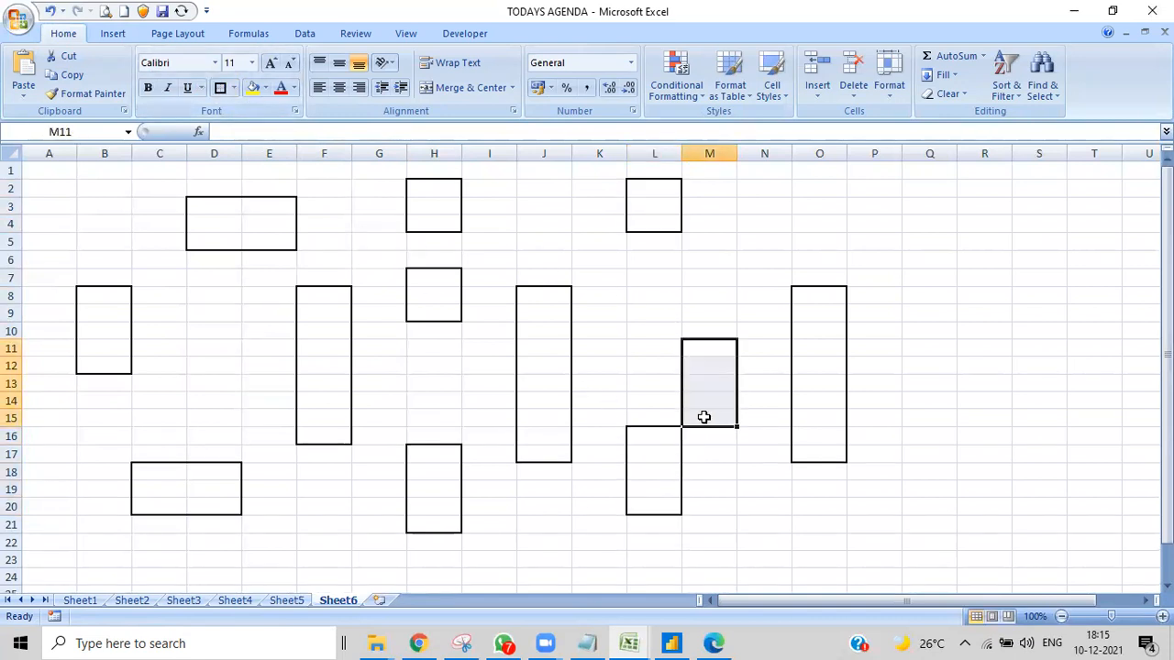
click(718, 476)
drag(703, 345, 707, 404)
click(221, 87)
- Put thick box borders around three outer blocks beyond O8:O17, at P3:P5, Q11:Q12 and Q19:Q22
drag(862, 209, 860, 244)
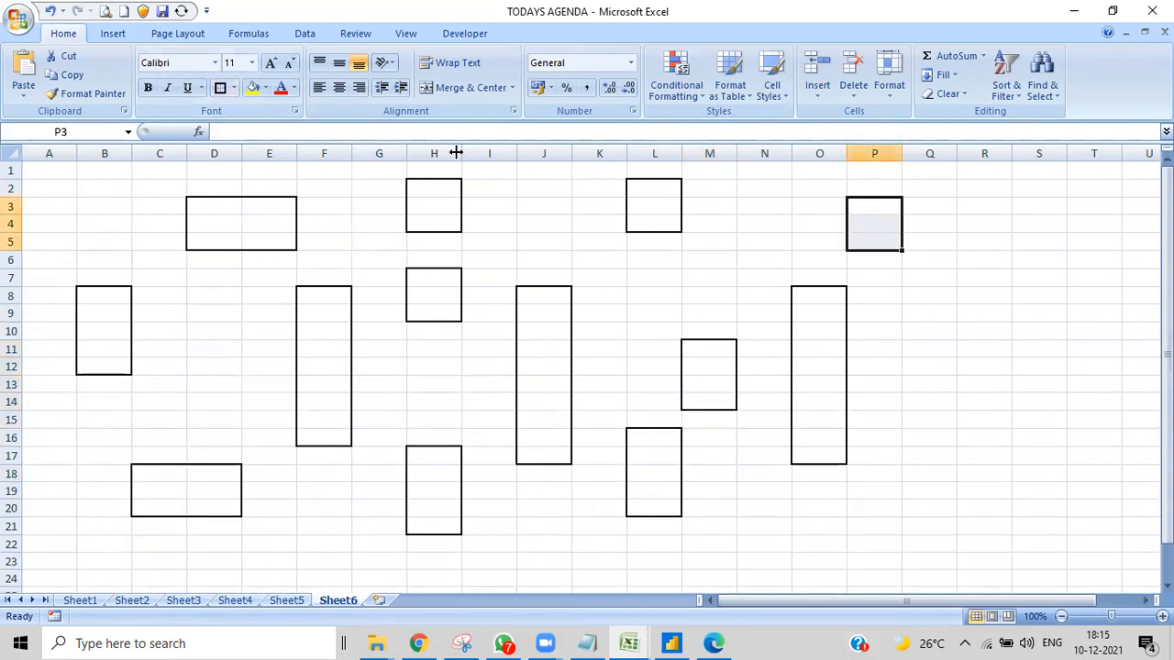
click(221, 88)
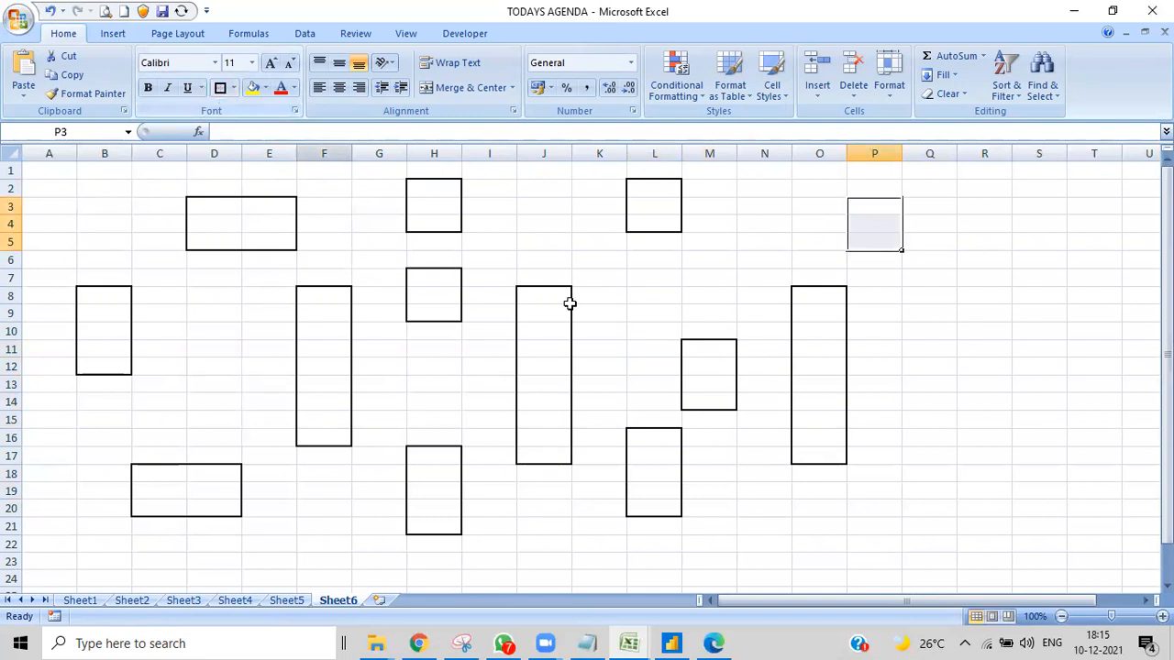
drag(913, 356, 915, 369)
click(221, 87)
drag(922, 494, 923, 547)
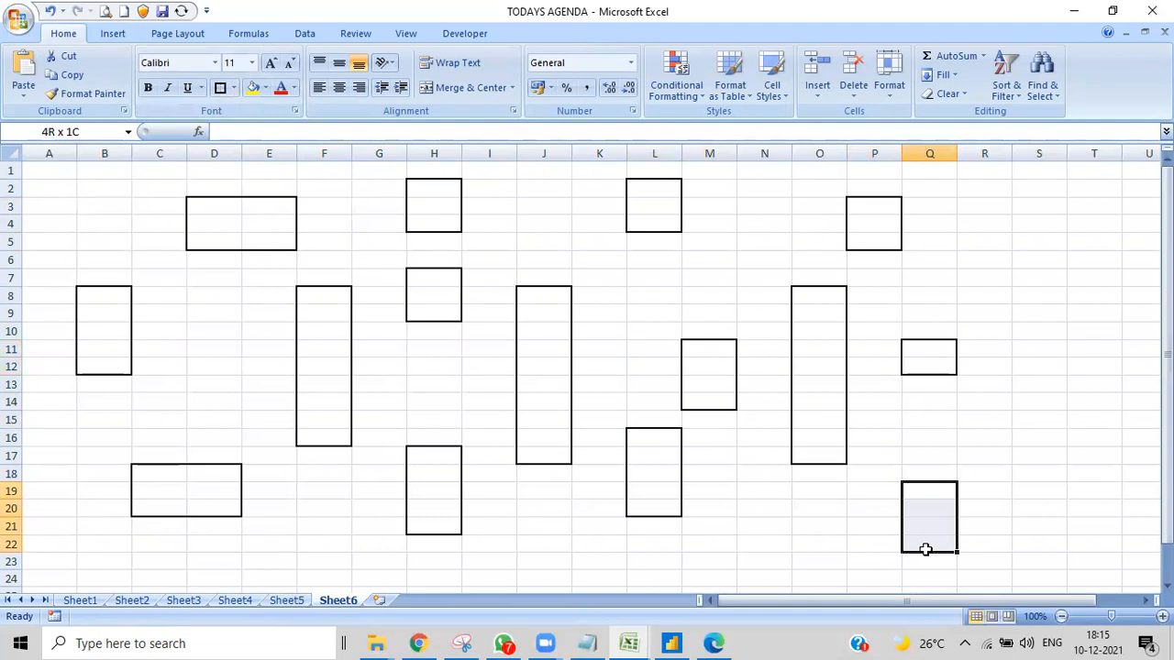
click(220, 87)
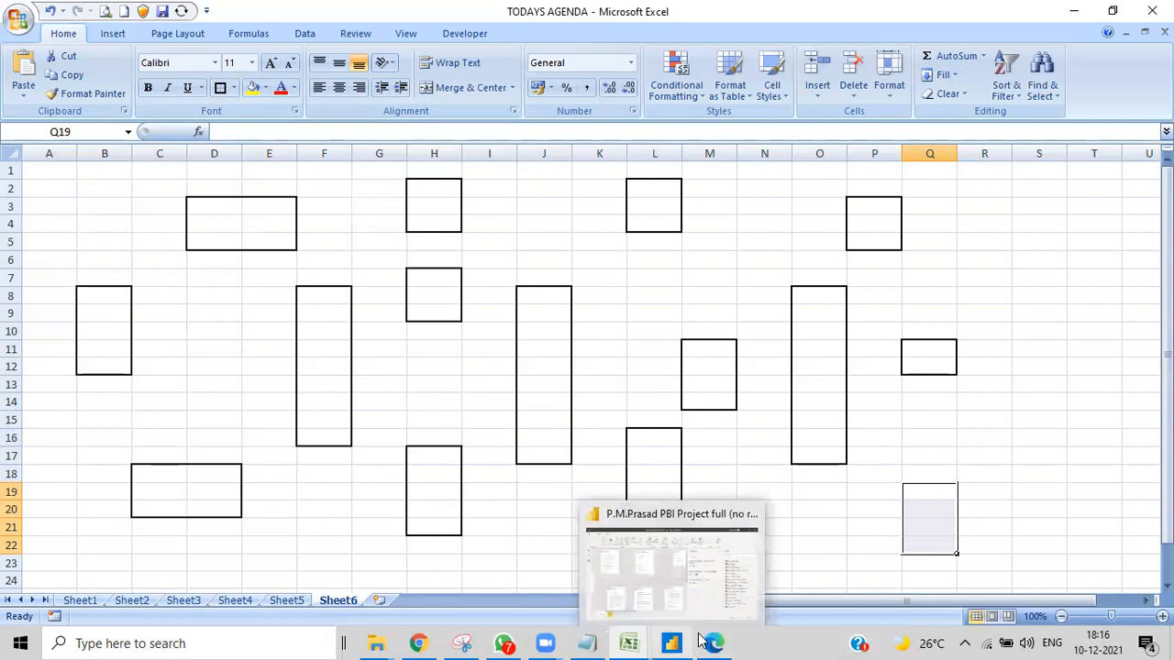
- Switch to the data modeling PDF in Edge and read through its fact table and dimension table definitions, key differences and comparison table
mouse_move(700, 640)
click(704, 564)
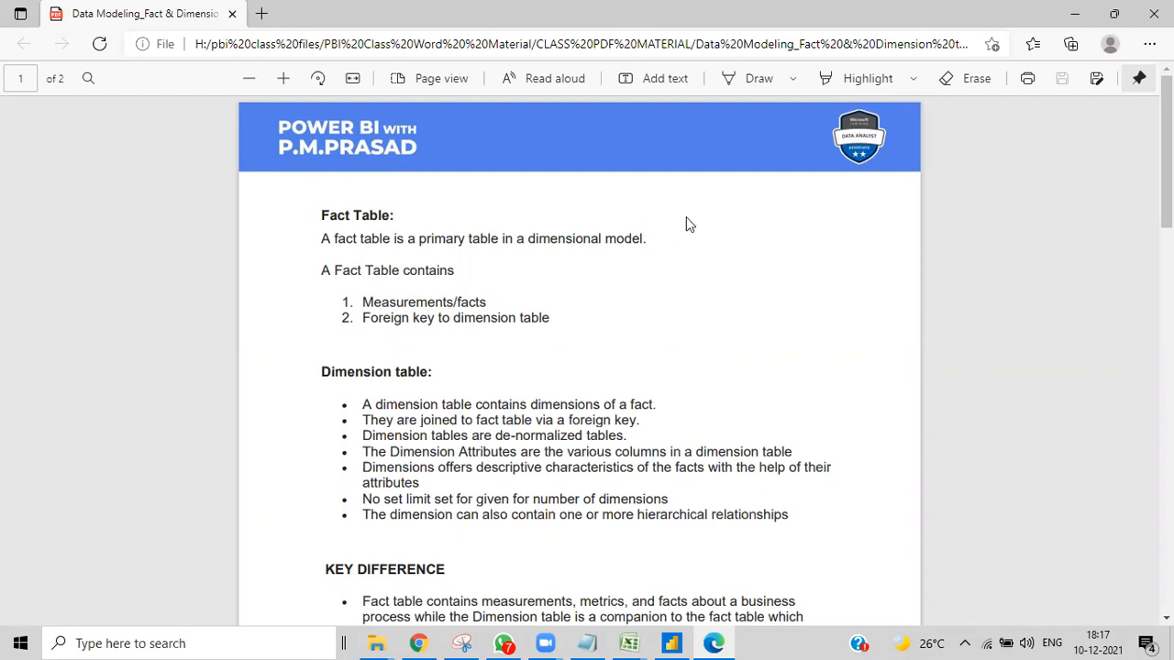
scroll(405, 401, down, 2)
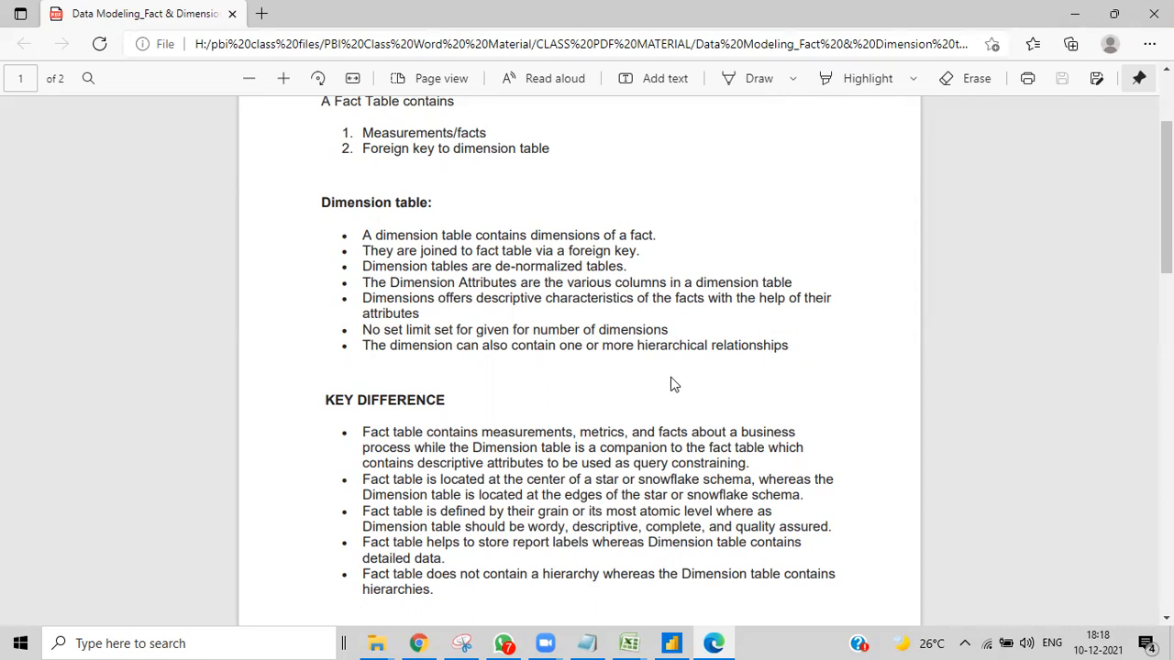
scroll(664, 382, down, 2)
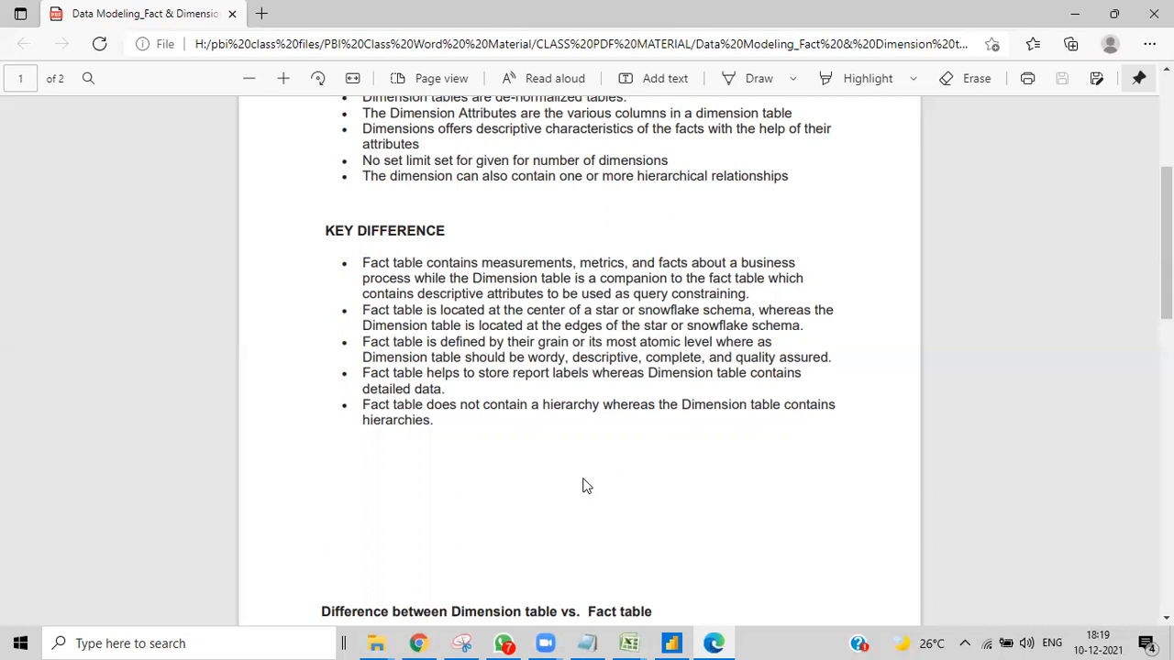
scroll(584, 484, down, 6)
scroll(585, 488, down, 2)
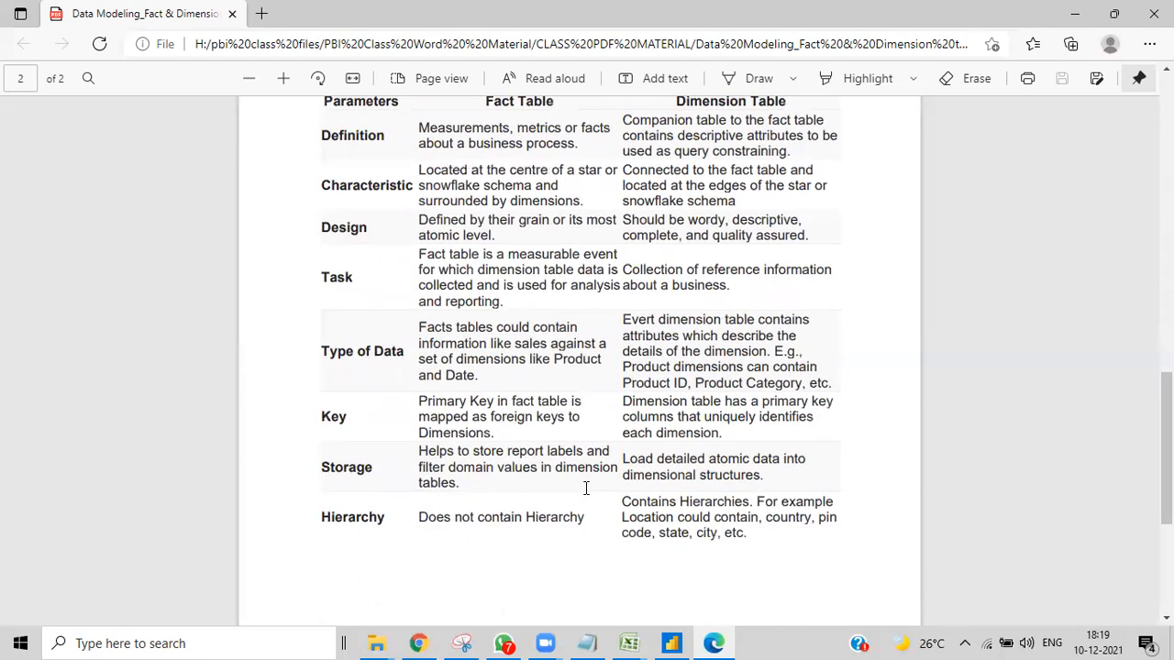
scroll(548, 468, up, 5)
scroll(548, 468, down, 5)
scroll(590, 553, down, 3)
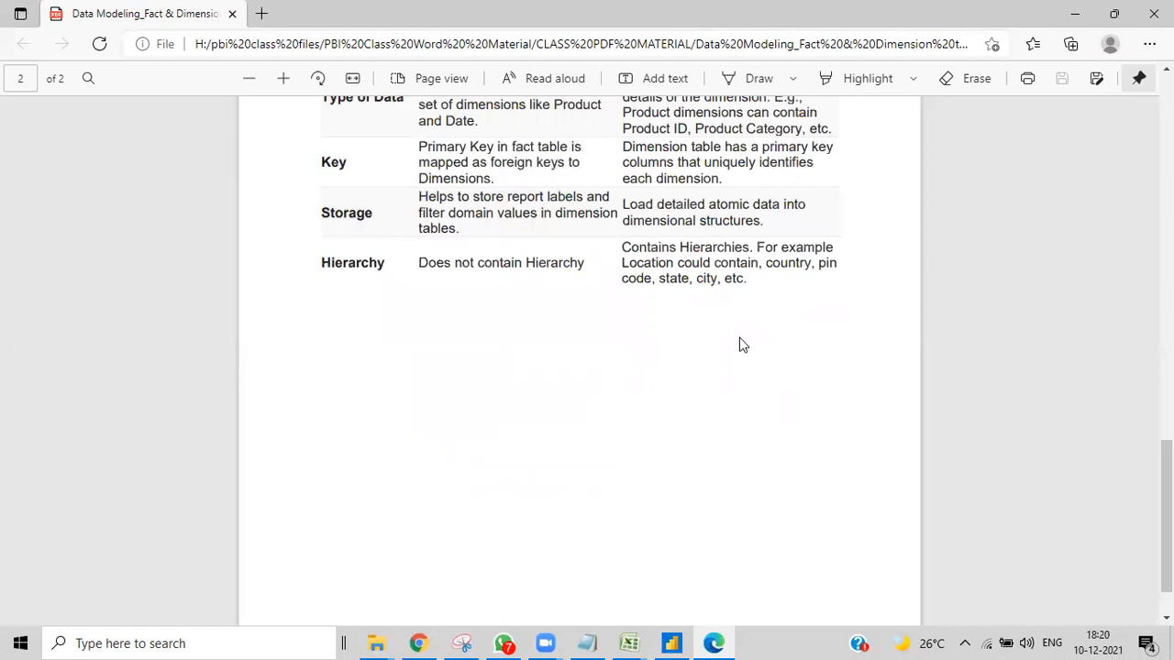
- Switch to the Power BI Desktop project and show its report view
click(671, 643)
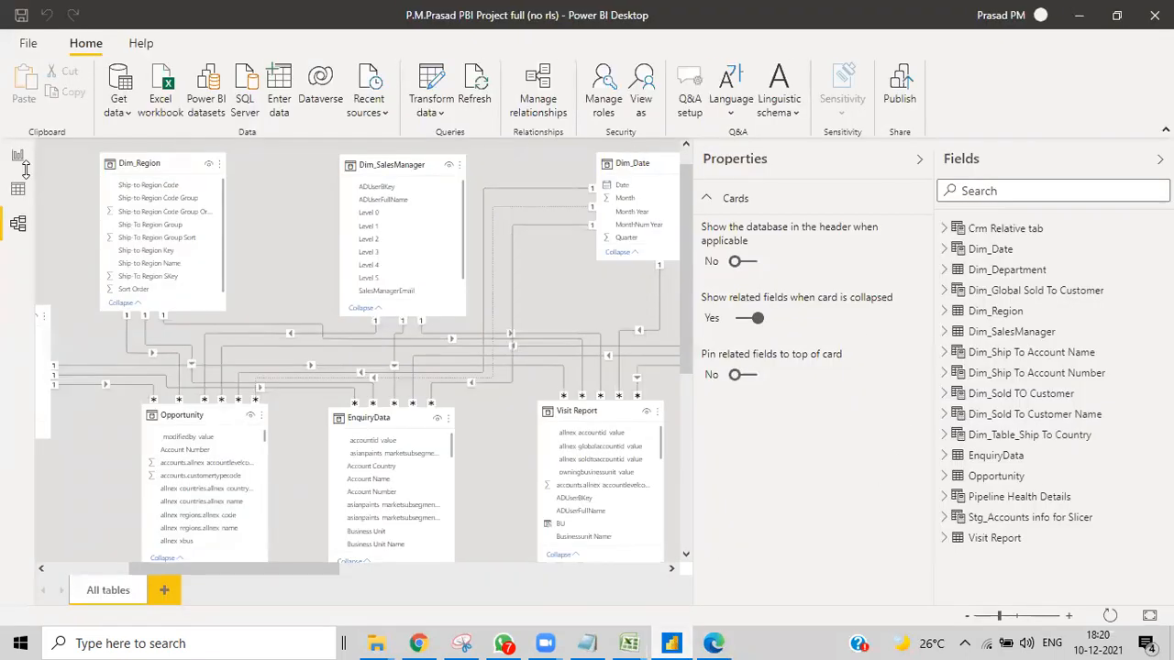
click(17, 156)
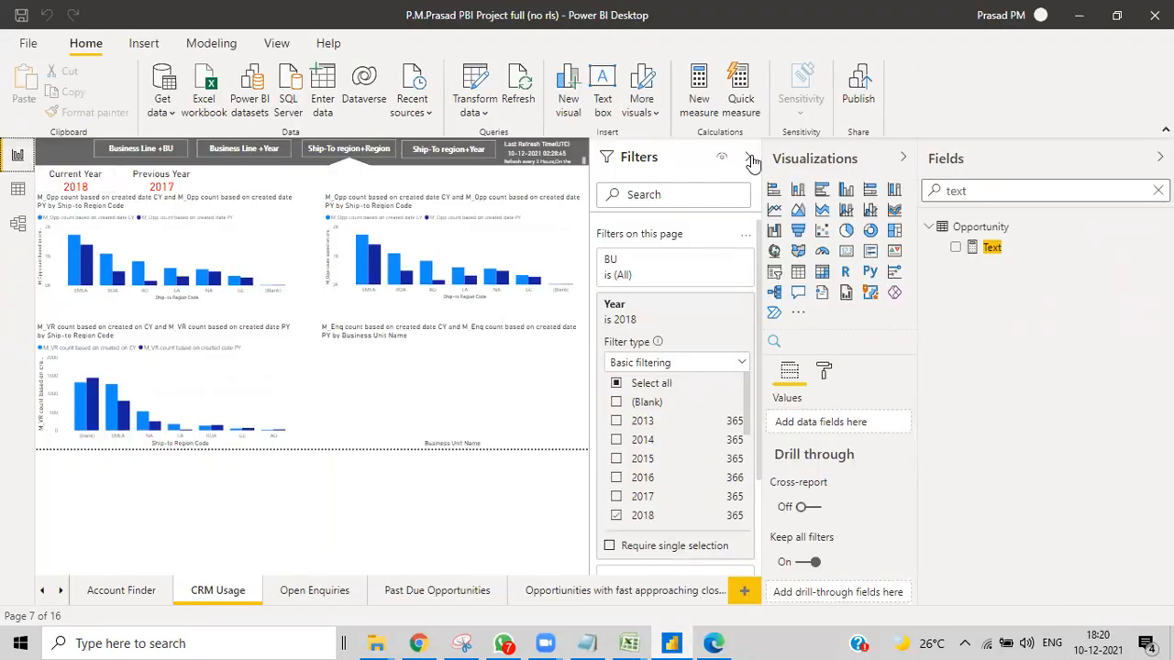